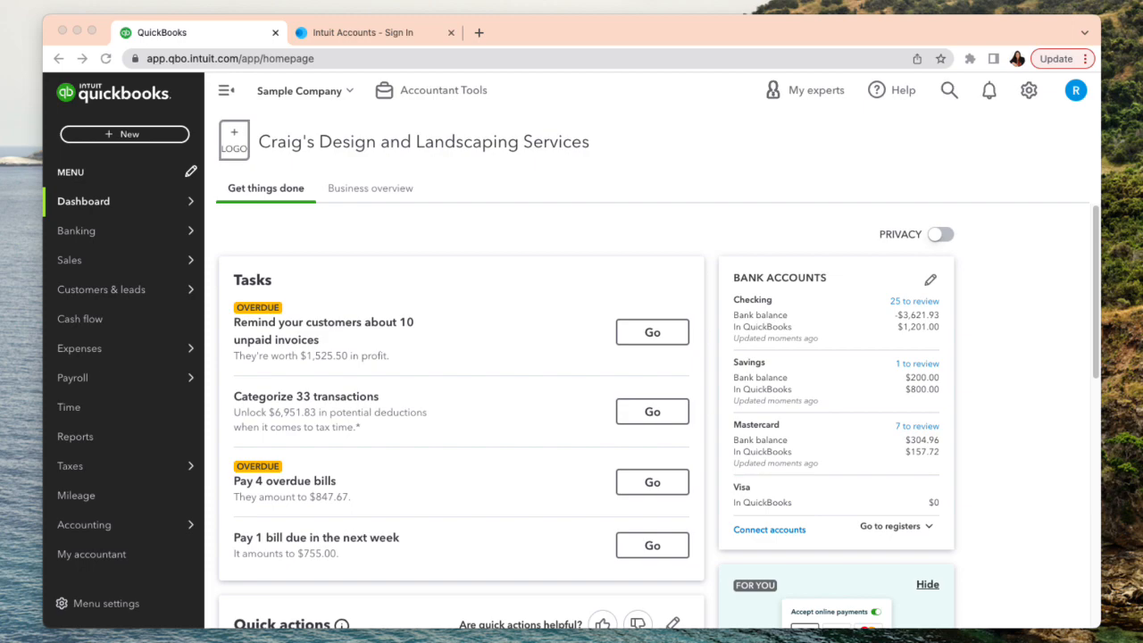
# - Open the Tags page from the overview of all company lists
pyautogui.click(1028, 92)
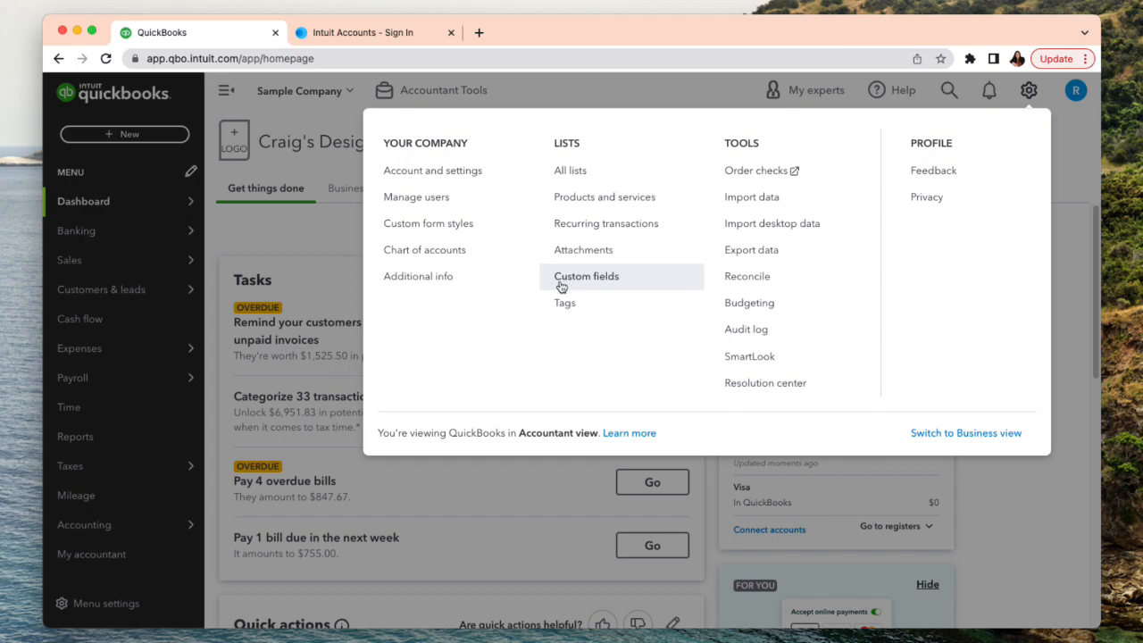
pyautogui.click(683, 96)
pyautogui.moveTo(59, 234)
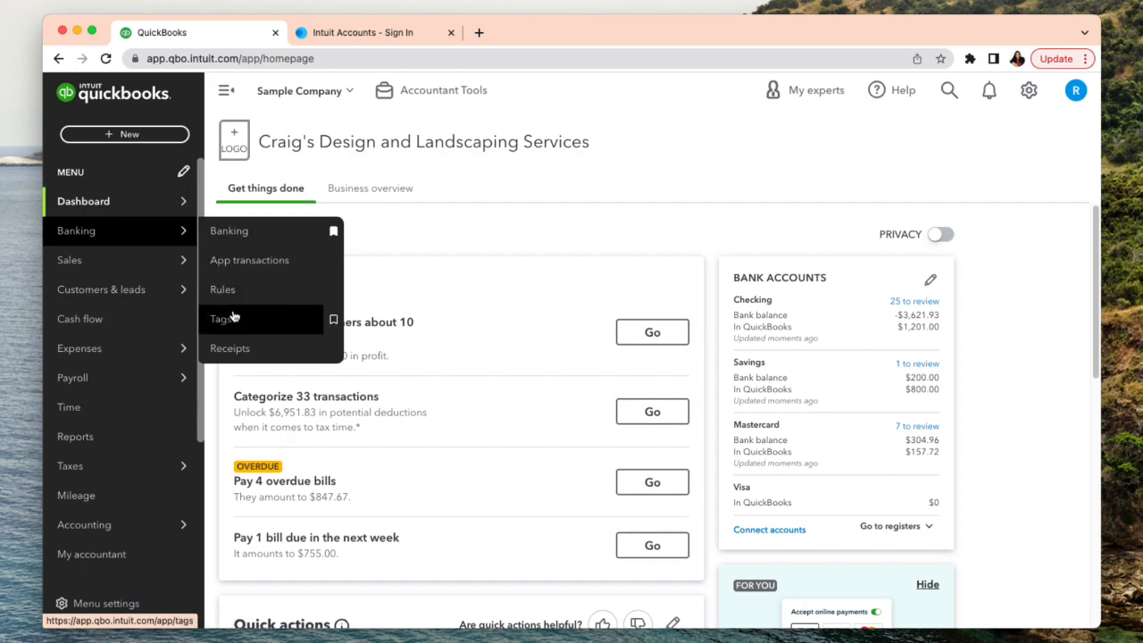
pyautogui.click(1027, 92)
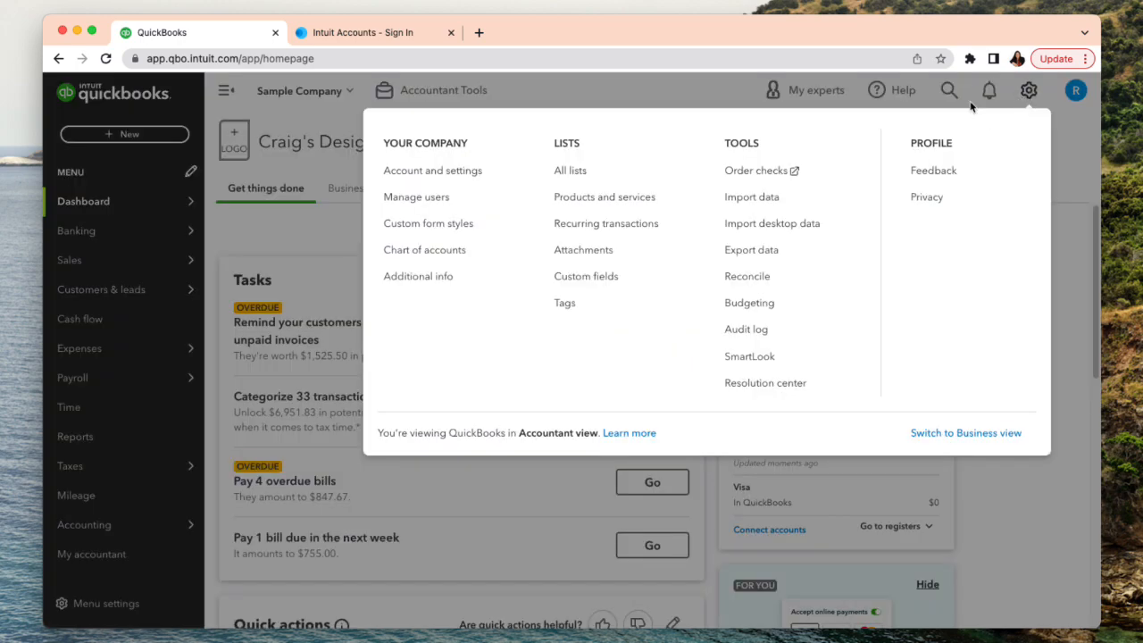
pyautogui.click(576, 179)
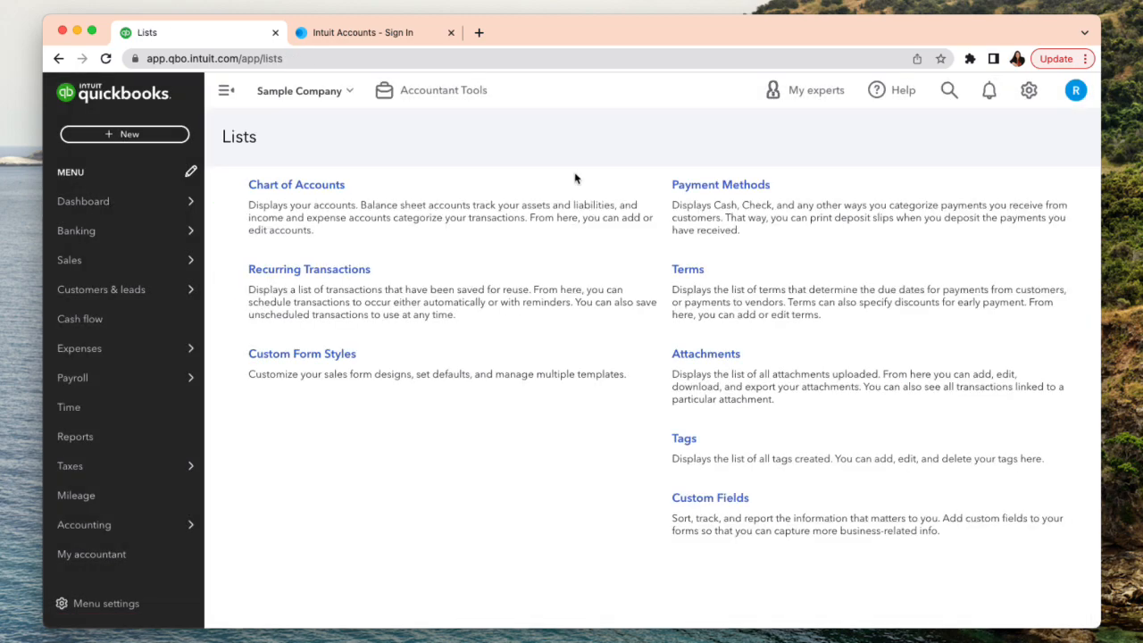
pyautogui.click(691, 440)
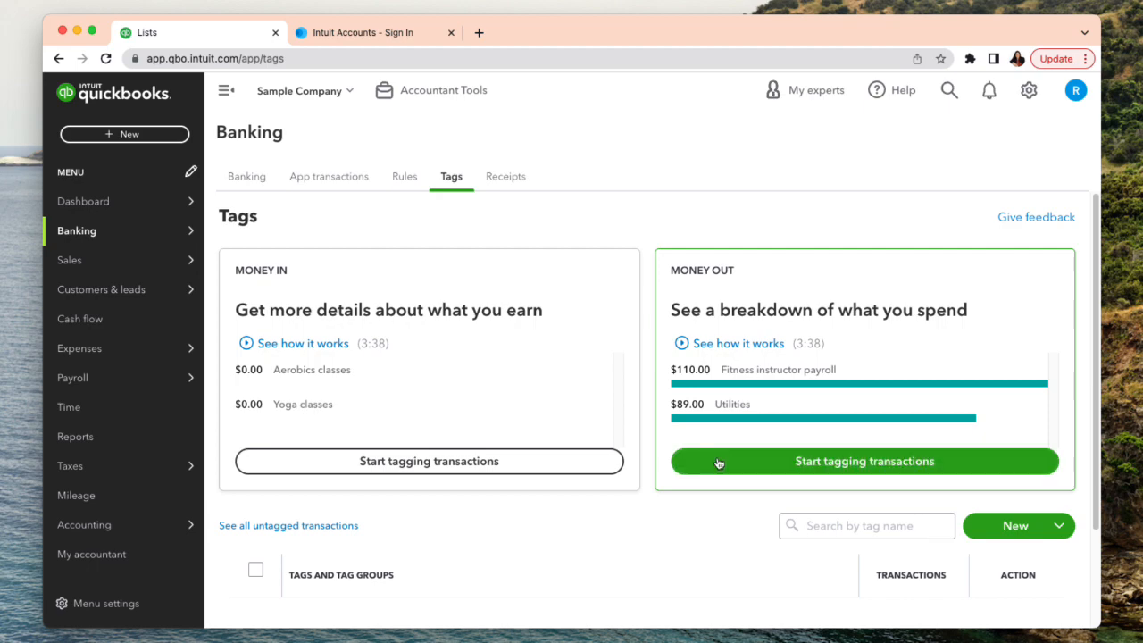
# - Start a new tag group and name it Sales Staff
pyautogui.click(1060, 527)
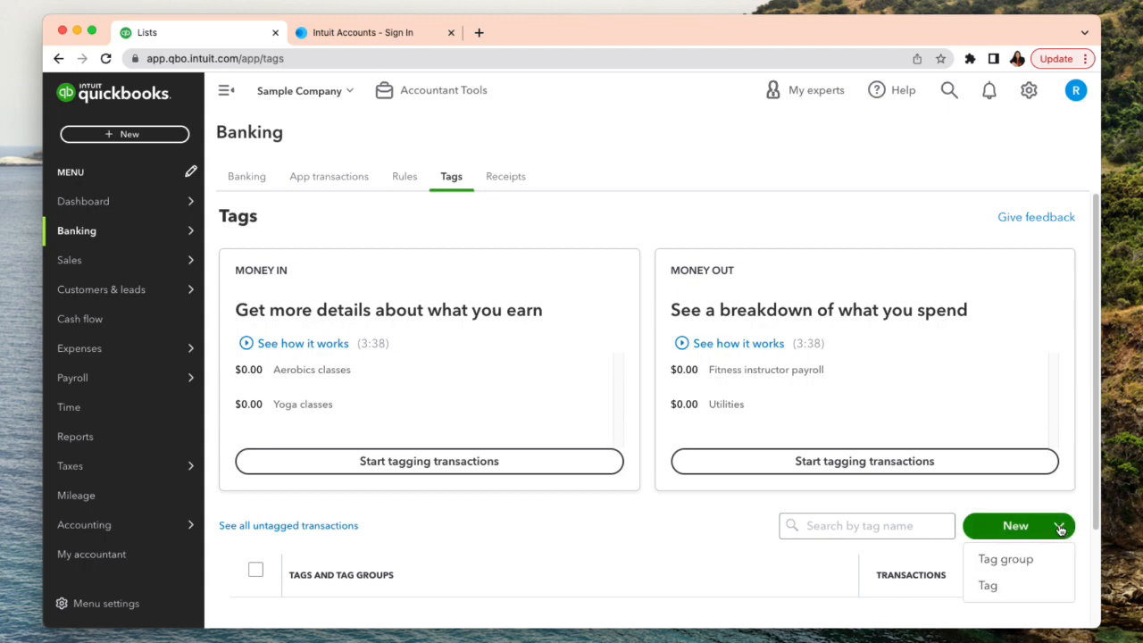
pyautogui.click(1015, 560)
pyautogui.click(843, 167)
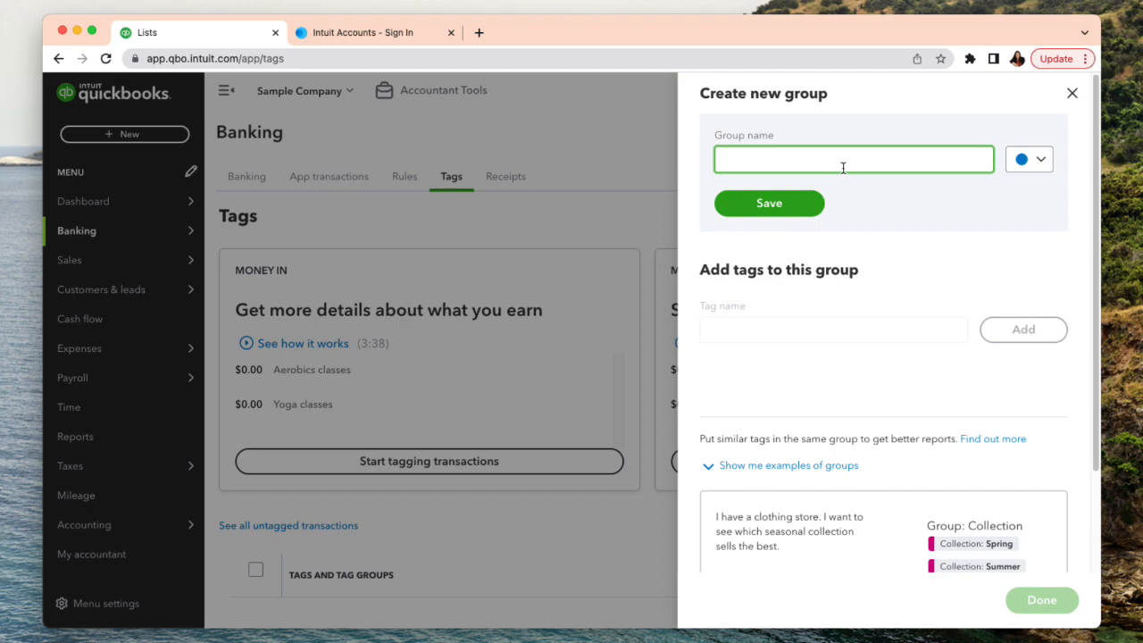
pyautogui.write('Sales Staff')
# - Set the Sales Staff group's color to dark blue after trying two greens, and save the group
pyautogui.click(1040, 160)
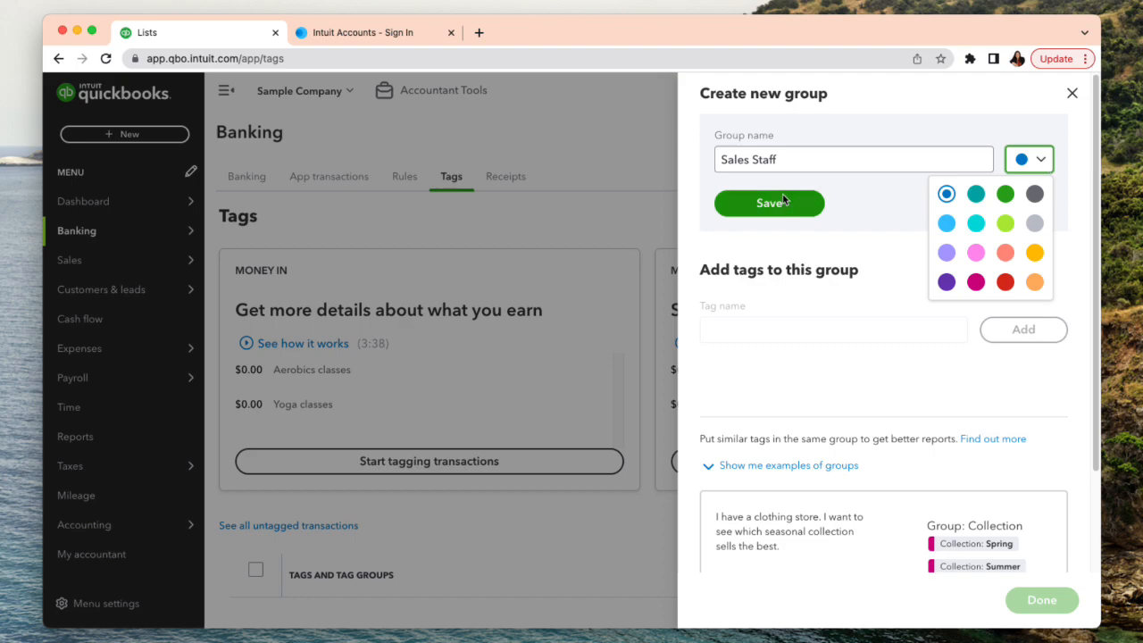
pyautogui.click(1005, 193)
pyautogui.click(1043, 168)
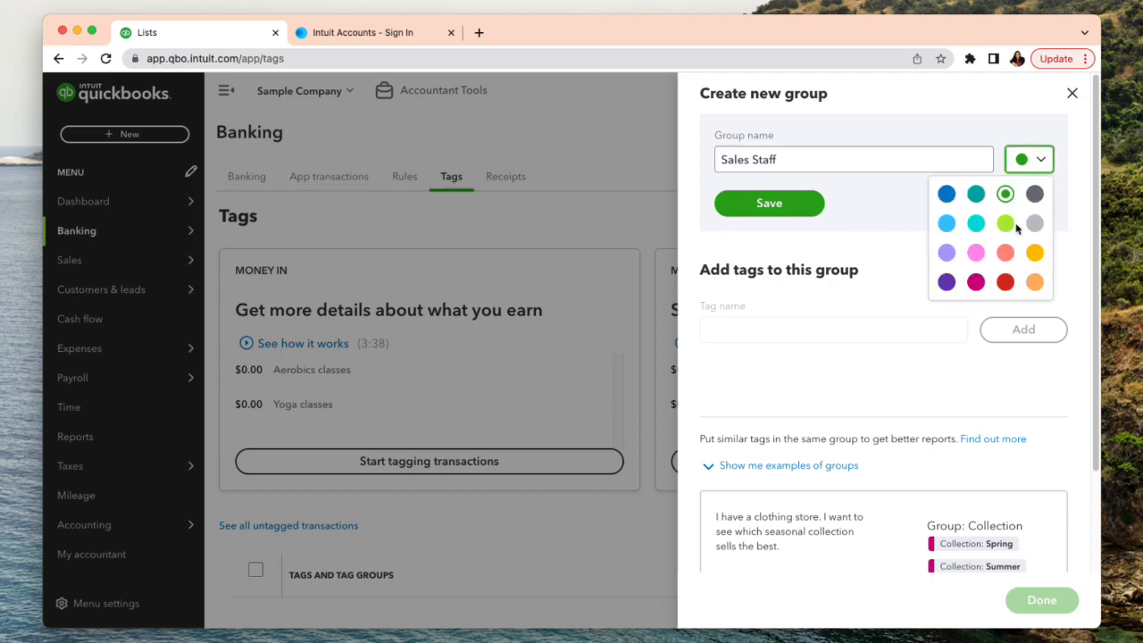
pyautogui.click(1005, 223)
pyautogui.click(1043, 166)
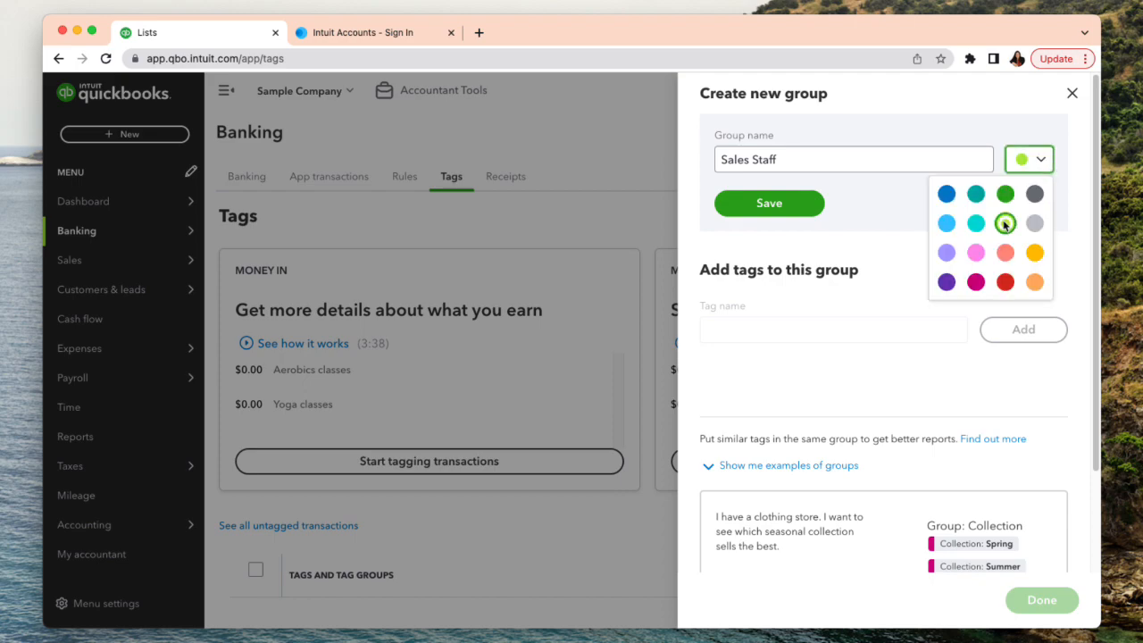
pyautogui.click(947, 193)
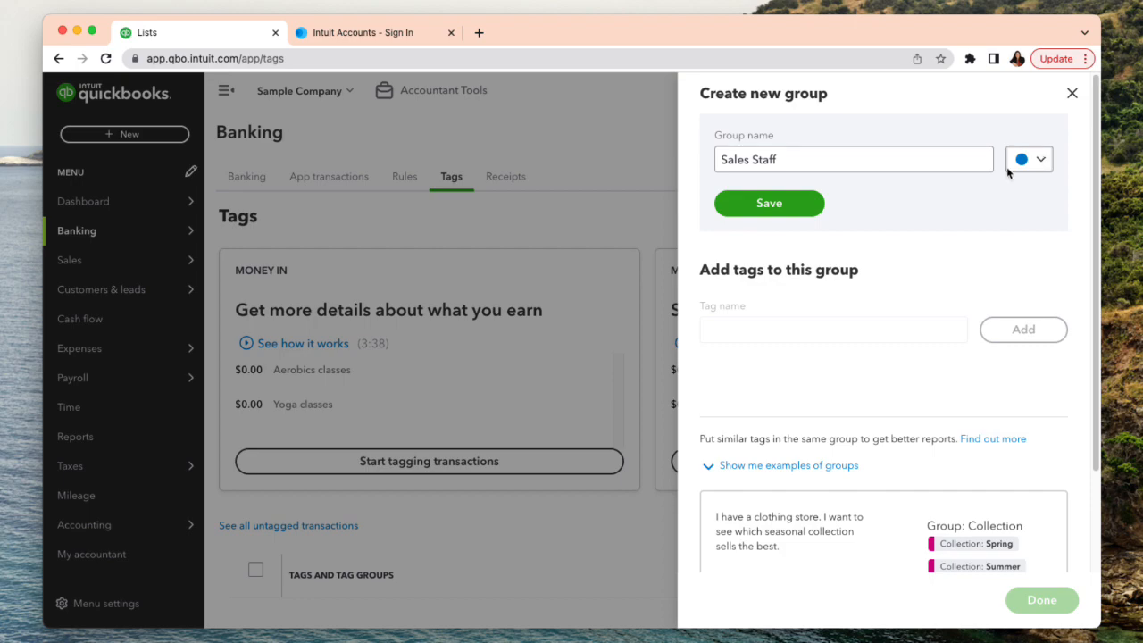
pyautogui.click(810, 211)
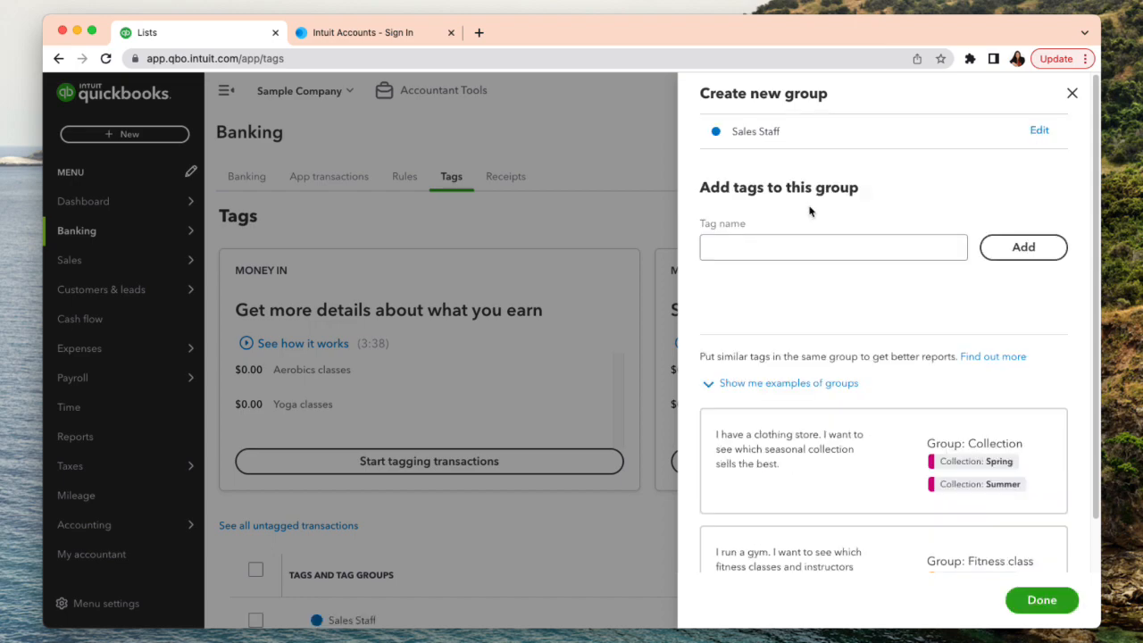
# - Add a first tag to the Sales Staff group, made of a salesperson's first name followed by "the sales expert"
pyautogui.click(723, 253)
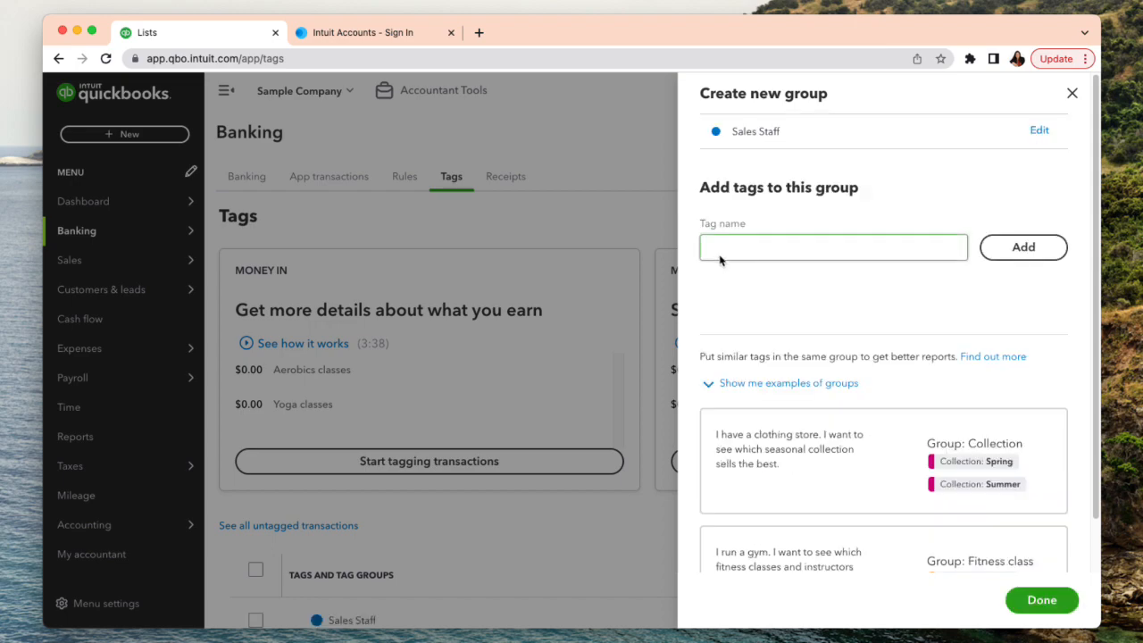
pyautogui.click(773, 259)
pyautogui.click(774, 255)
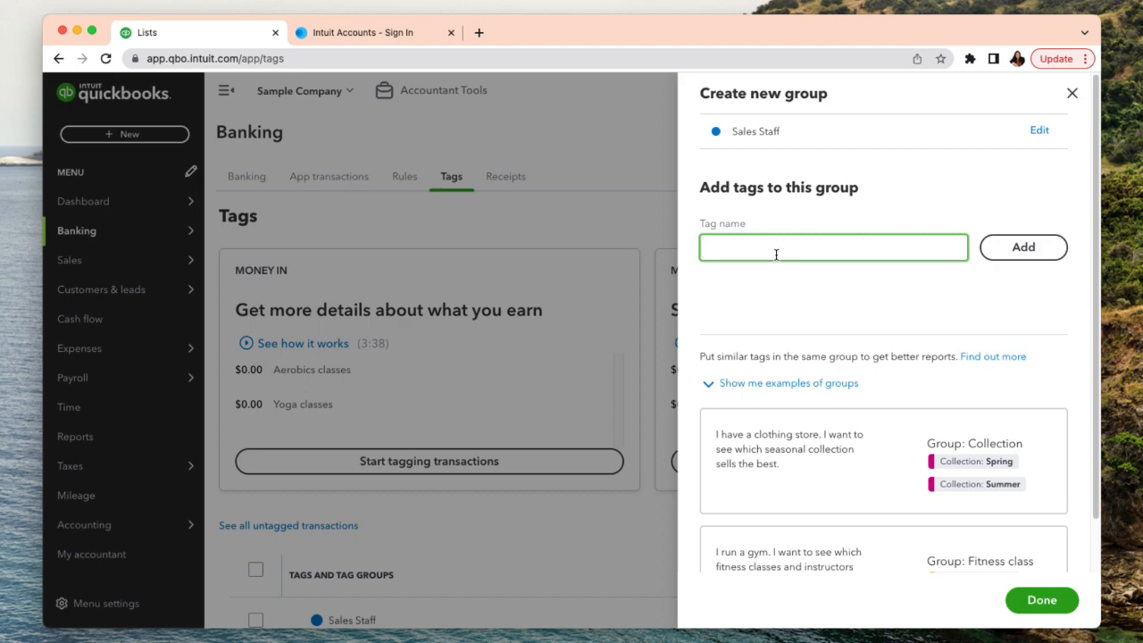
pyautogui.write('Robert the sales')
pyautogui.write('expert')
pyautogui.click(1027, 247)
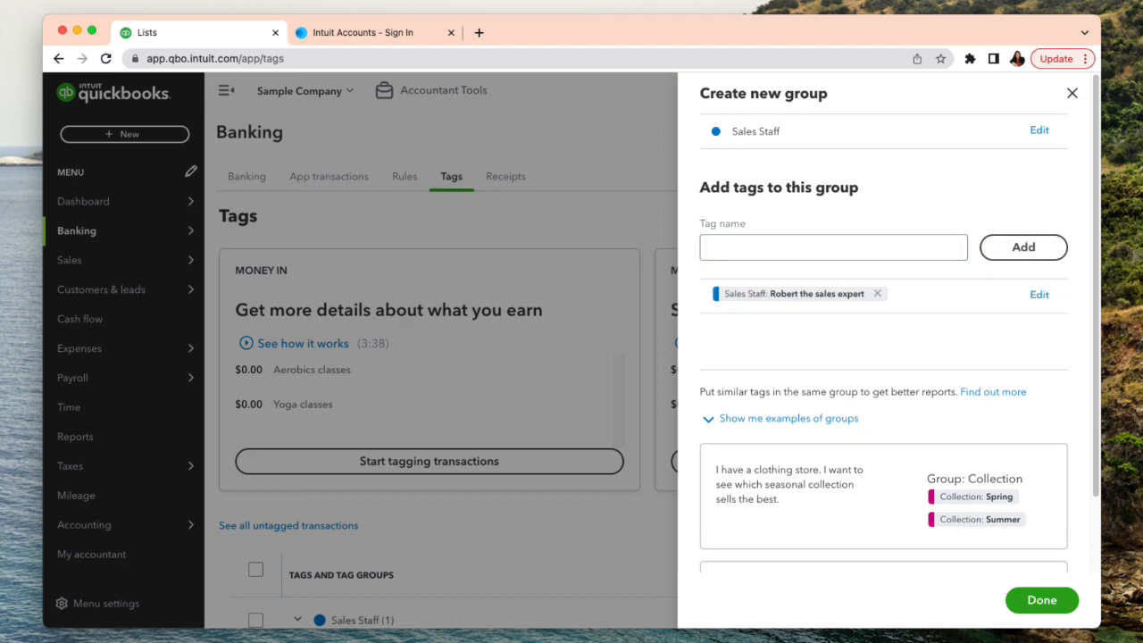
# - Add a second tag to the Sales Staff group, made of a salesperson's first name followed by "the Awesome"
pyautogui.click(857, 252)
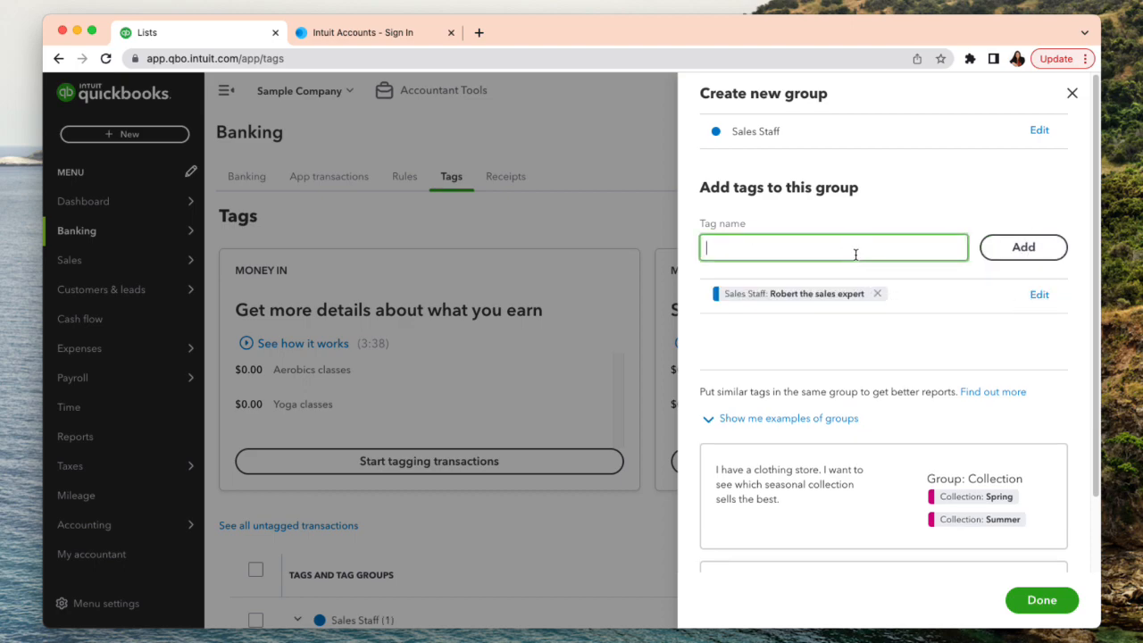
pyautogui.write('John the Awesome')
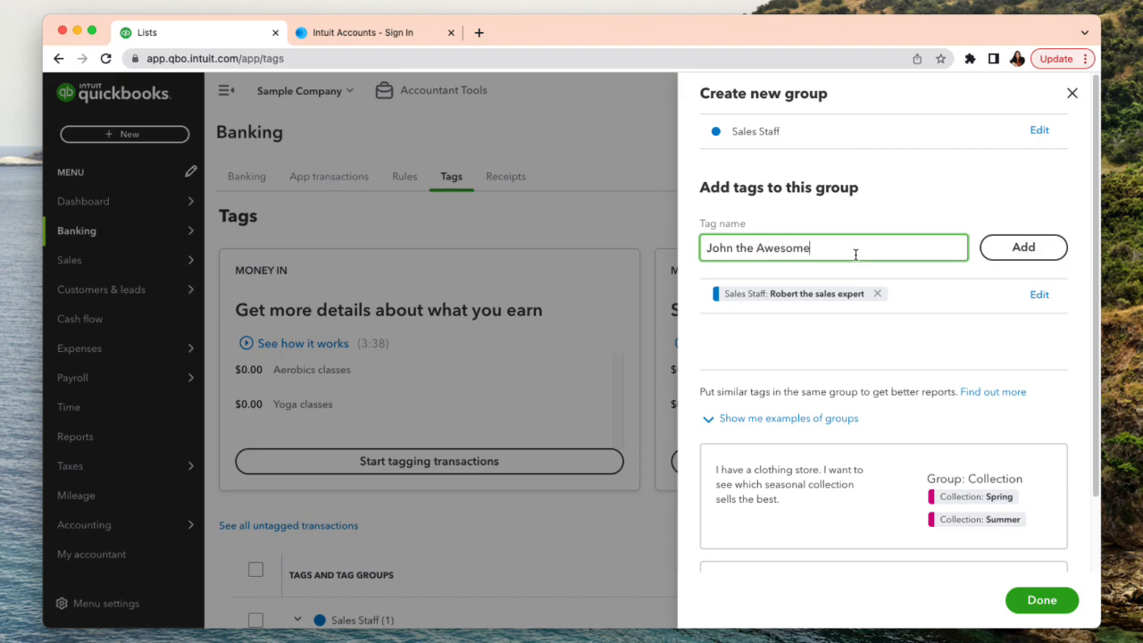
pyautogui.click(1018, 265)
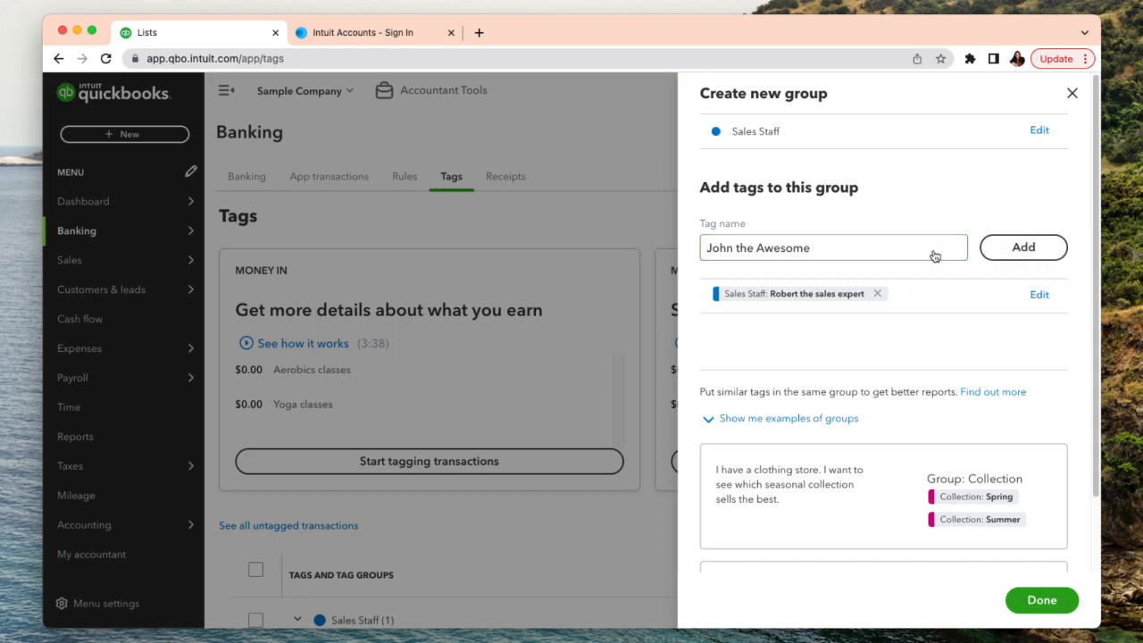
# - Add a third tag to the Sales Staff group, made of a salesperson's first name followed by "sell everything"
pyautogui.click(852, 248)
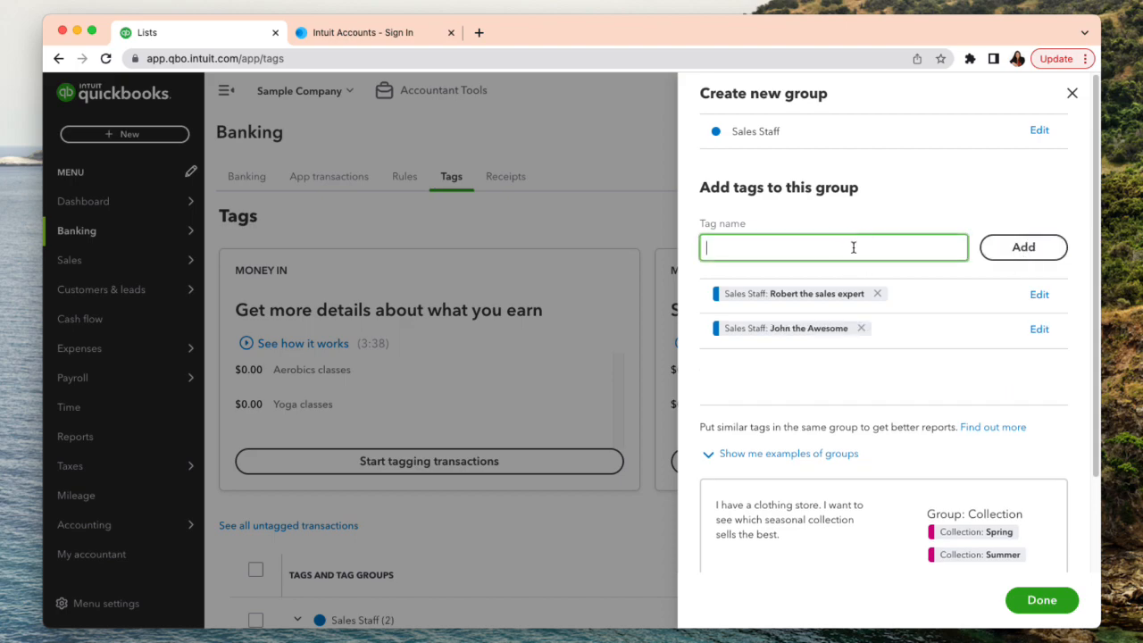
pyautogui.write('Mary sell everything')
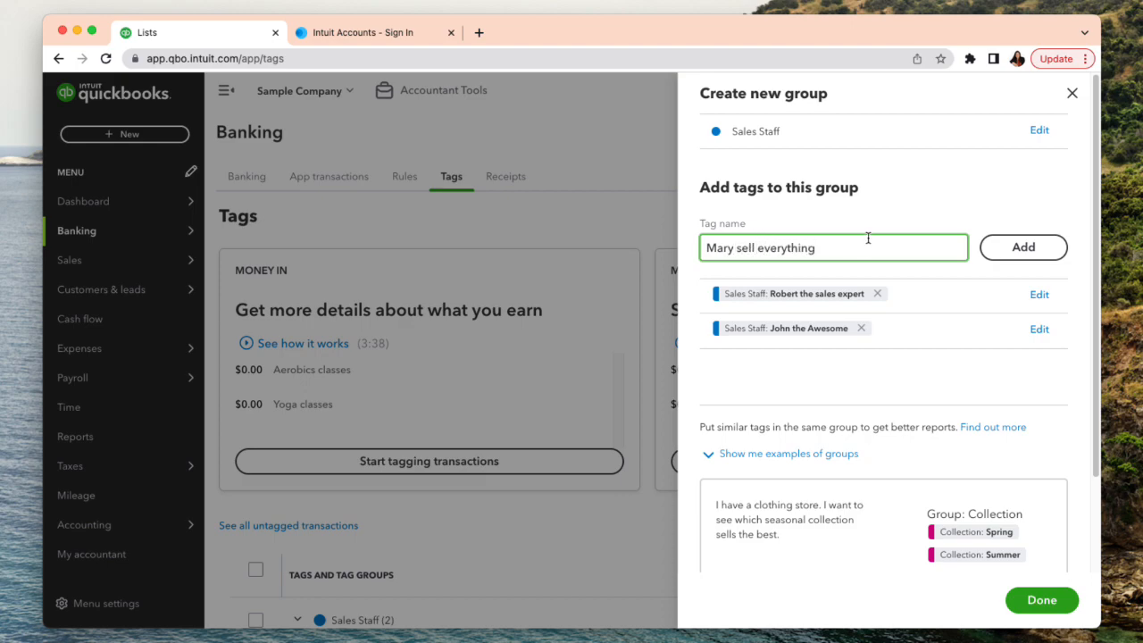
pyautogui.click(1023, 247)
# - Add a fourth tag, a salesperson's first name followed by "The best Sales Woman in Town", and finish the Sales Staff group
pyautogui.click(864, 254)
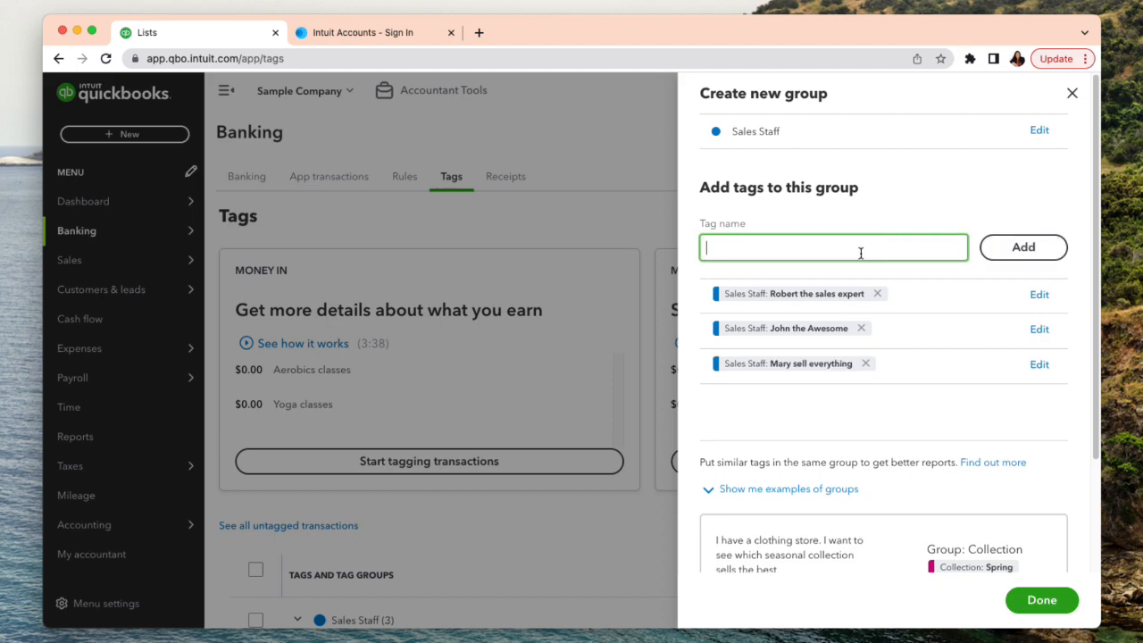
pyautogui.write('Katie The bet')
pyautogui.press('BackSpace')
pyautogui.write('st Sales ')
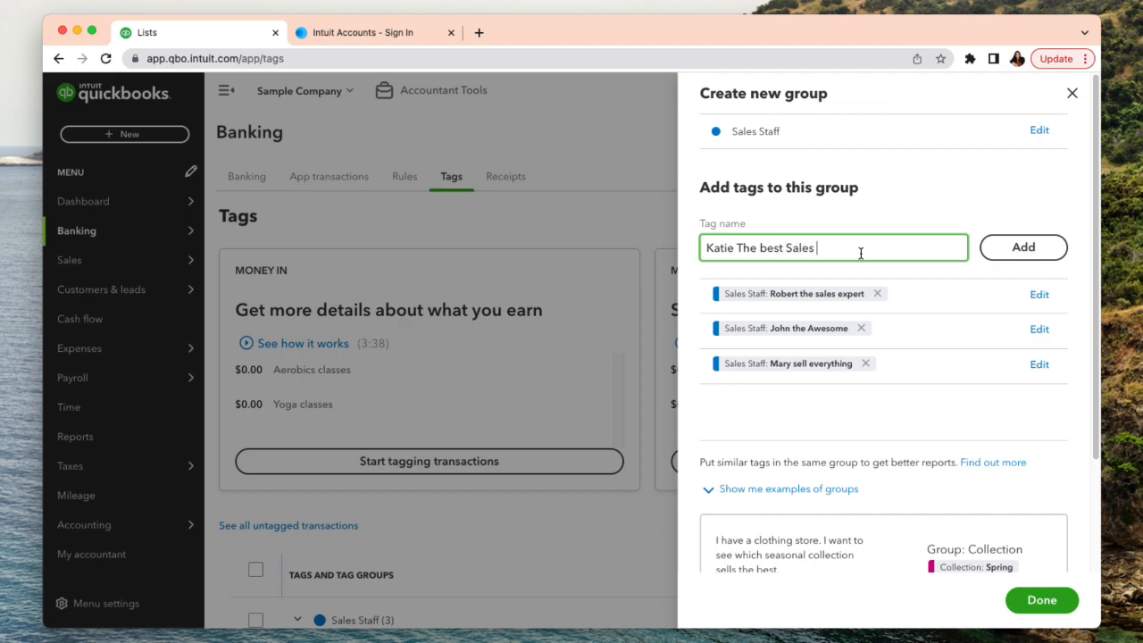
pyautogui.write('Woman in Town')
pyautogui.click(1025, 253)
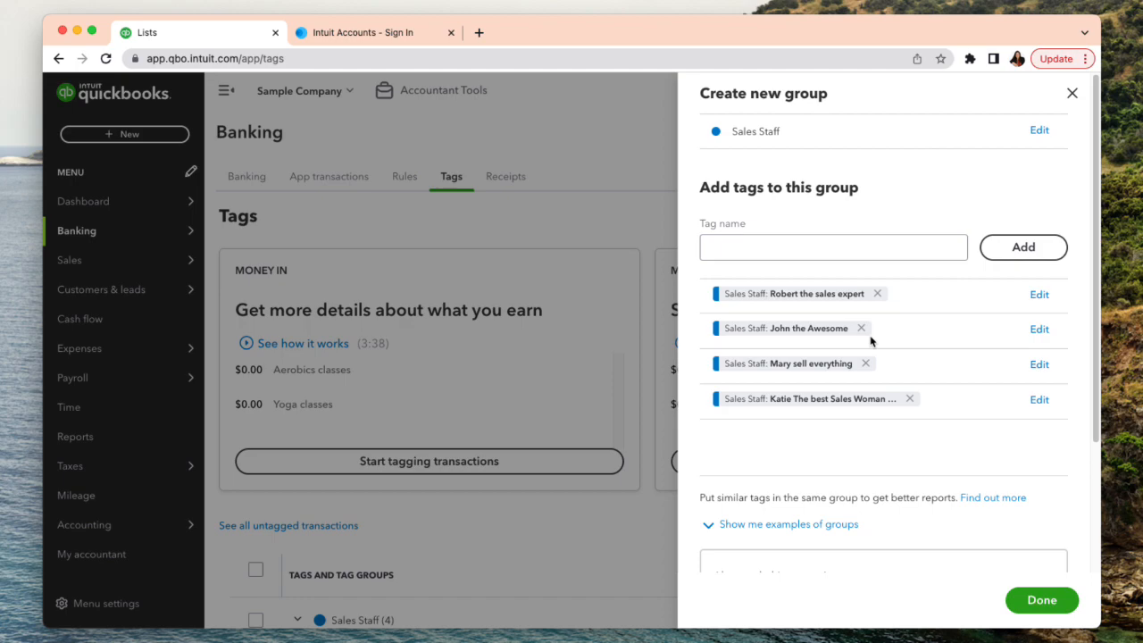
pyautogui.click(1041, 600)
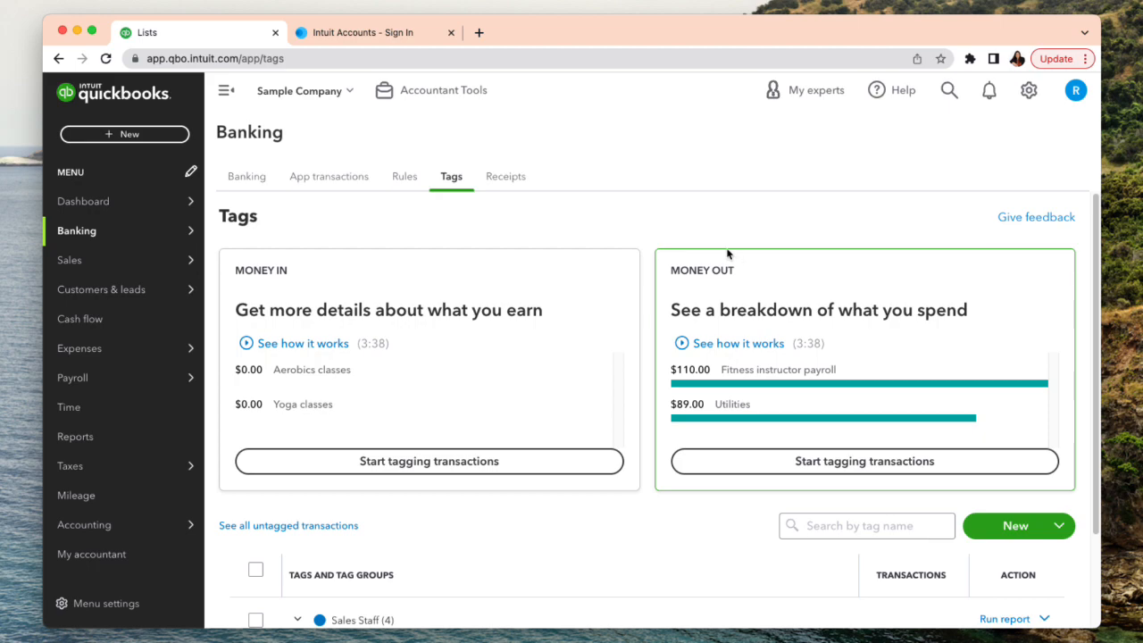
# - Create a new invoice style from a new invoice and save it with its default design
pyautogui.click(108, 136)
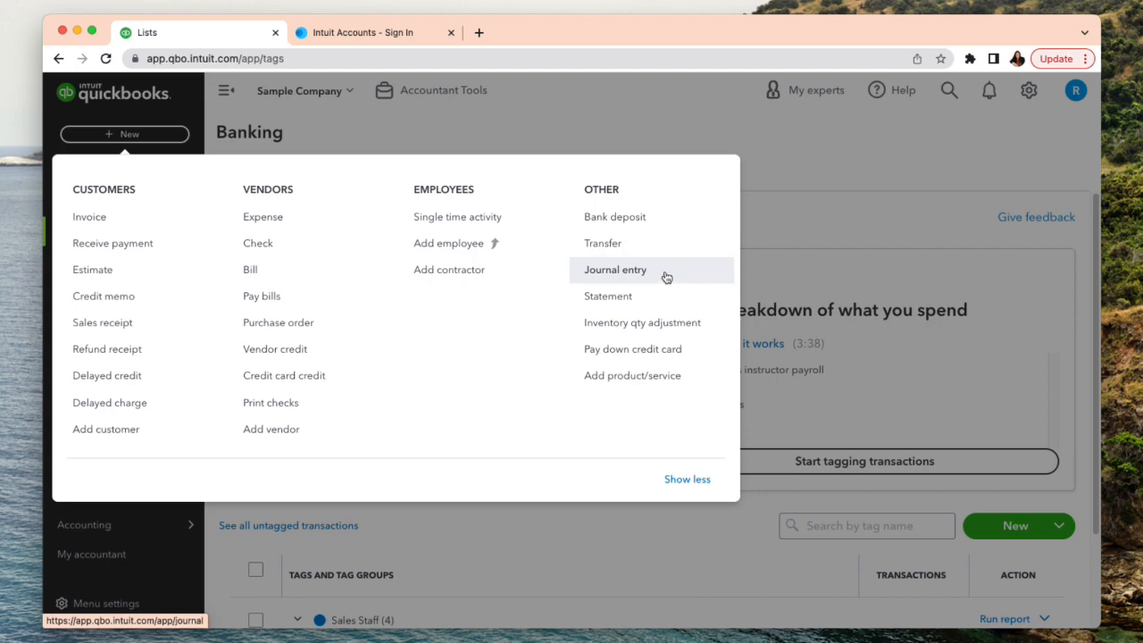
pyautogui.click(98, 217)
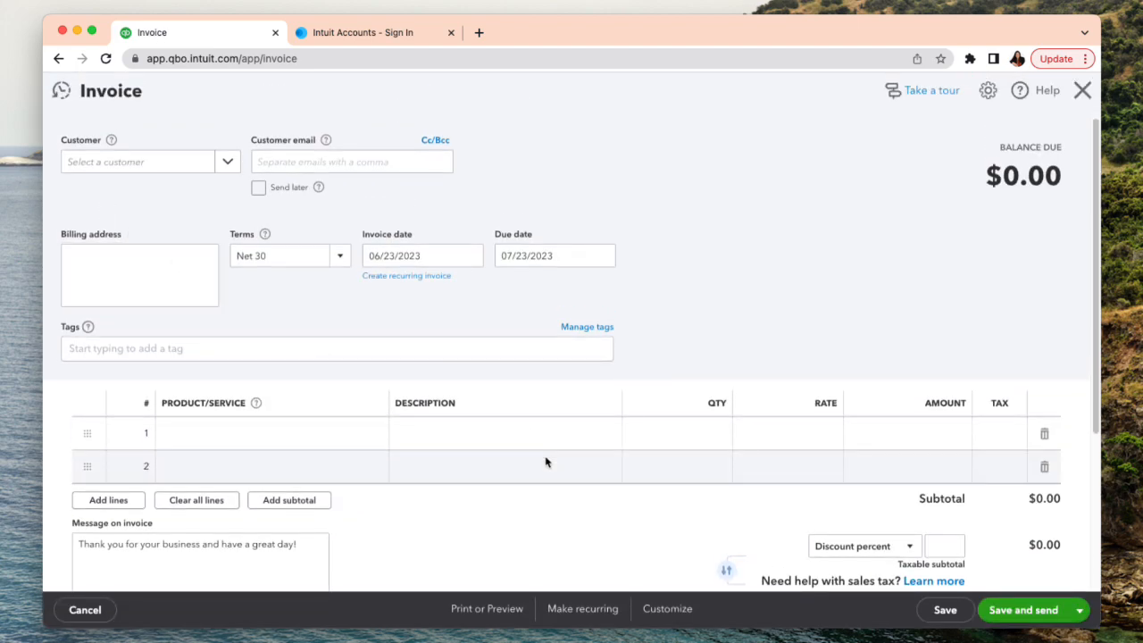
pyautogui.click(665, 609)
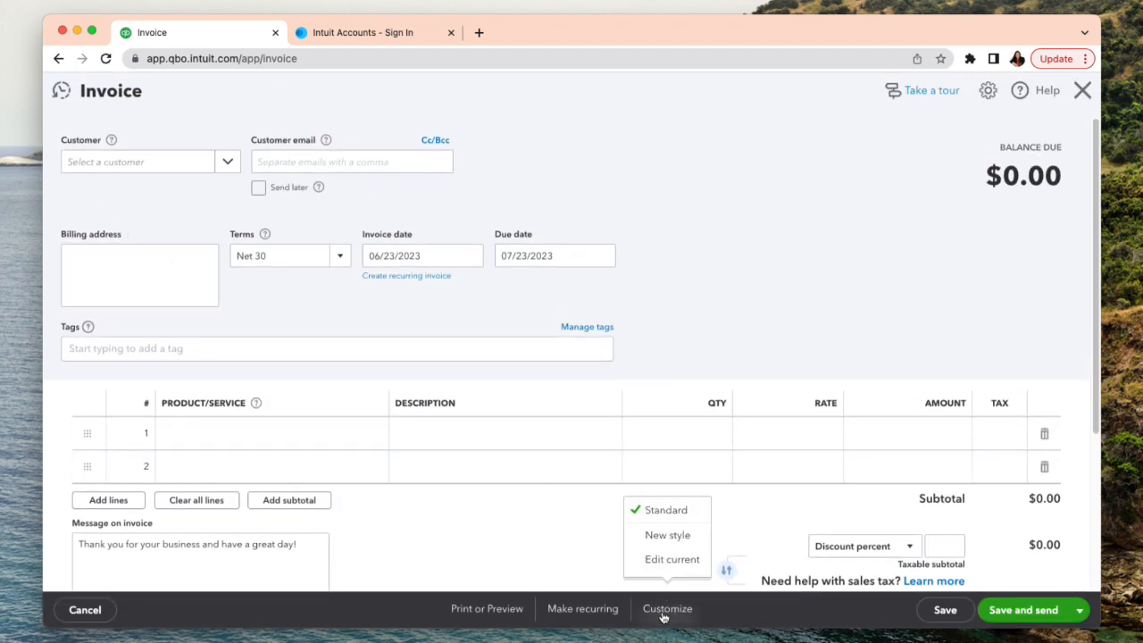
pyautogui.click(667, 535)
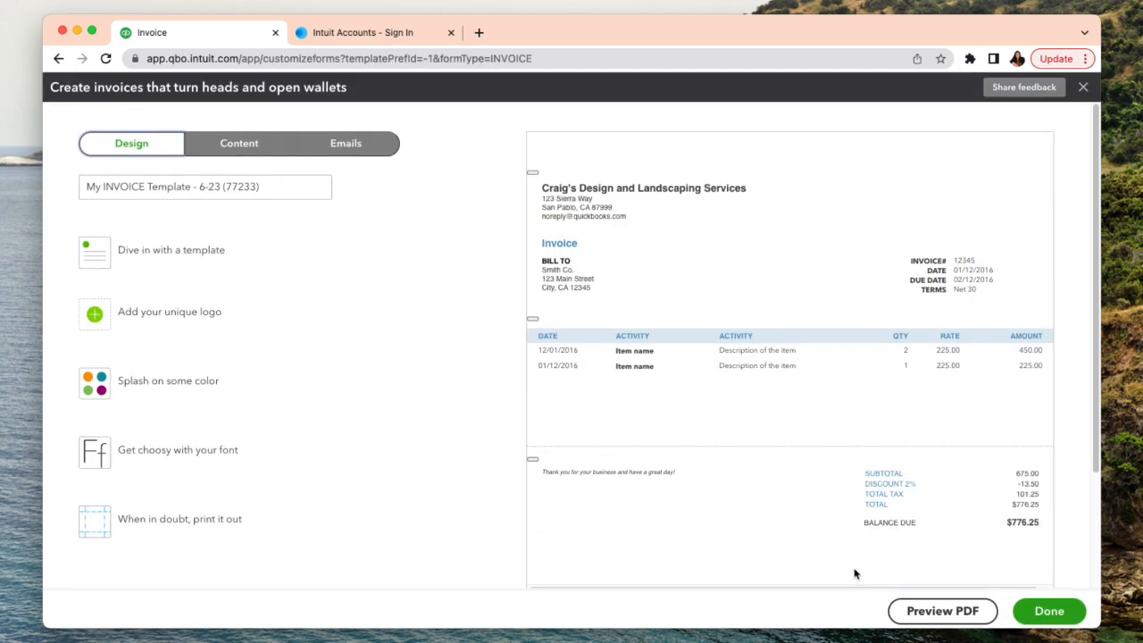
pyautogui.click(1049, 611)
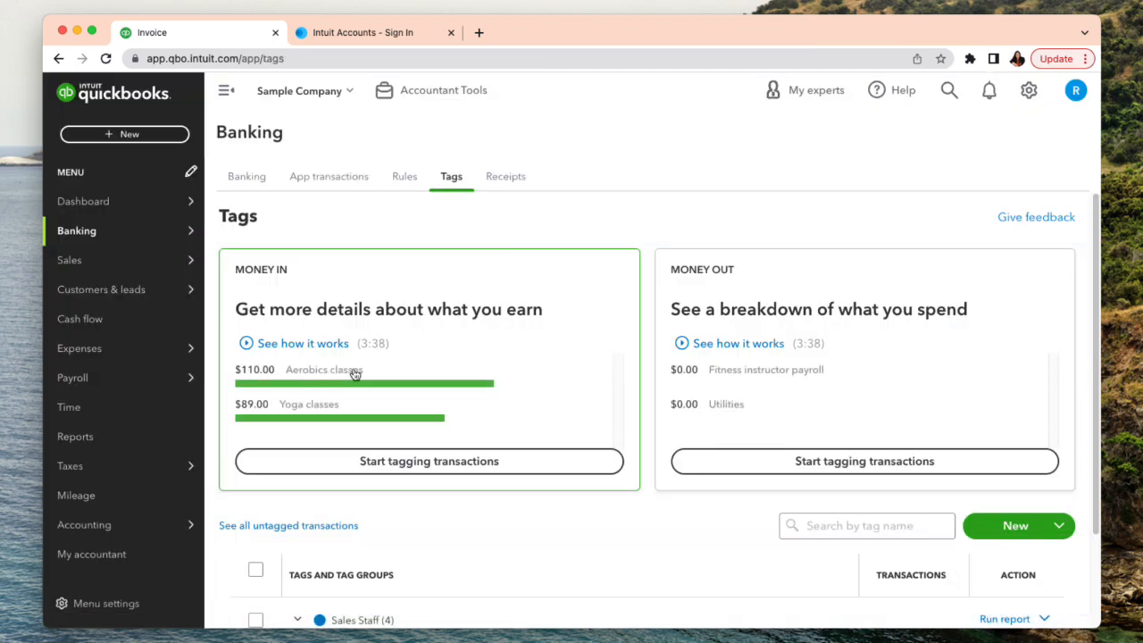
pyautogui.click(112, 133)
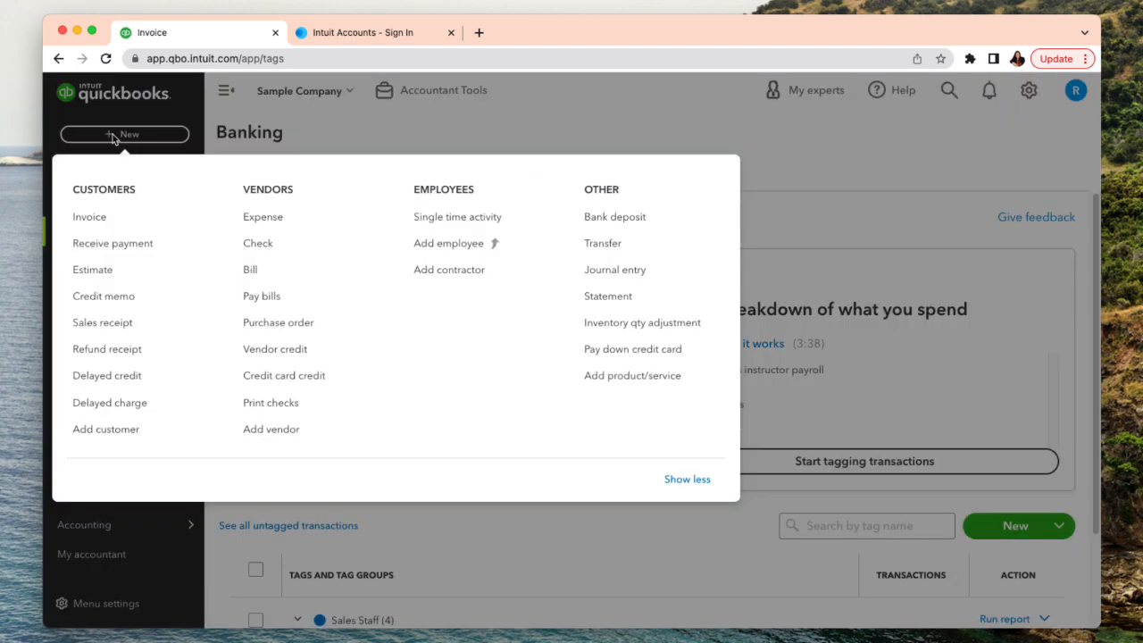
pyautogui.click(107, 219)
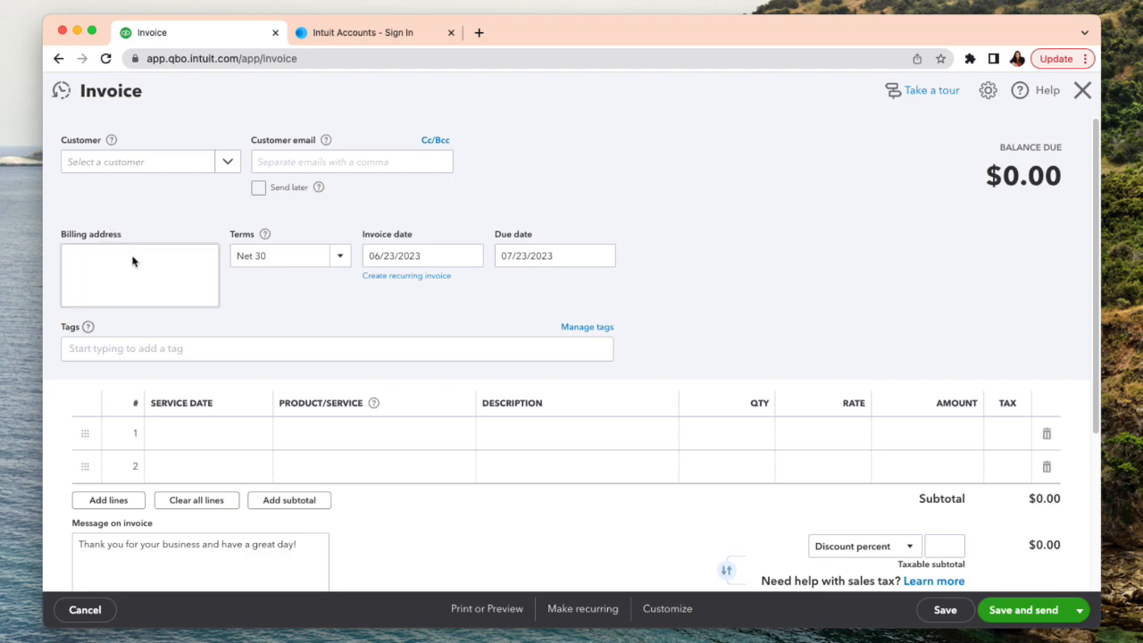
pyautogui.click(1081, 90)
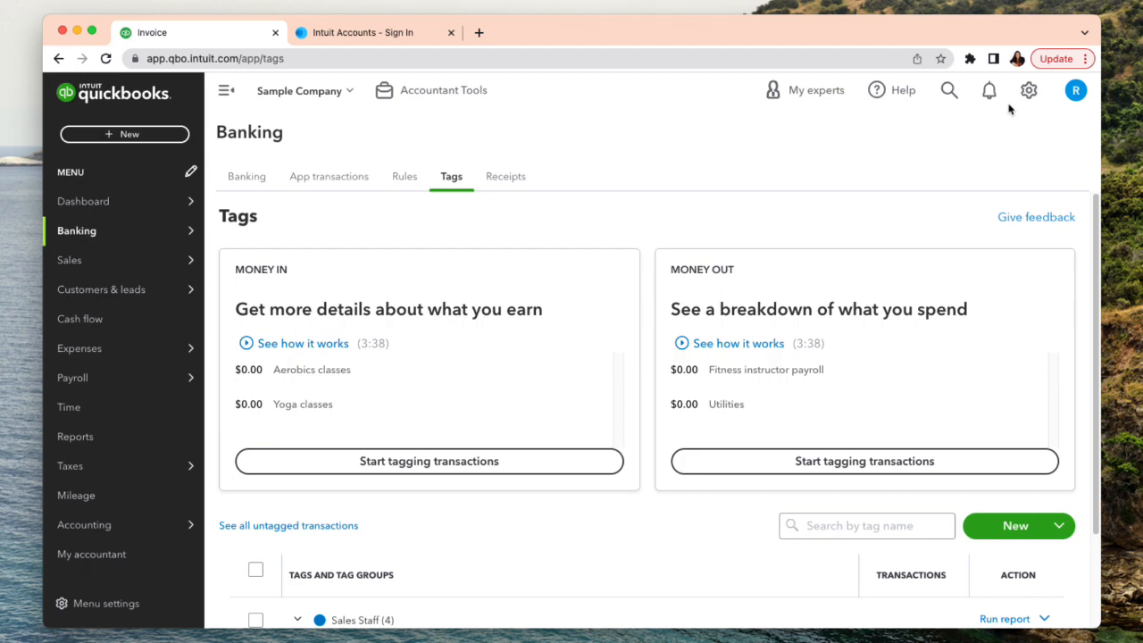
# - Open a blank invoice and start another new invoice style in the form design editor
pyautogui.click(115, 134)
pyautogui.click(103, 223)
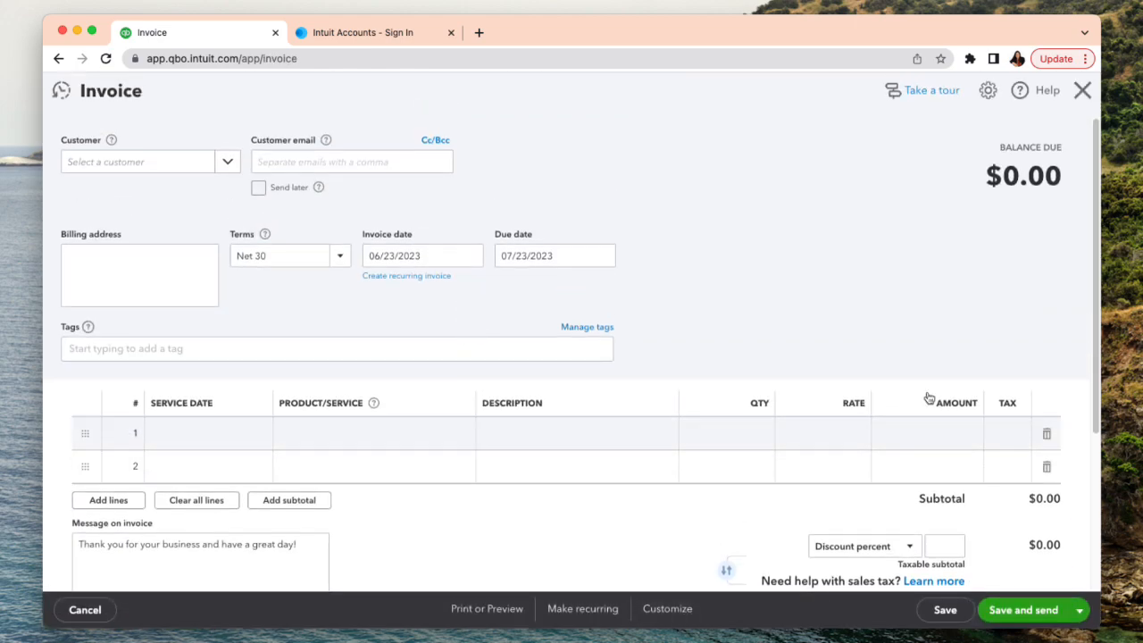
pyautogui.click(674, 610)
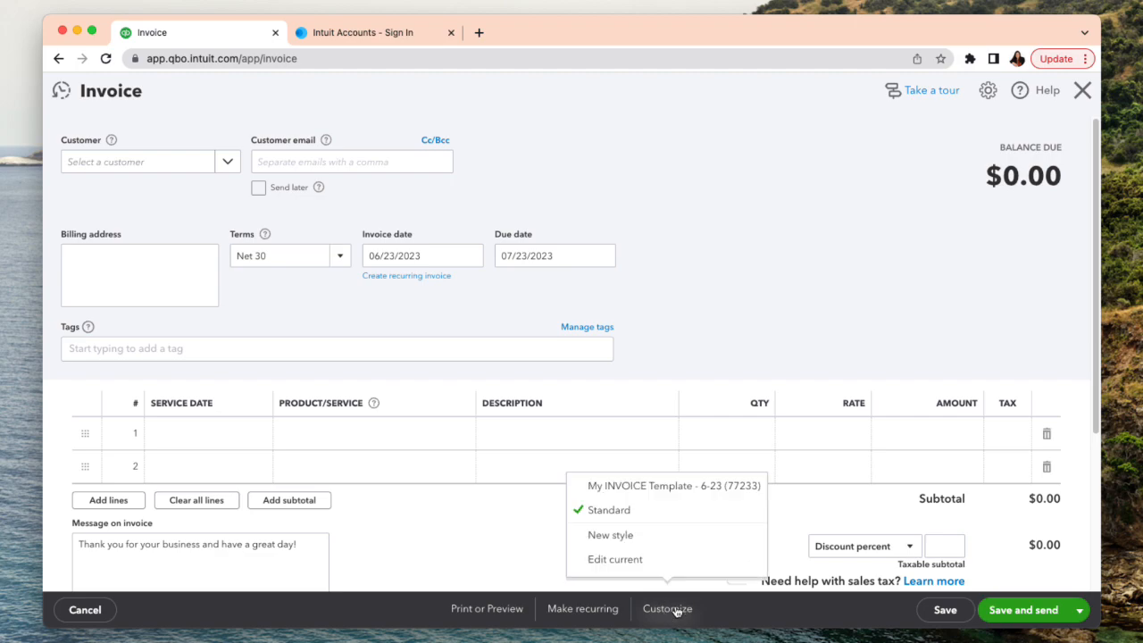
pyautogui.click(643, 535)
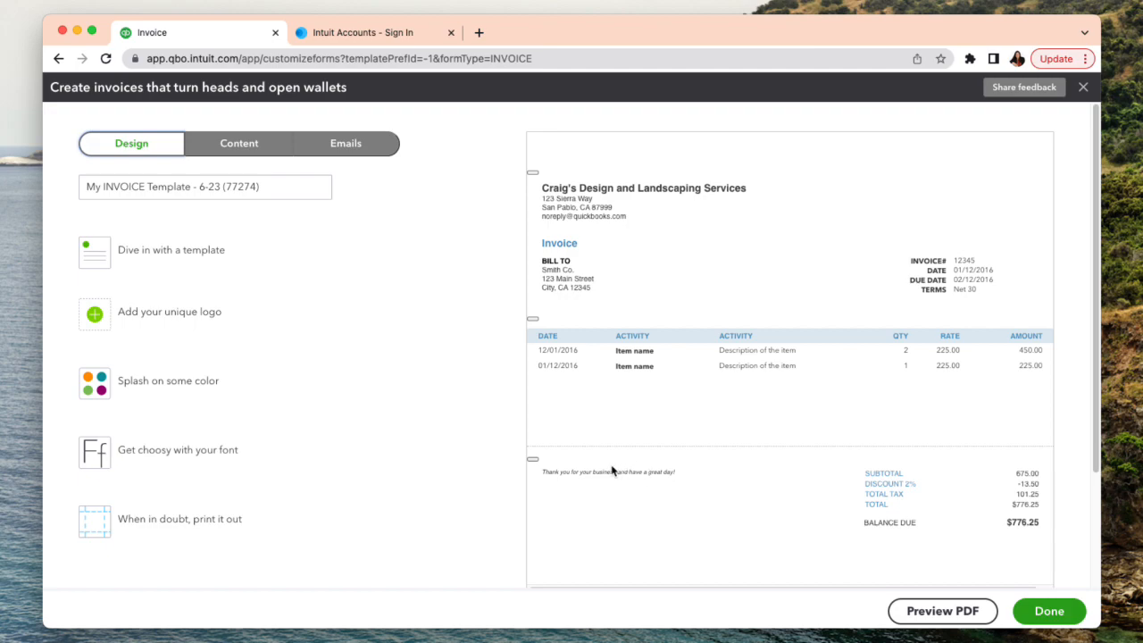
# - Bring up the content sections of the new invoice style and save the style without editing them
pyautogui.click(238, 148)
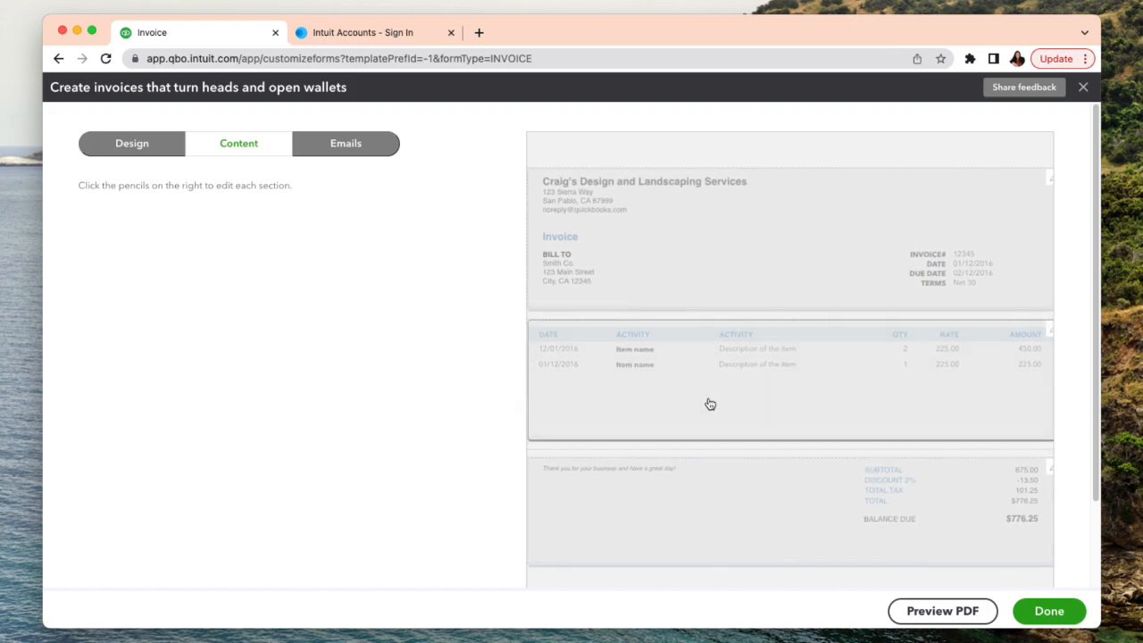
pyautogui.click(1038, 613)
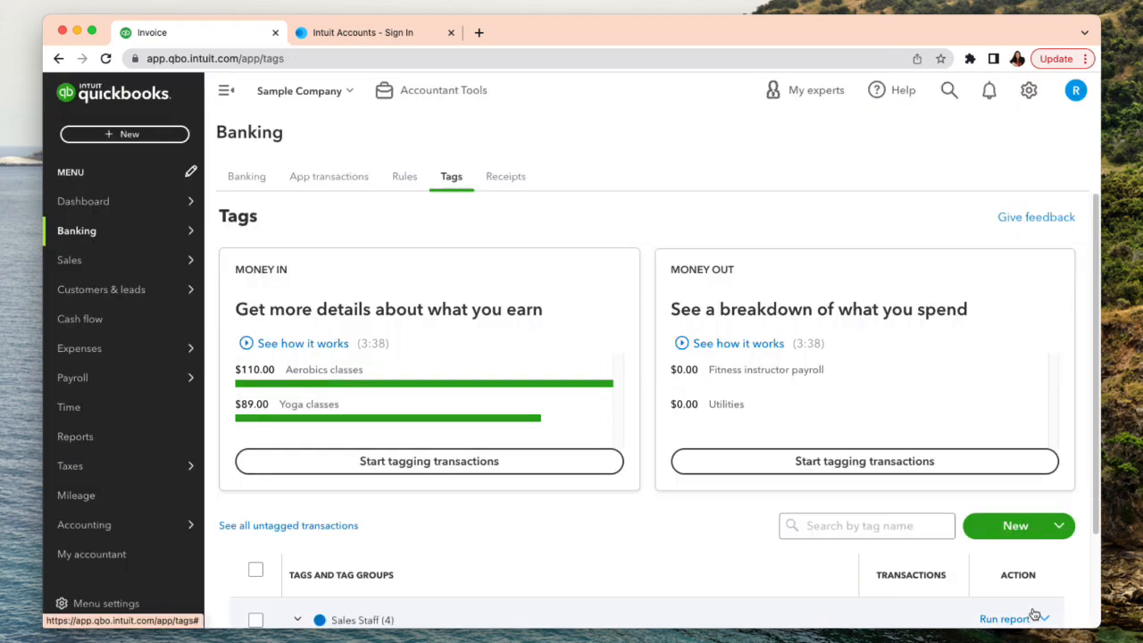
pyautogui.click(111, 135)
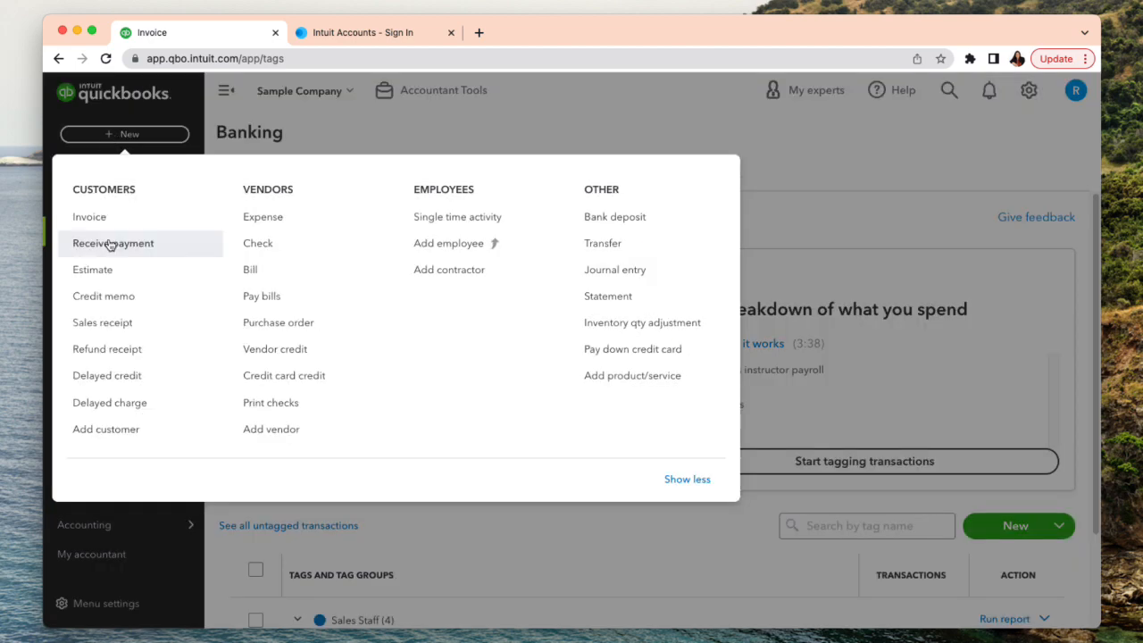
pyautogui.click(89, 218)
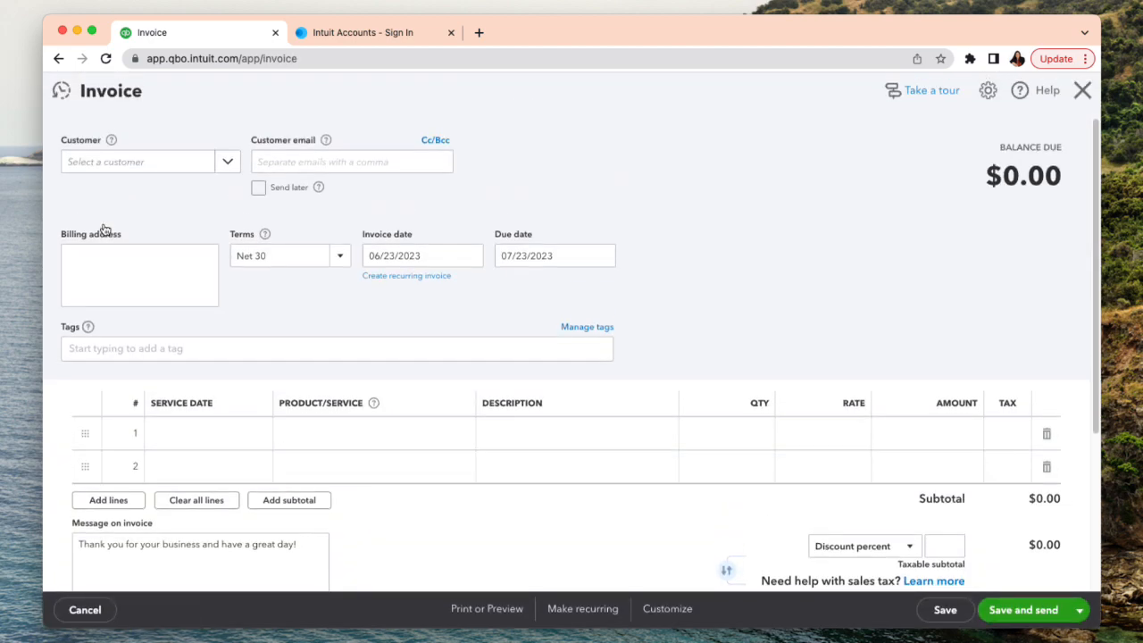
pyautogui.click(1083, 93)
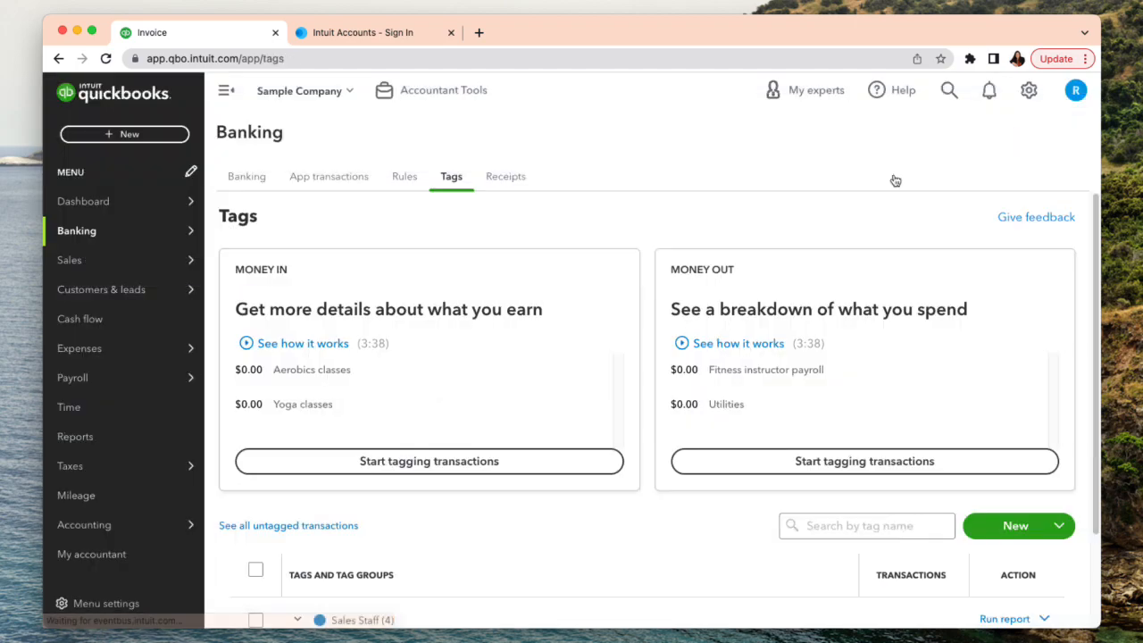
# - Create a new invoice for Amy's Bird Sanctuary and set its terms to Due on receipt
pyautogui.click(112, 135)
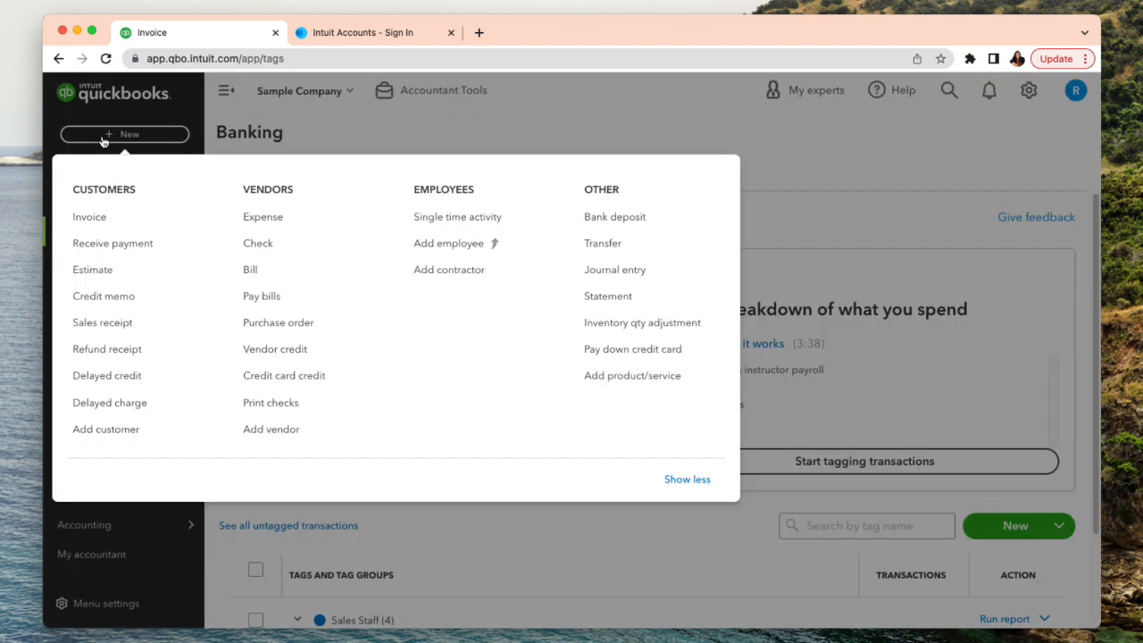
pyautogui.click(115, 223)
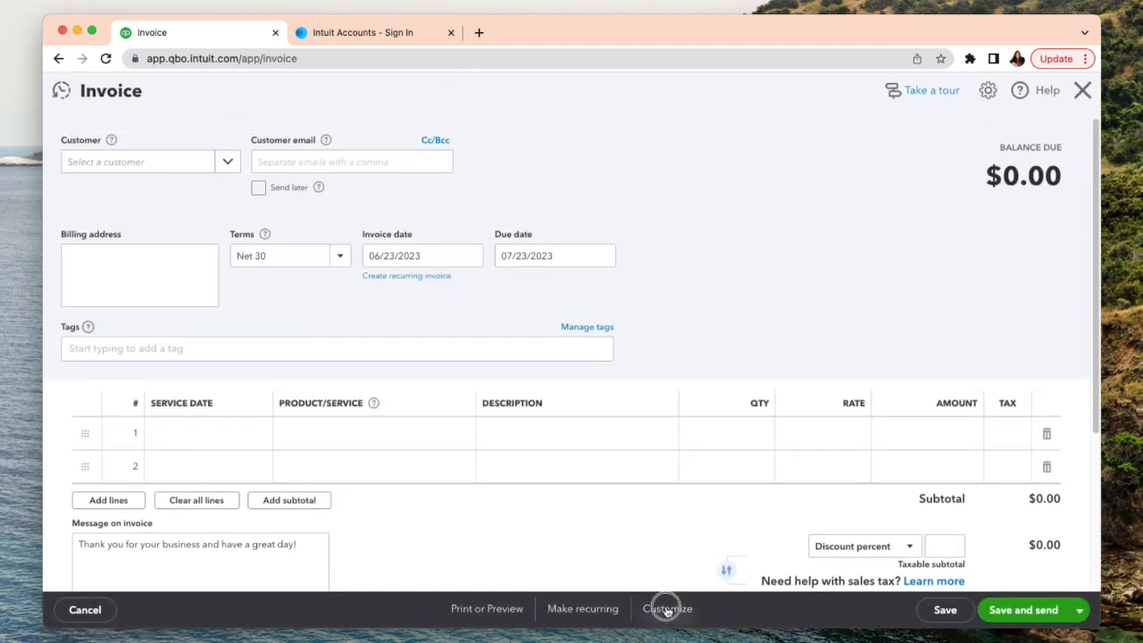
pyautogui.click(667, 611)
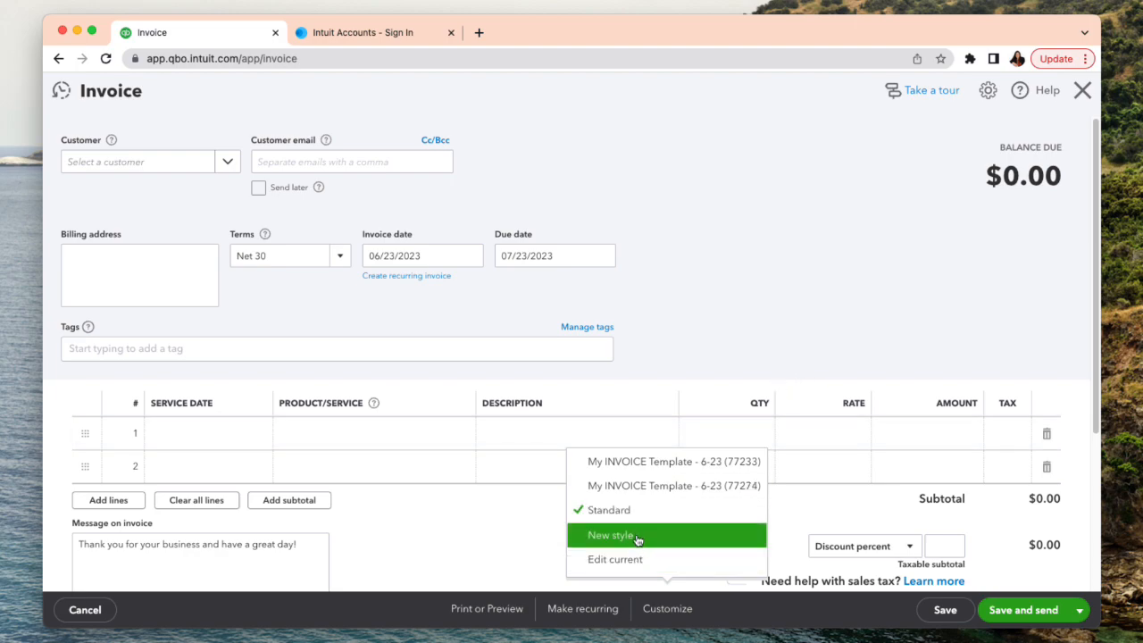
pyautogui.click(777, 248)
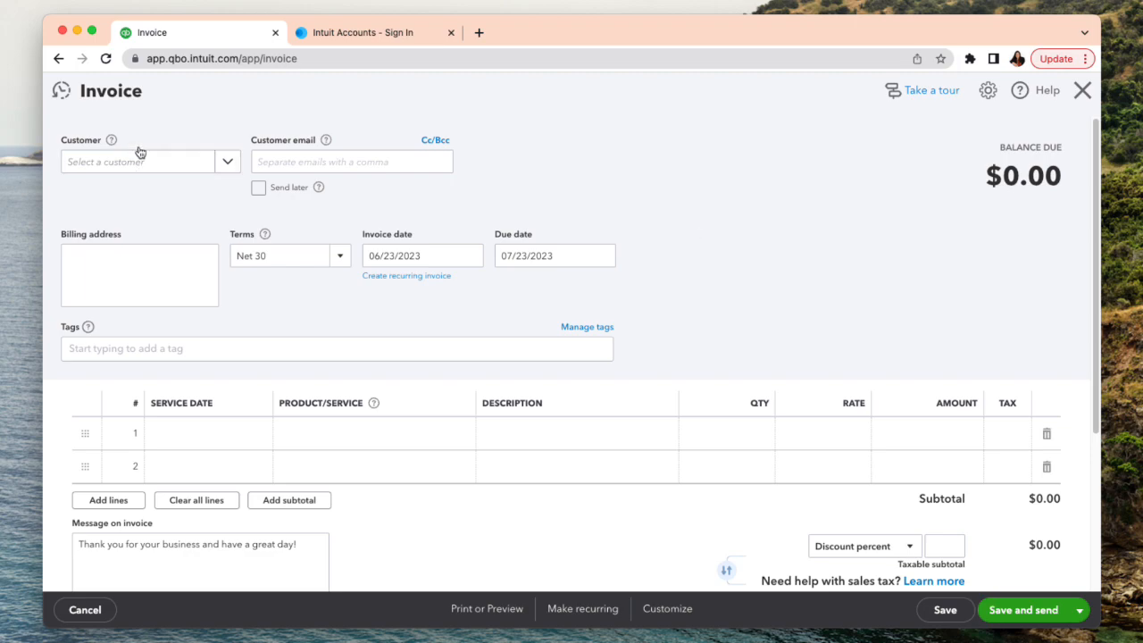
pyautogui.click(107, 159)
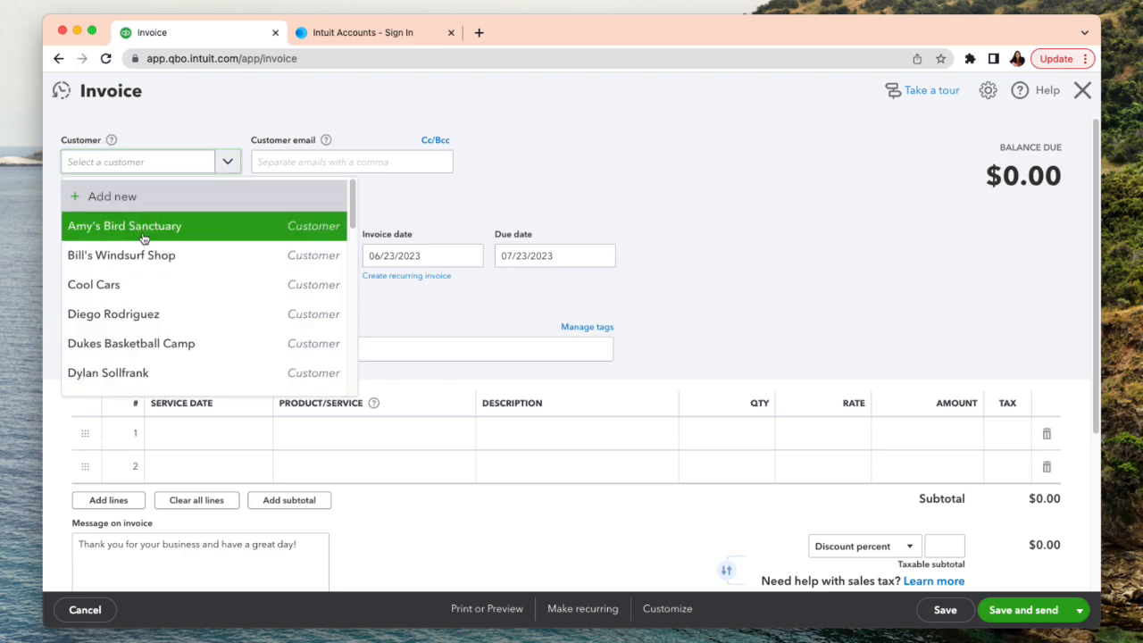
pyautogui.click(125, 234)
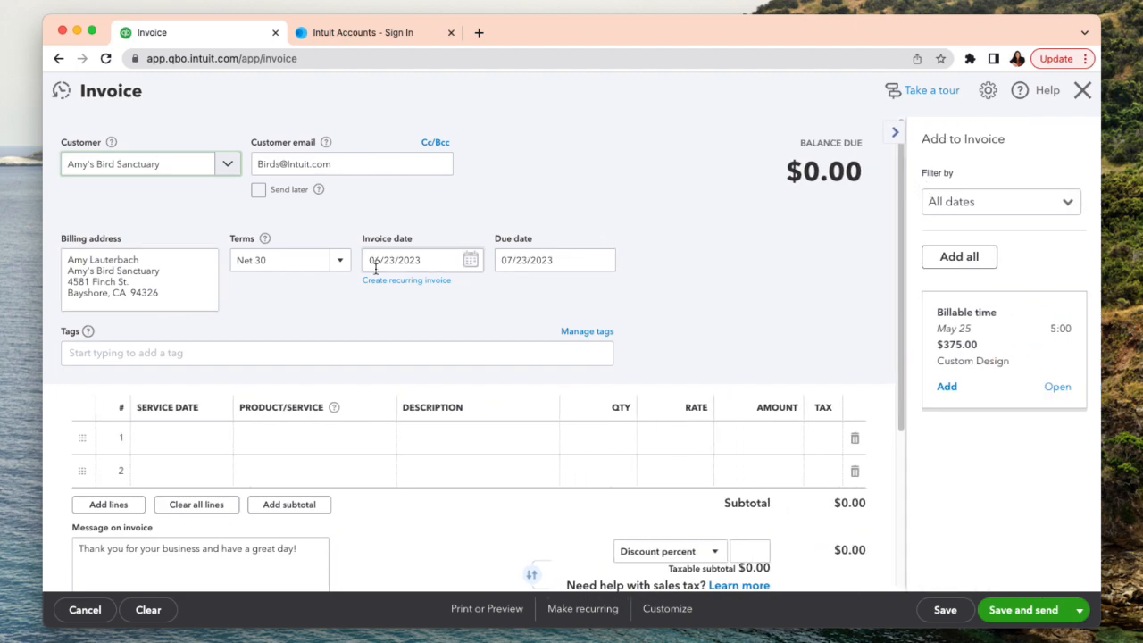
pyautogui.click(340, 260)
pyautogui.click(273, 313)
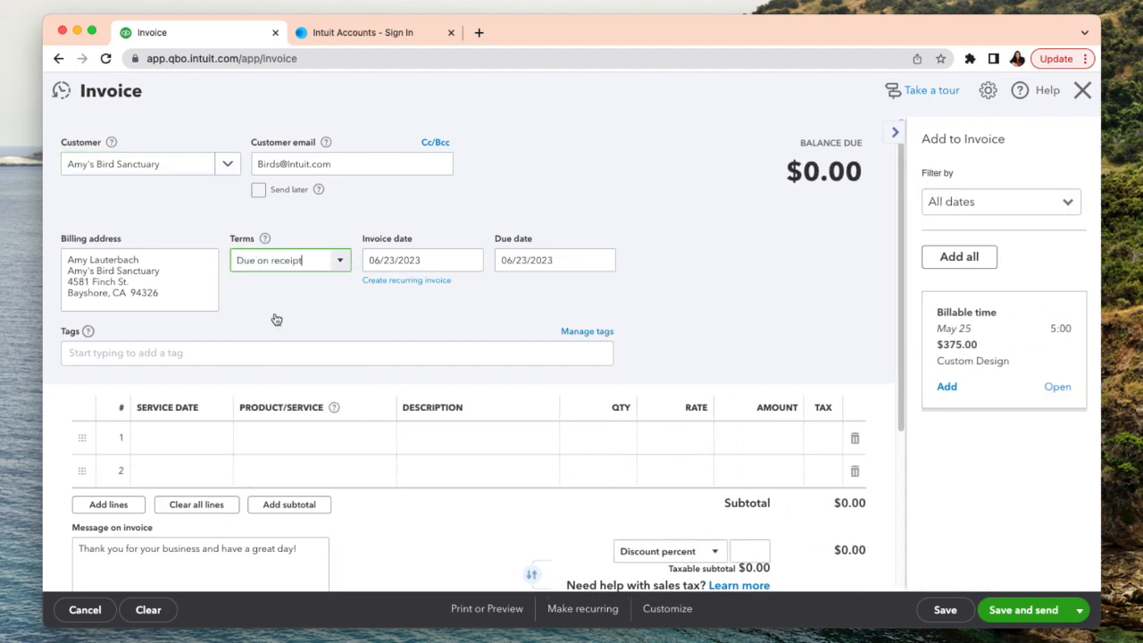
# - Add the Concrete product from Design > Fountains as the first invoice line with an amount of 500
pyautogui.click(294, 451)
pyautogui.click(377, 437)
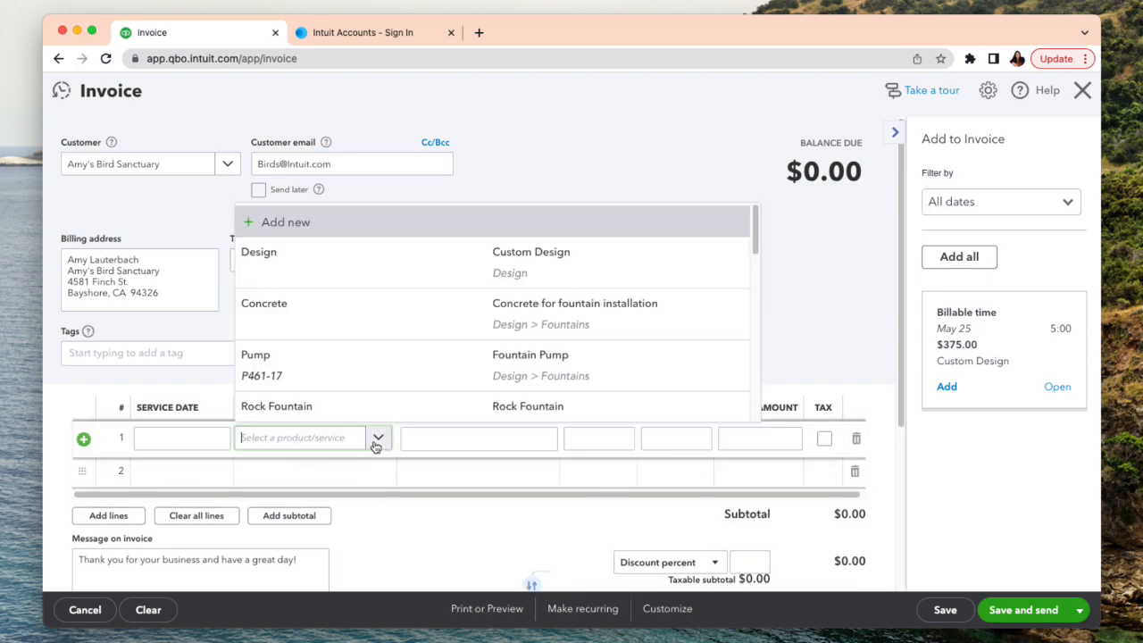
pyautogui.click(541, 304)
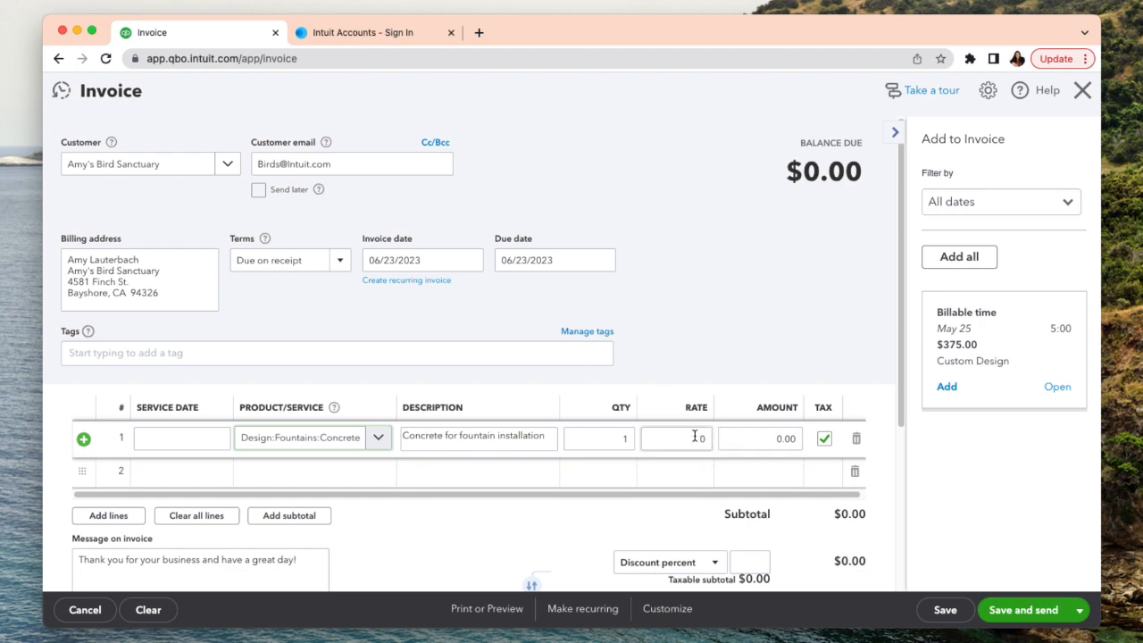
pyautogui.click(761, 440)
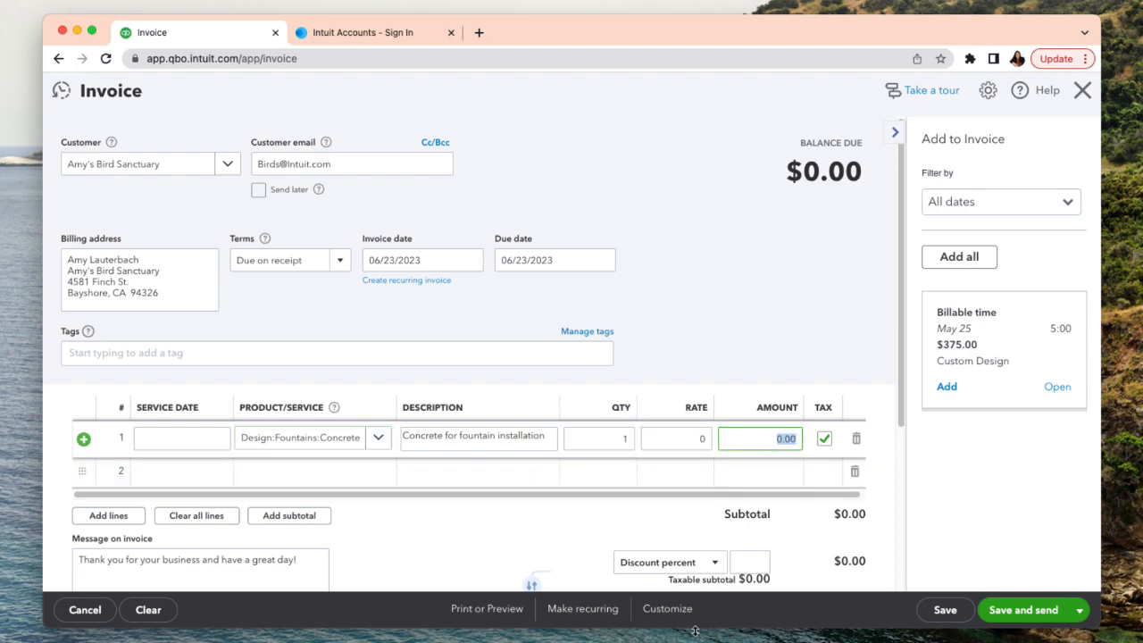
pyautogui.write('500')
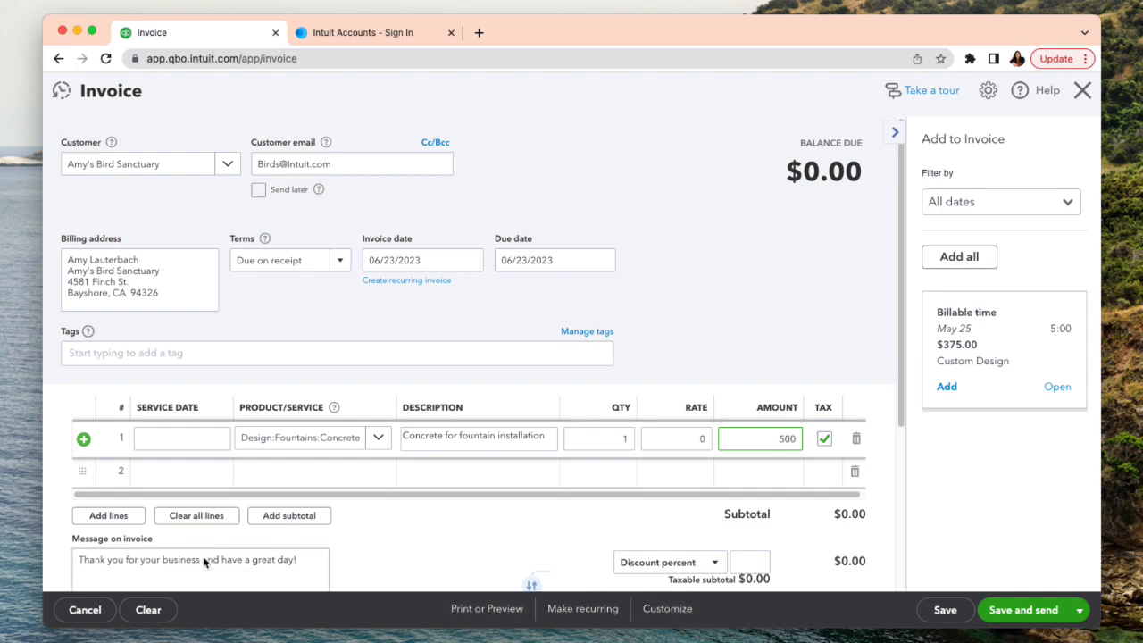
# - Add the Rocks product from Design as the second invoice line with an amount of 600
pyautogui.click(277, 465)
pyautogui.click(373, 474)
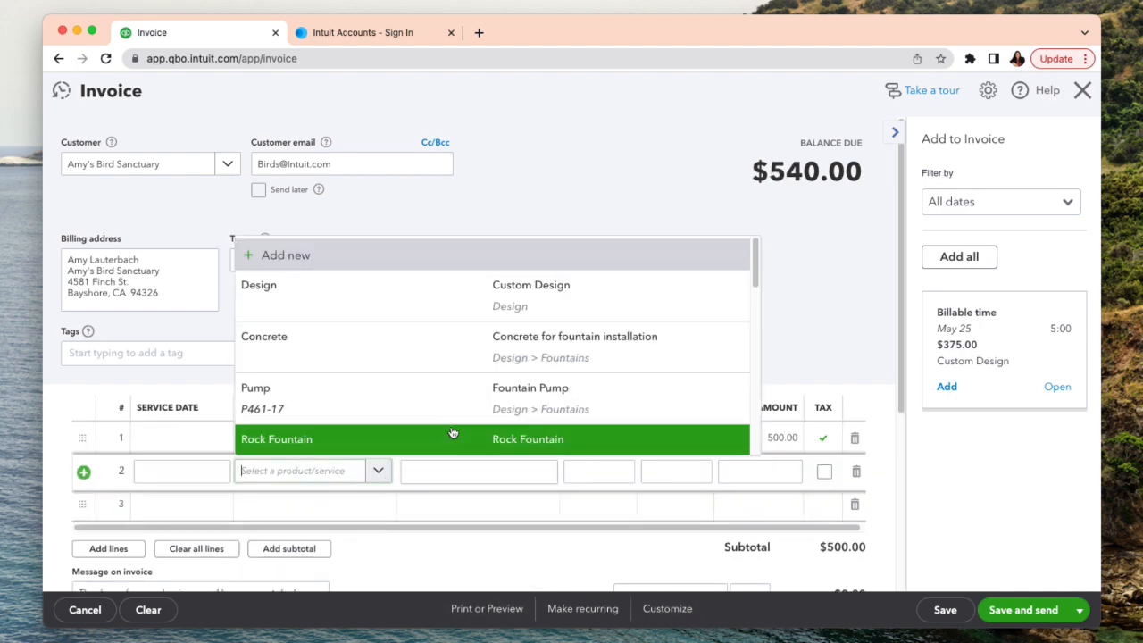
pyautogui.scroll(-3, 486, 435)
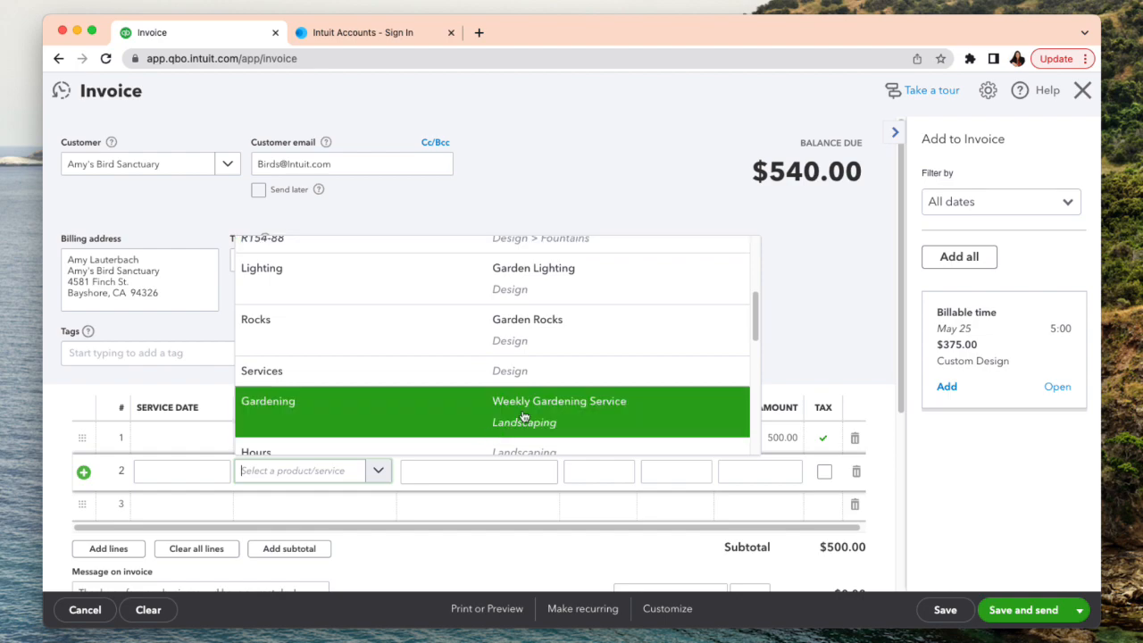
pyautogui.click(566, 332)
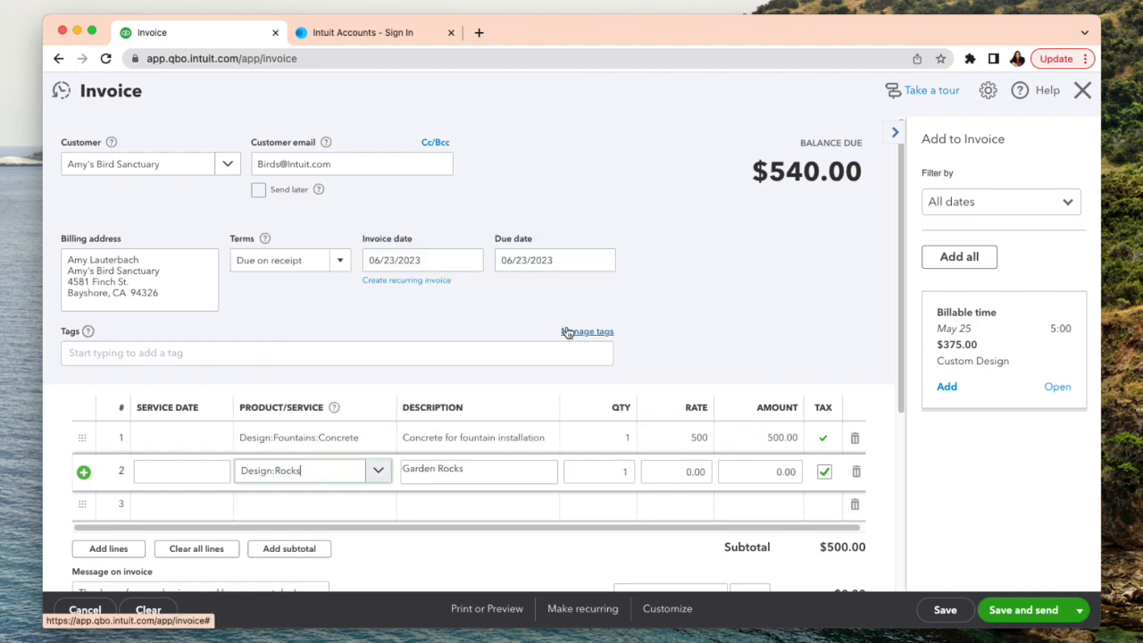
pyautogui.click(758, 472)
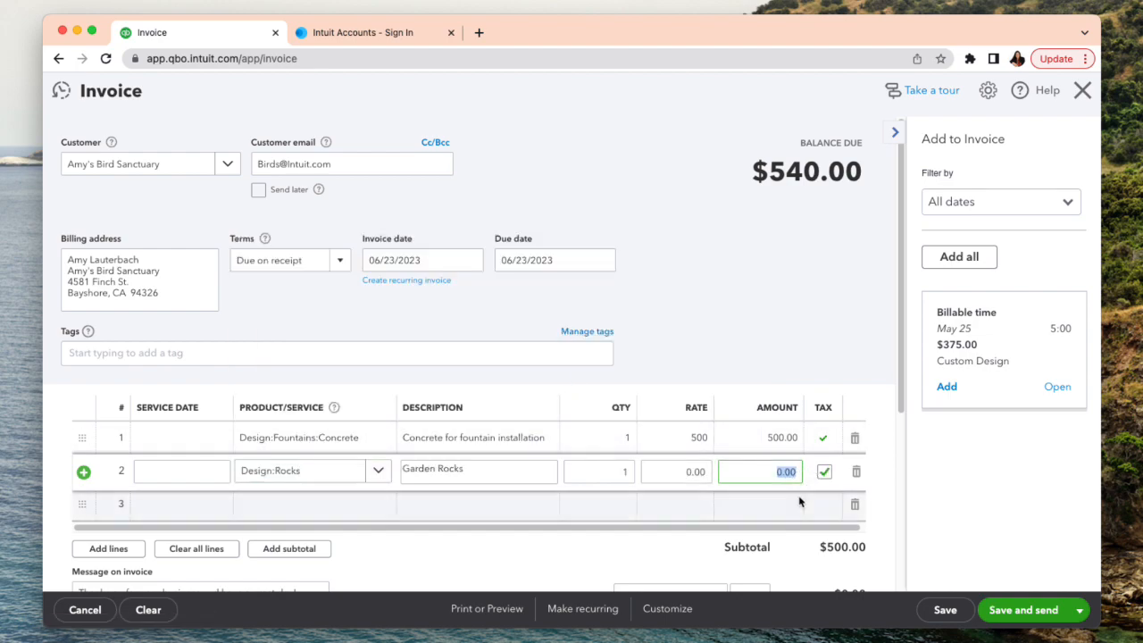
pyautogui.write('600')
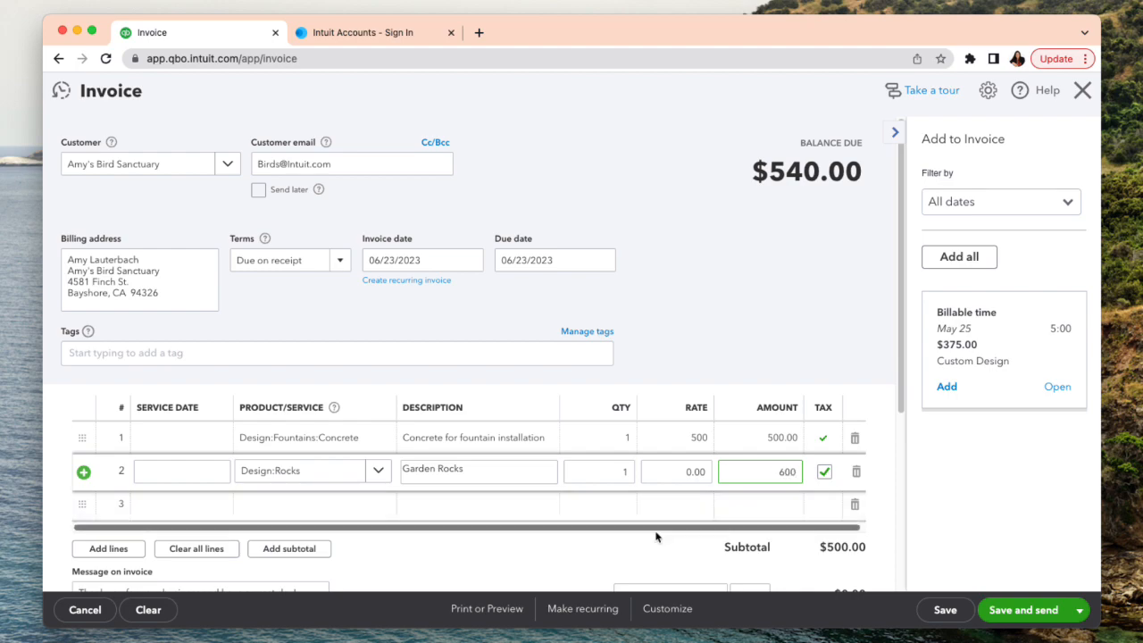
pyautogui.click(537, 562)
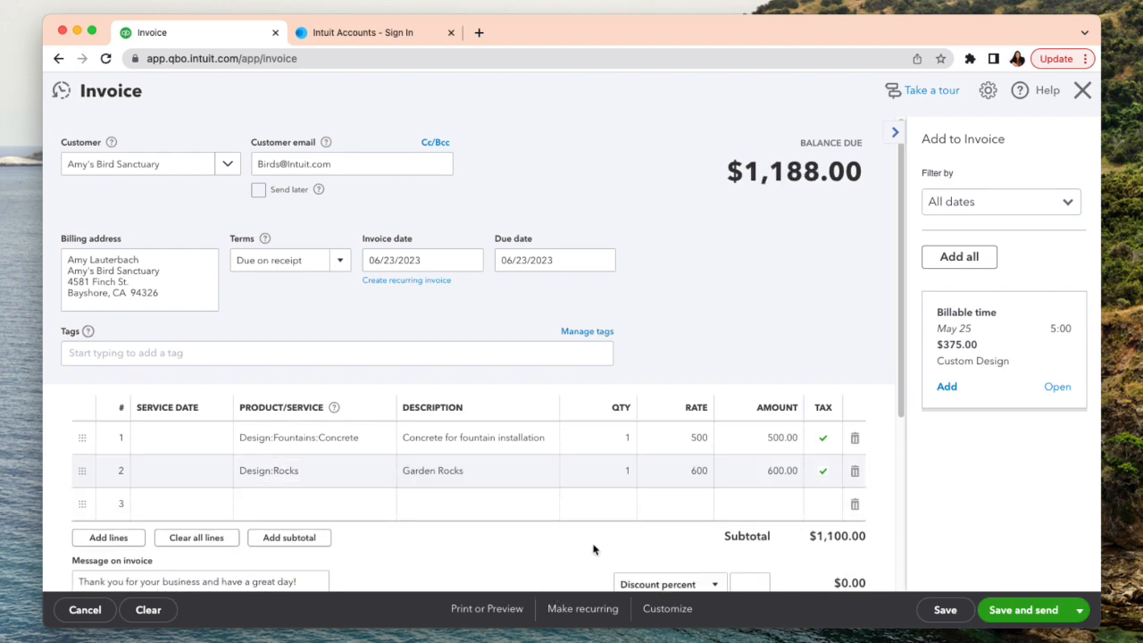
# - Review the invoice's line items, subtotal, sales tax and balance due
pyautogui.scroll(-3, 607, 547)
pyautogui.scroll(3, 607, 547)
pyautogui.scroll(-2, 672, 545)
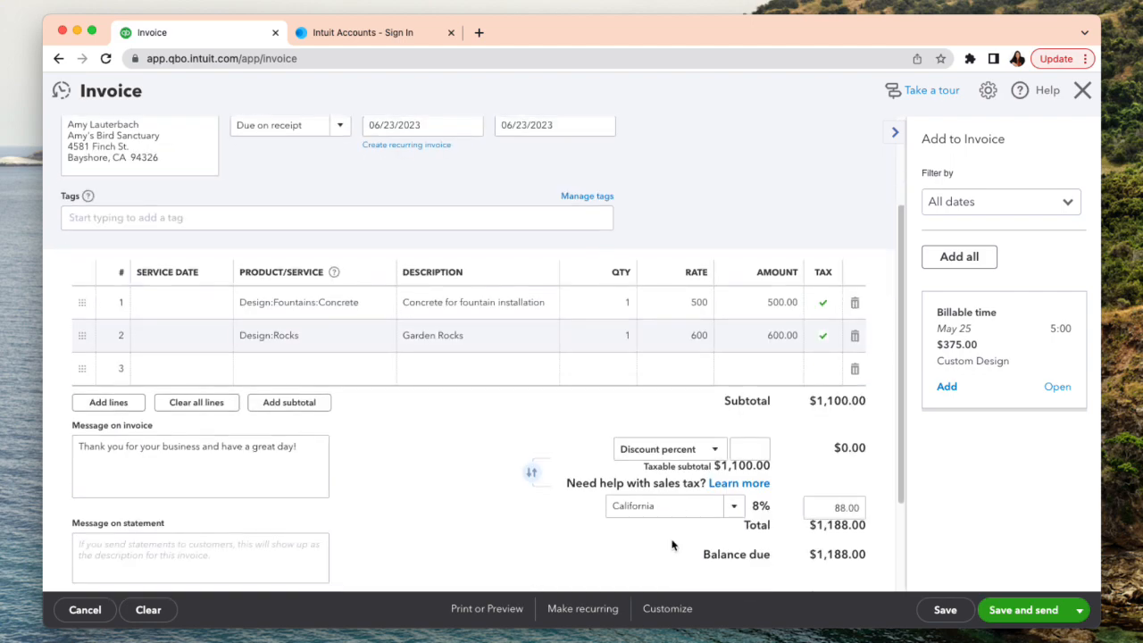
pyautogui.scroll(2, 673, 545)
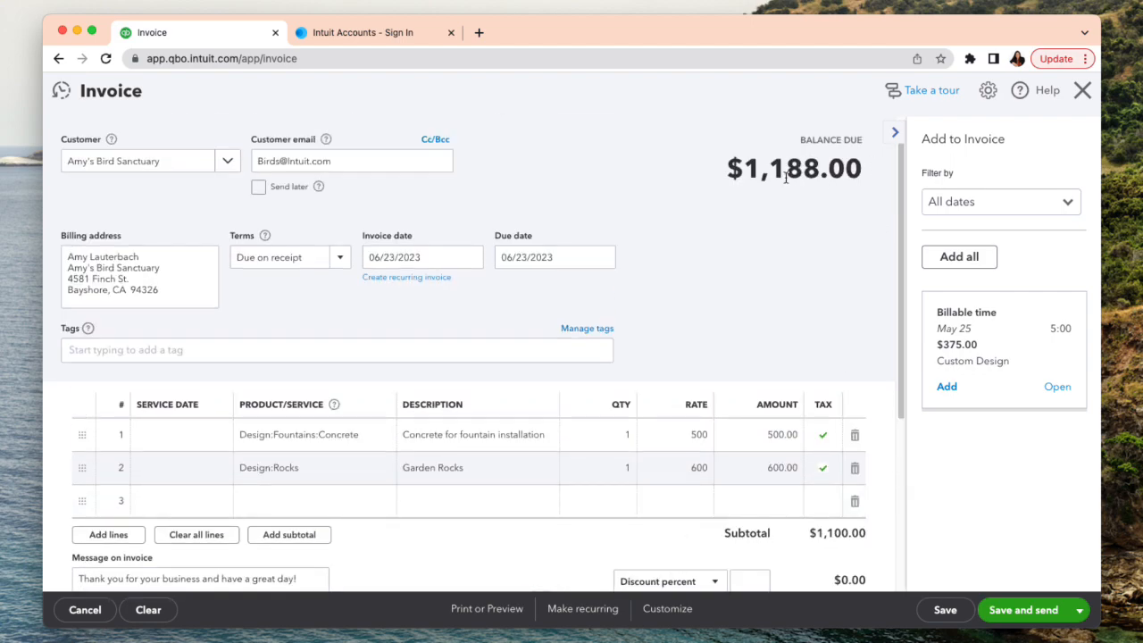
pyautogui.scroll(-3, 883, 437)
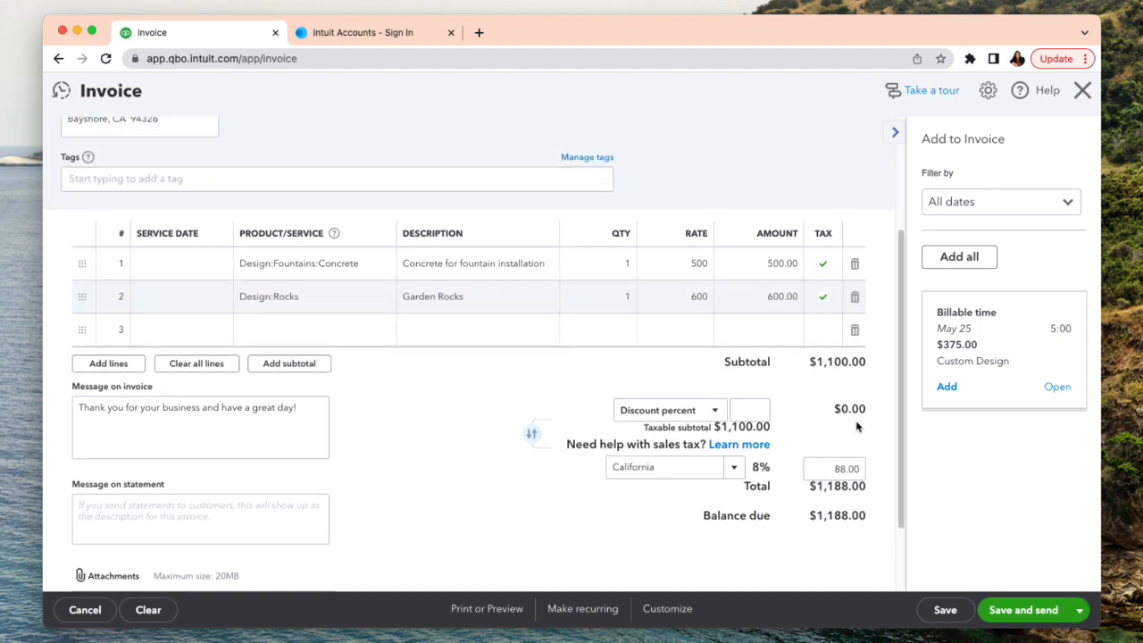
pyautogui.scroll(1, 855, 427)
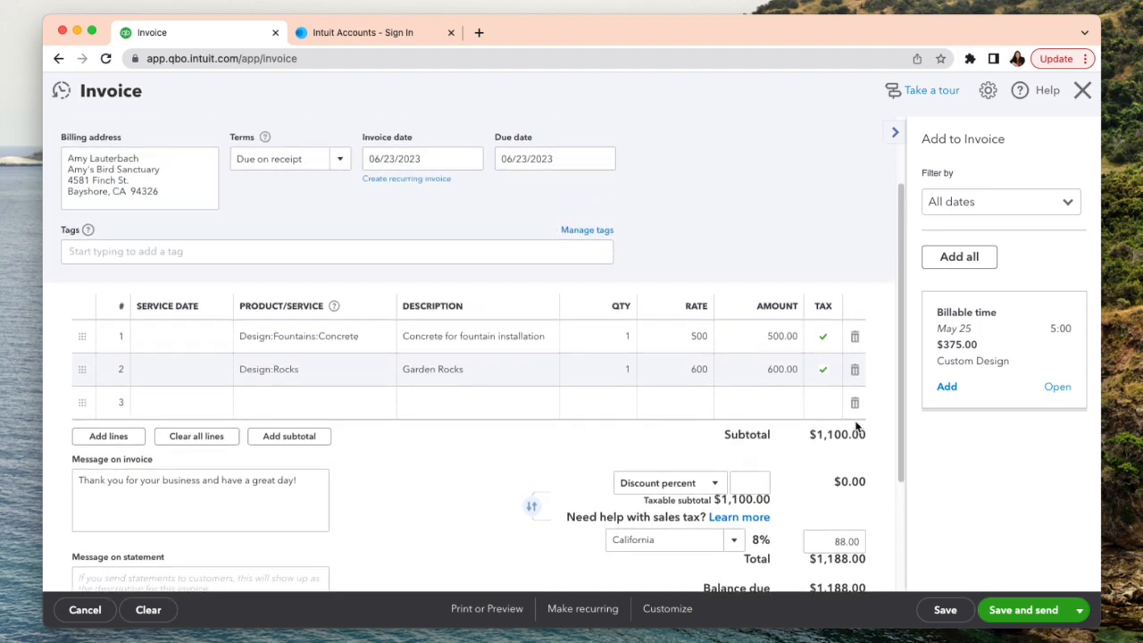
pyautogui.scroll(2, 856, 427)
pyautogui.scroll(-3, 854, 420)
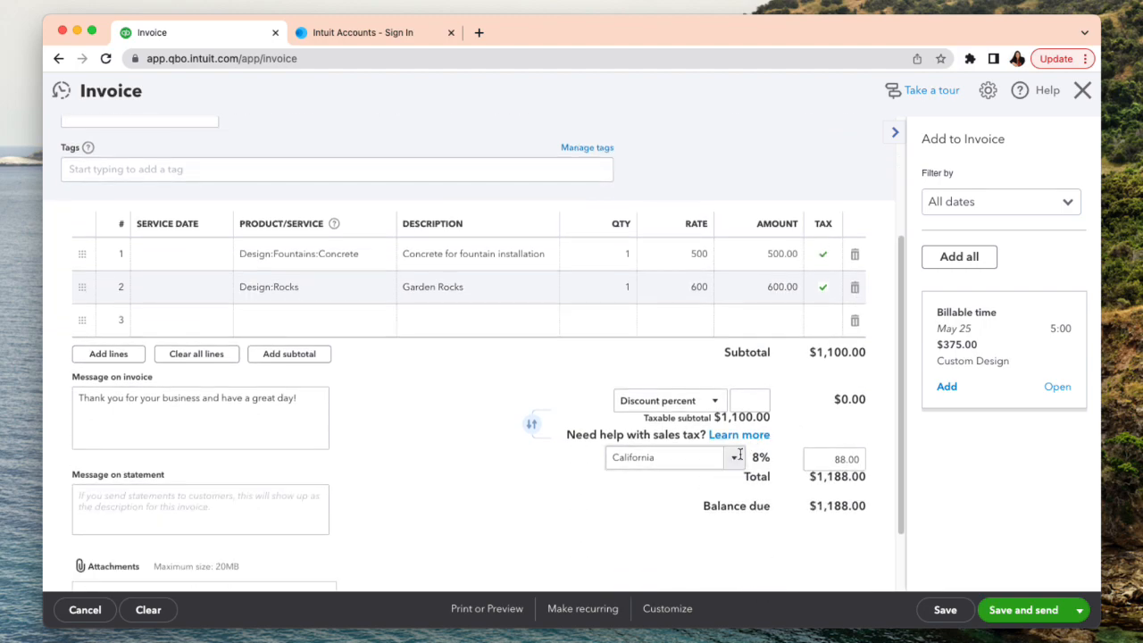
pyautogui.scroll(3, 728, 410)
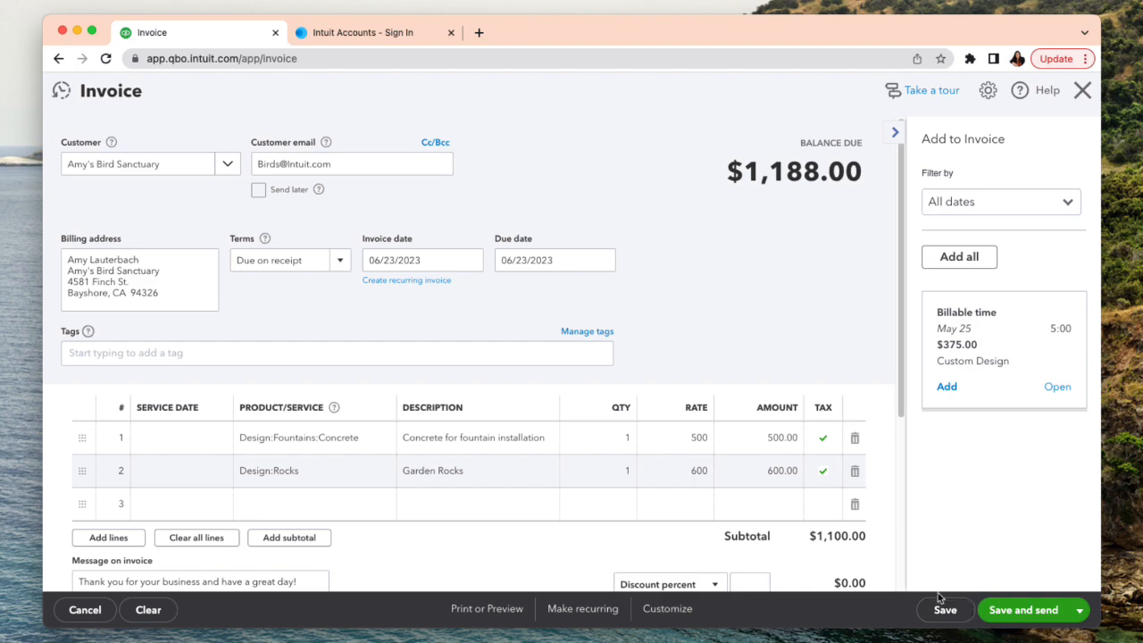
# - Tag the invoice with the Sales Staff tag of the salesperson called "the Awesome", save the invoice and close it
pyautogui.click(361, 354)
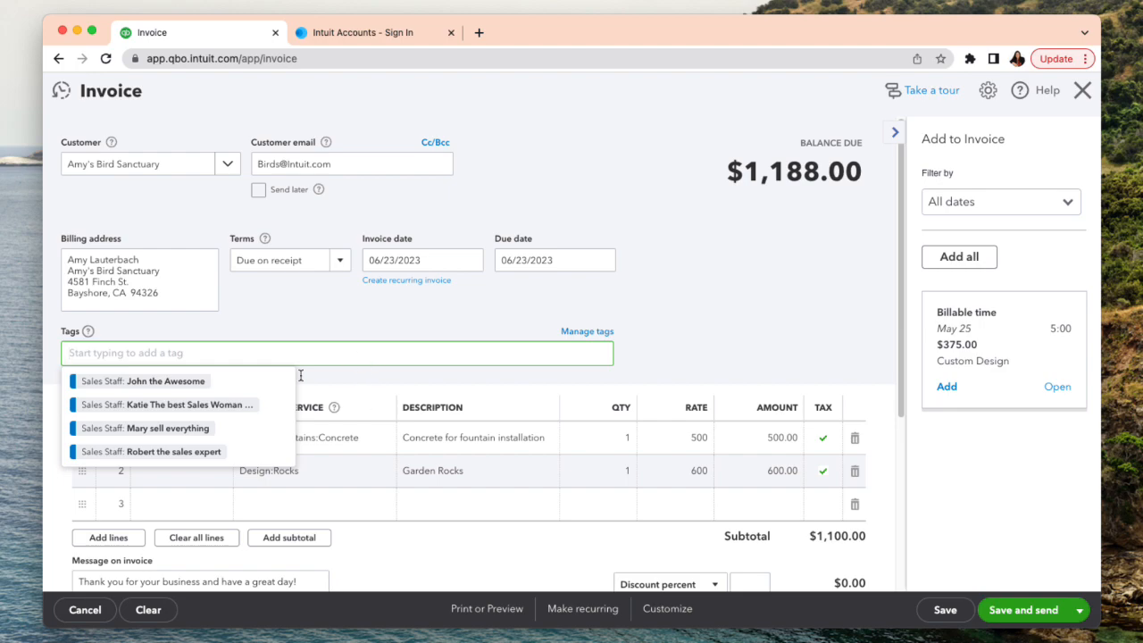
pyautogui.click(185, 384)
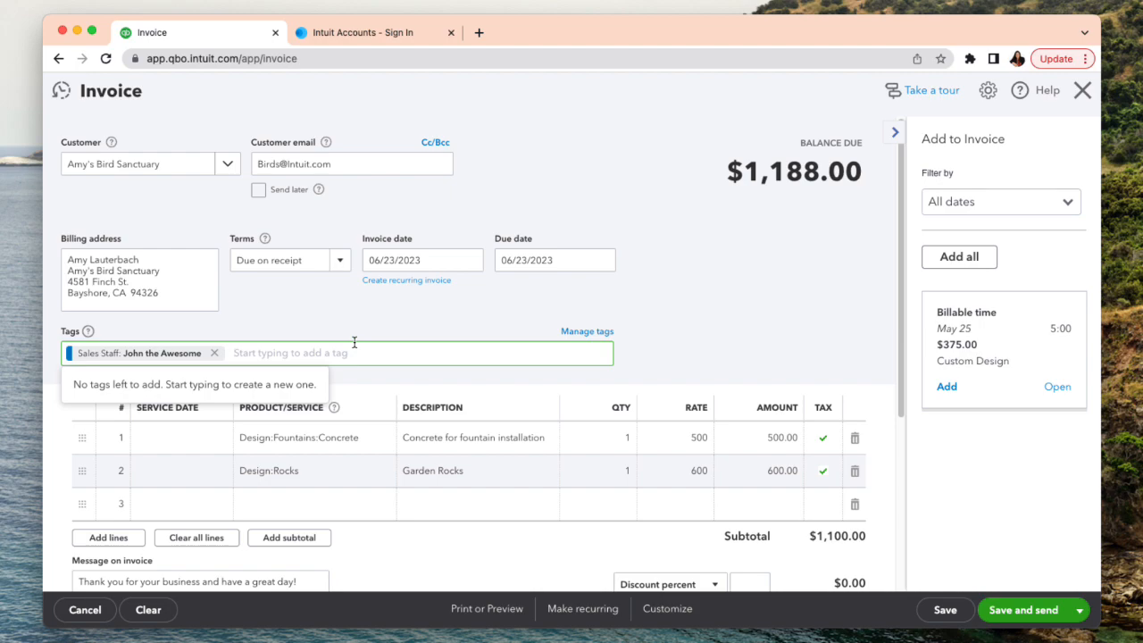
pyautogui.scroll(-1, 830, 592)
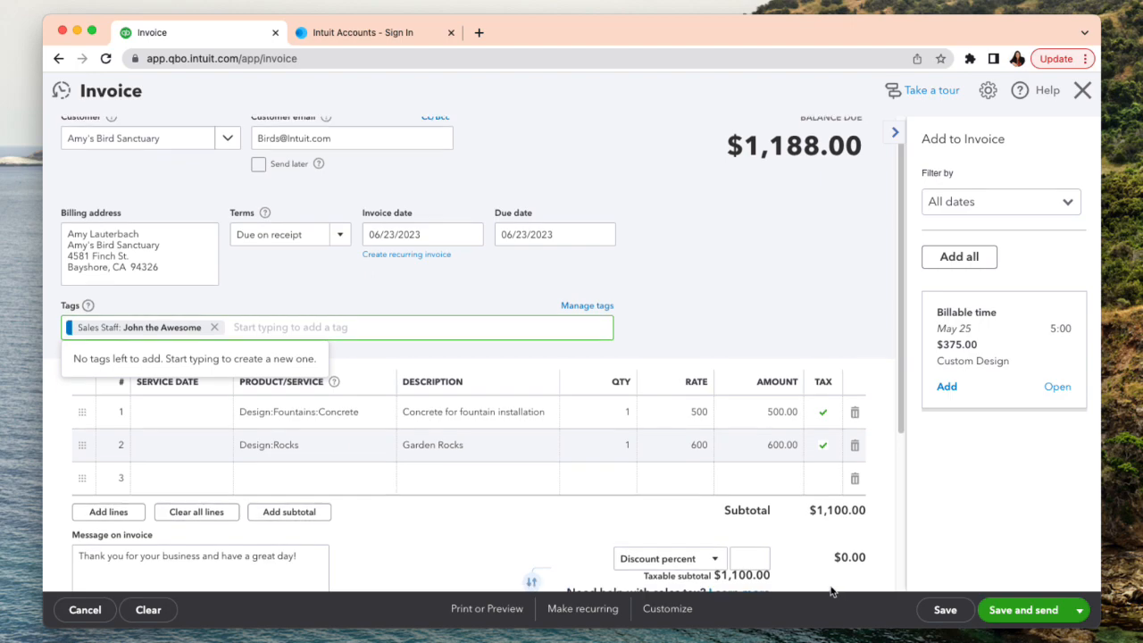
pyautogui.click(945, 613)
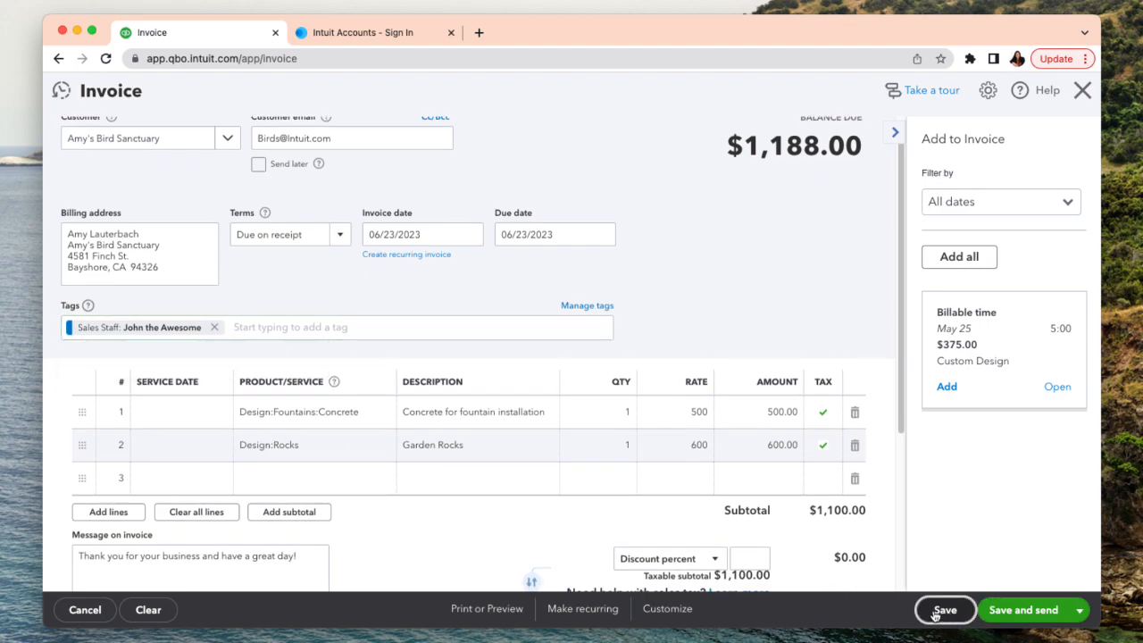
pyautogui.click(1082, 90)
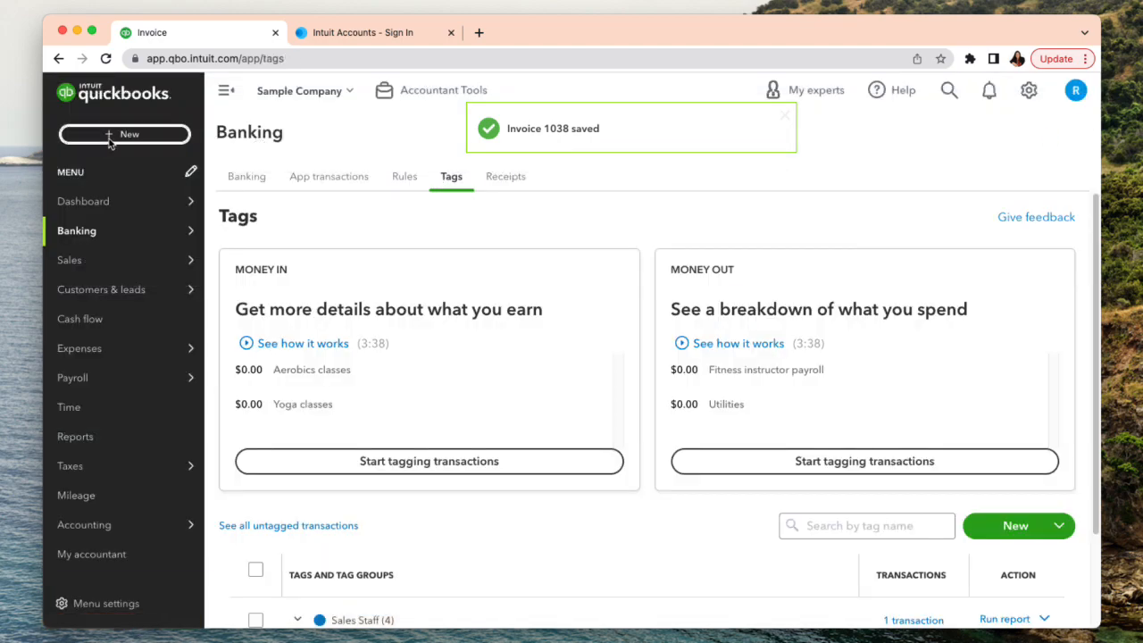
# - Start a new sales receipt and select the customer listed between Cool Cars and Dukes Basketball Camp
pyautogui.click(111, 135)
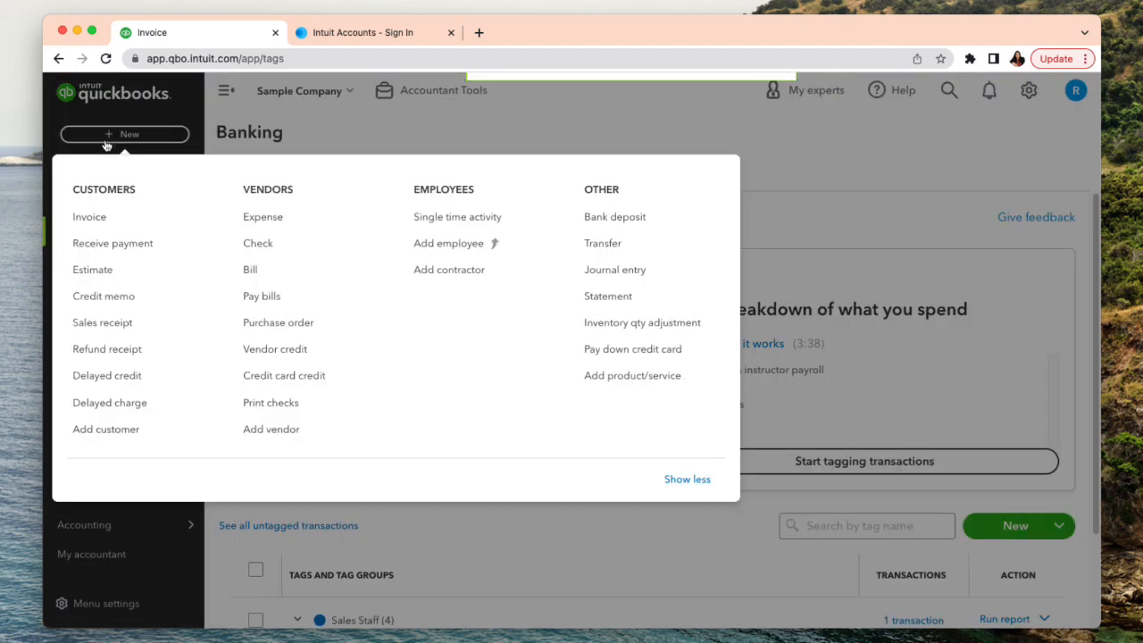
pyautogui.click(119, 325)
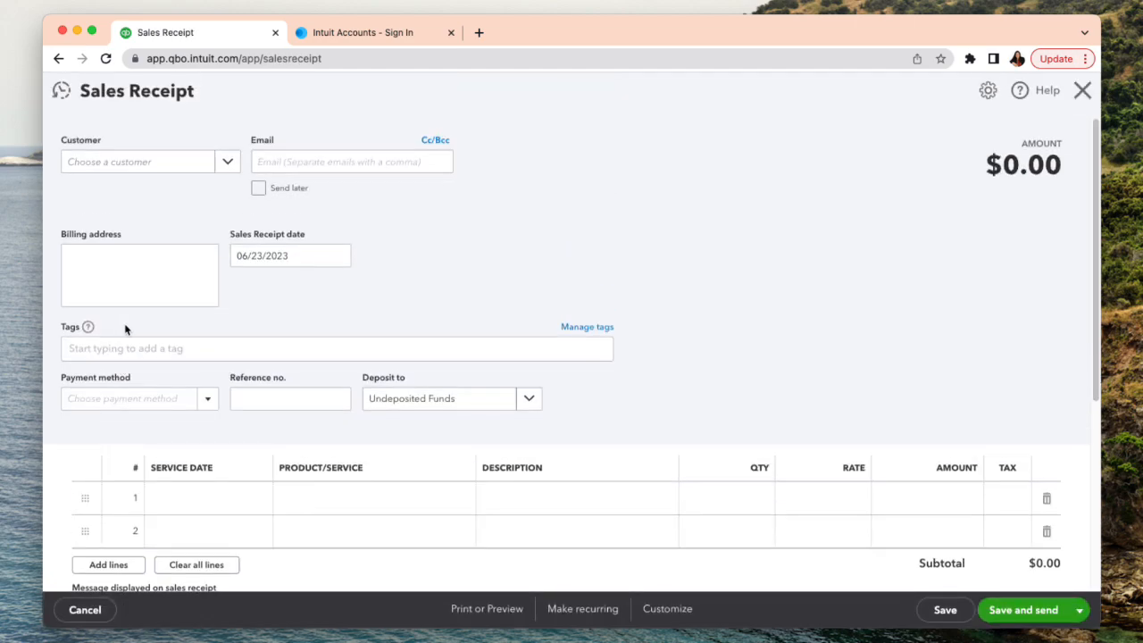
pyautogui.click(120, 171)
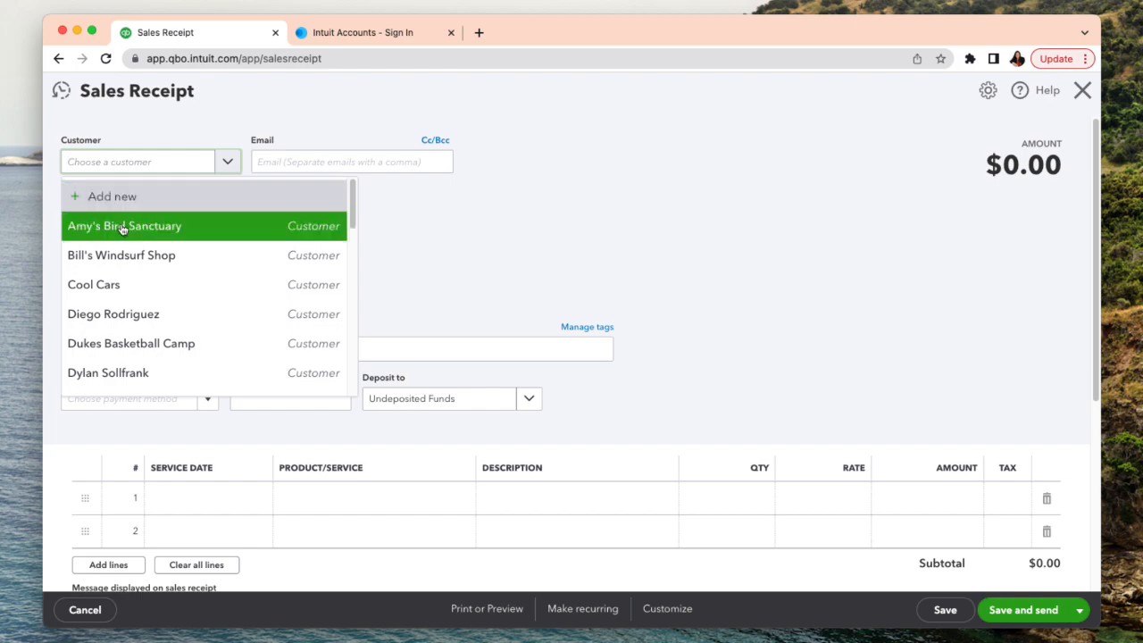
pyautogui.click(191, 325)
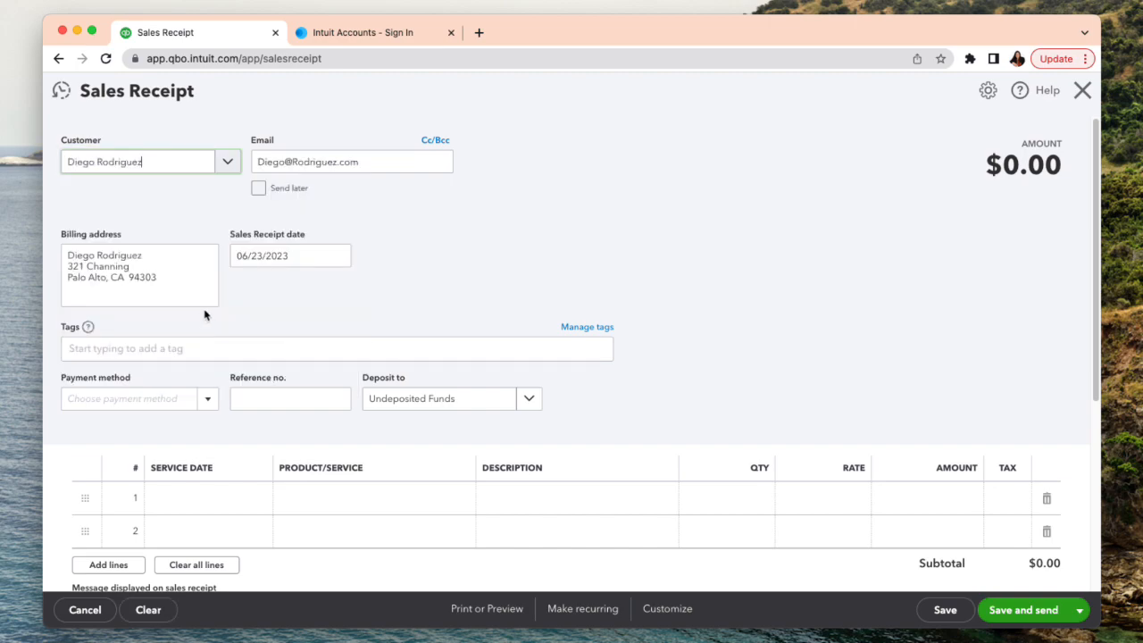
# - Add the Gardening service from Landscaping as the first sales receipt line with a rate of 800
pyautogui.click(357, 505)
pyautogui.click(459, 501)
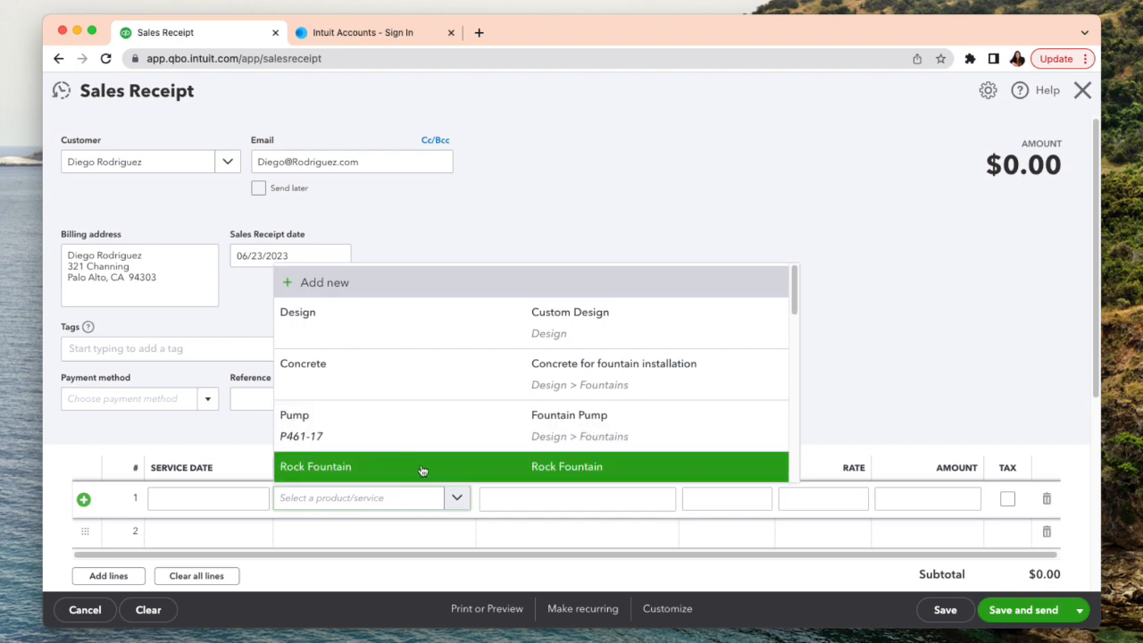
pyautogui.scroll(-5, 423, 466)
pyautogui.click(425, 393)
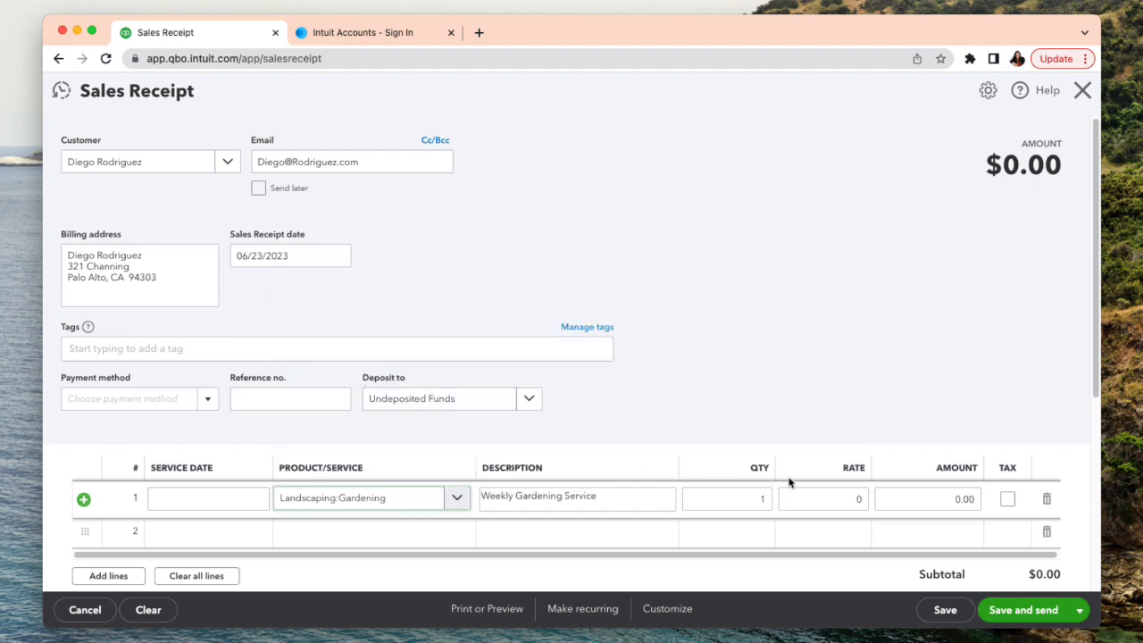
pyautogui.click(839, 492)
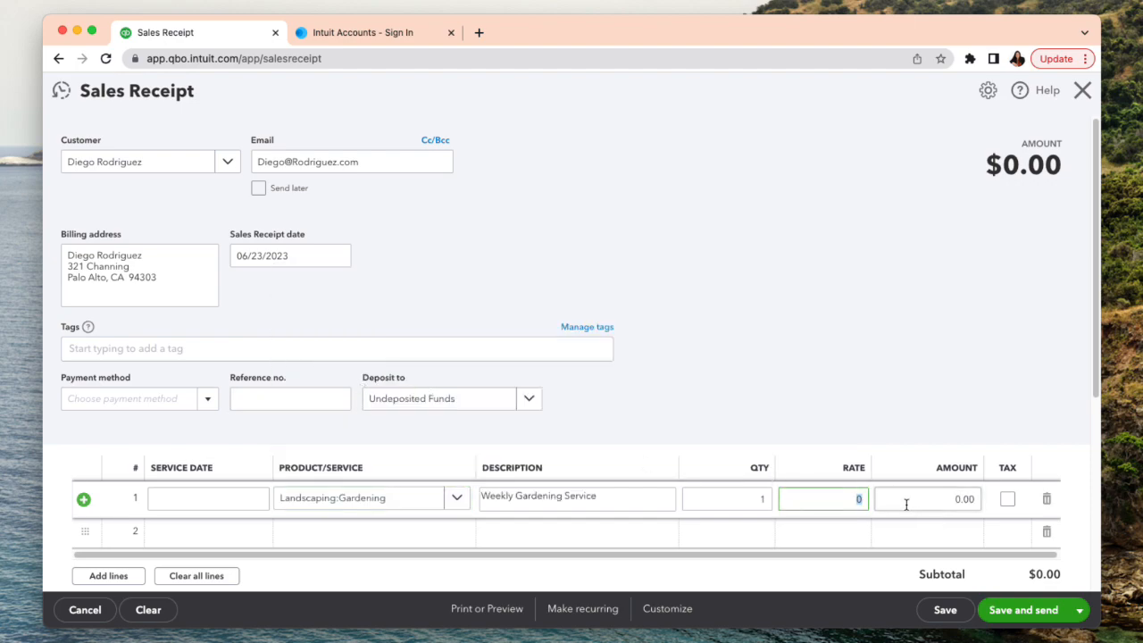
pyautogui.write('800')
# - Add the Installation service from Landscaping as the second sales receipt line with a quantity of 5
pyautogui.click(401, 532)
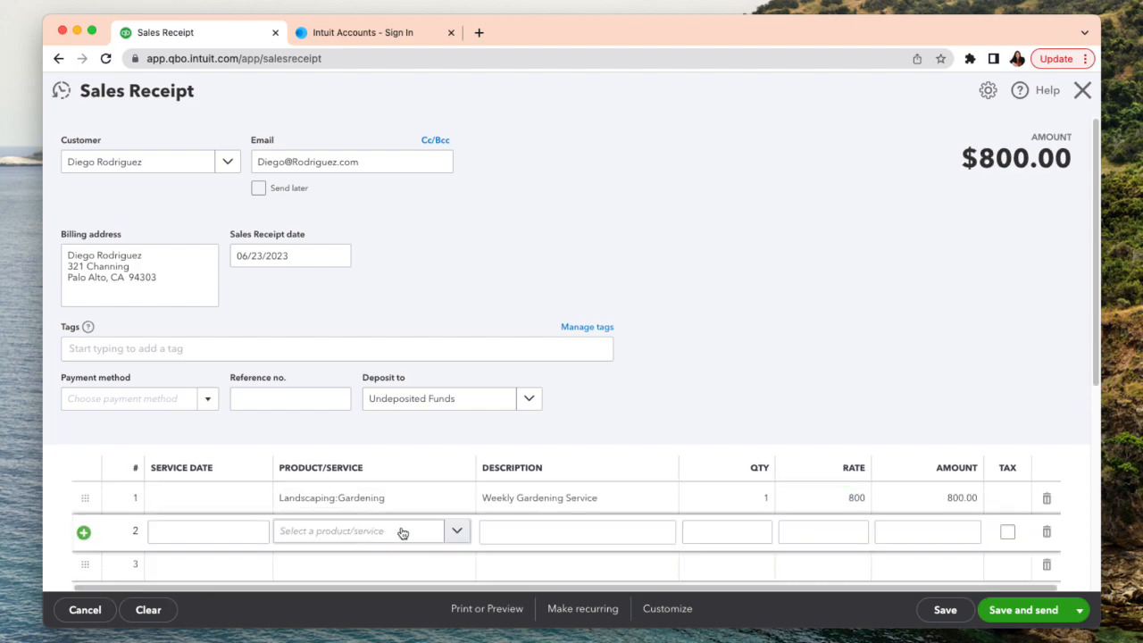
pyautogui.click(453, 531)
pyautogui.scroll(-5, 538, 496)
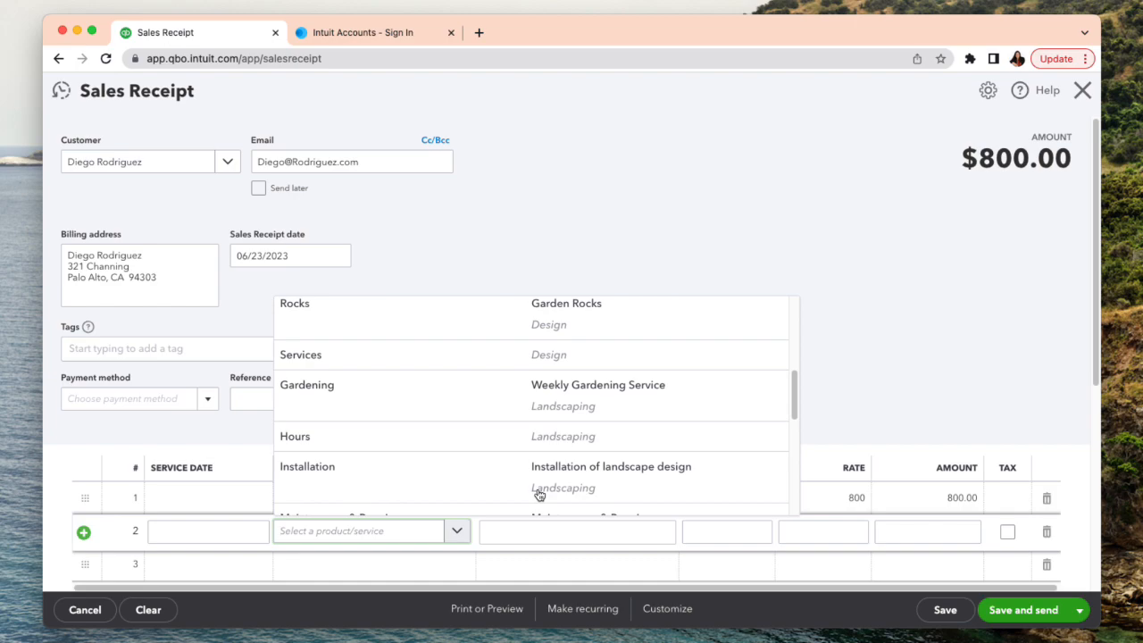
pyautogui.click(538, 472)
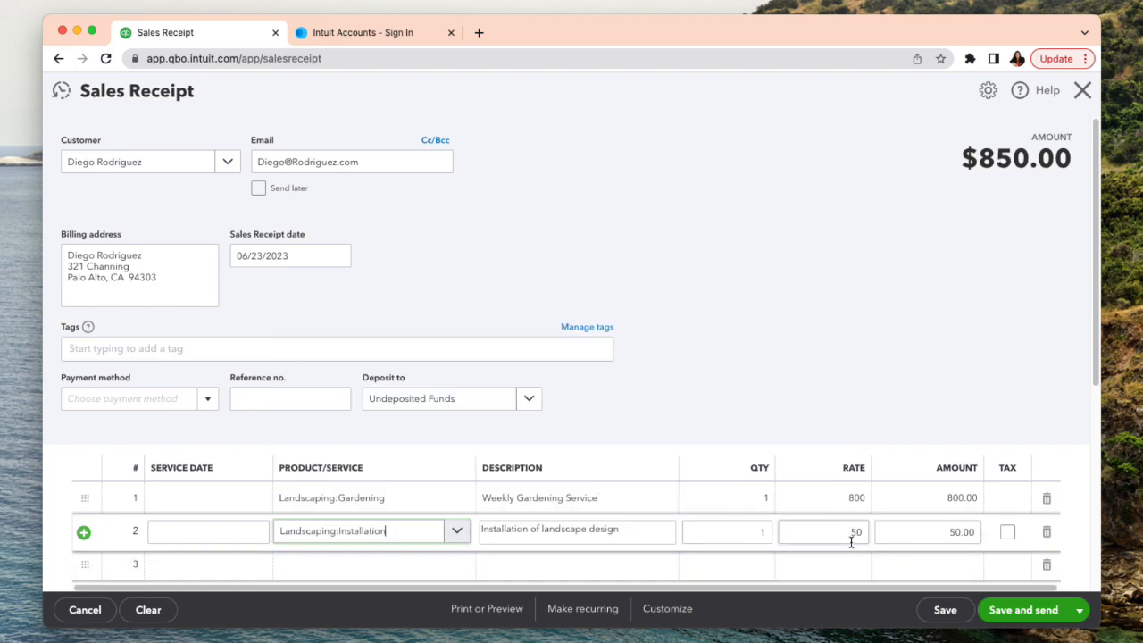
pyautogui.click(763, 532)
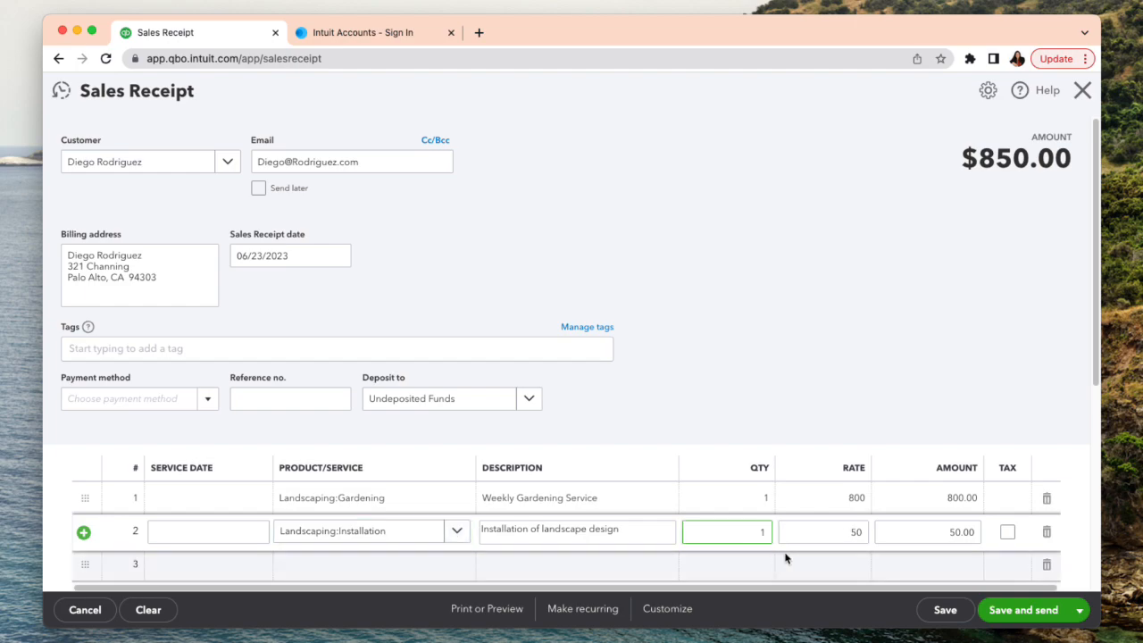
pyautogui.click(769, 532)
pyautogui.write('5')
pyautogui.click(581, 565)
# - Check the sales receipt's line items and totals, and save the receipt
pyautogui.scroll(-3, 842, 561)
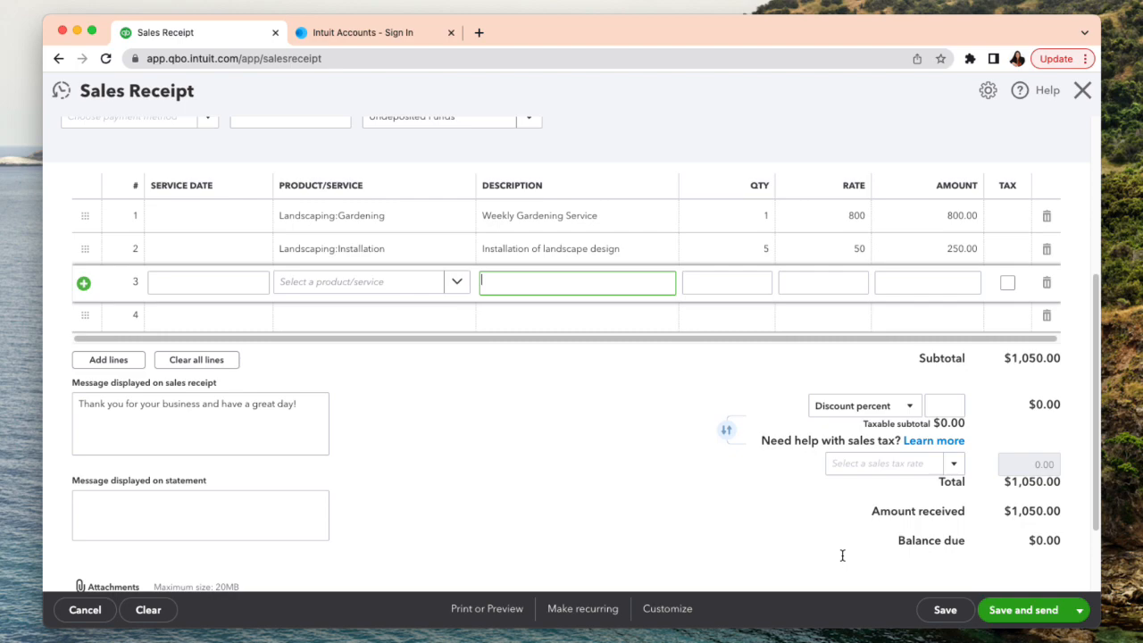
pyautogui.scroll(3, 842, 561)
pyautogui.scroll(1, 843, 560)
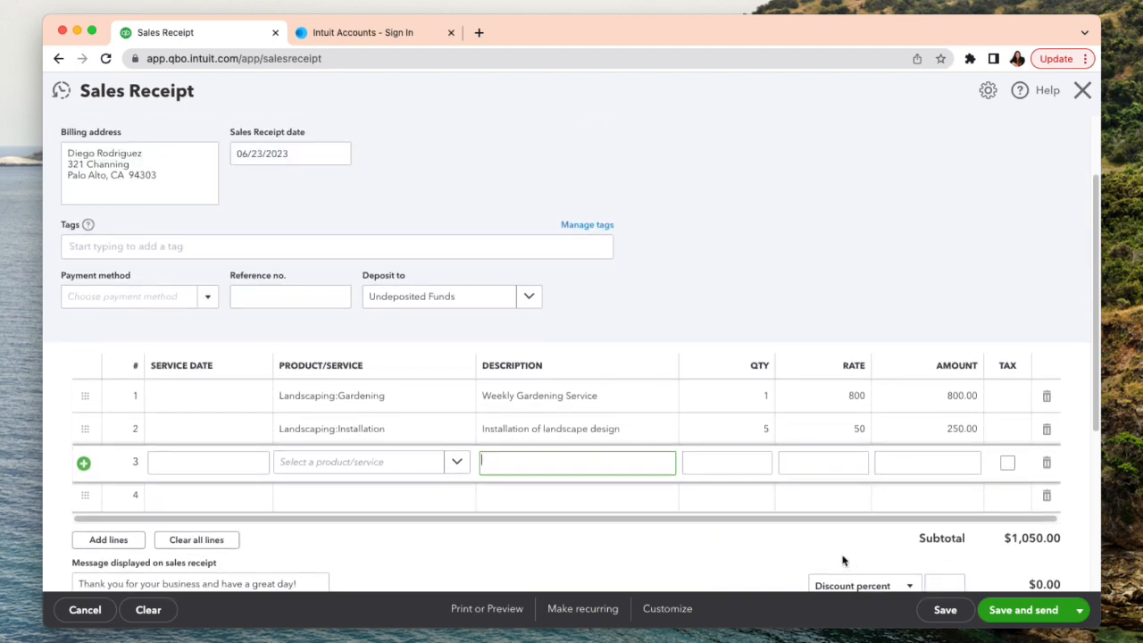
pyautogui.scroll(2, 842, 561)
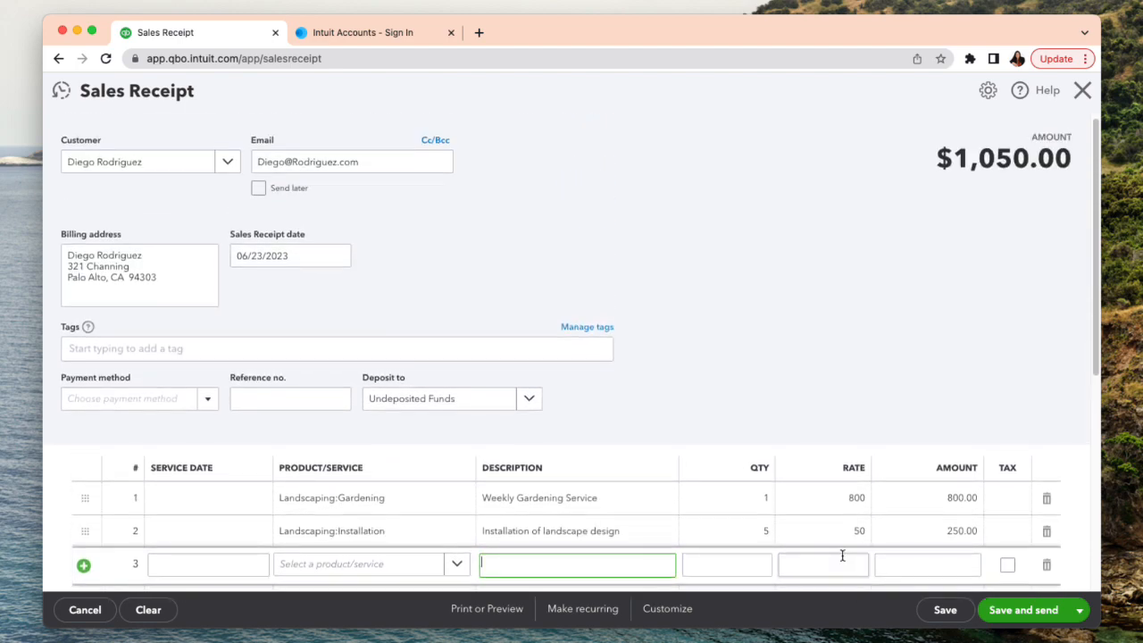
pyautogui.click(952, 617)
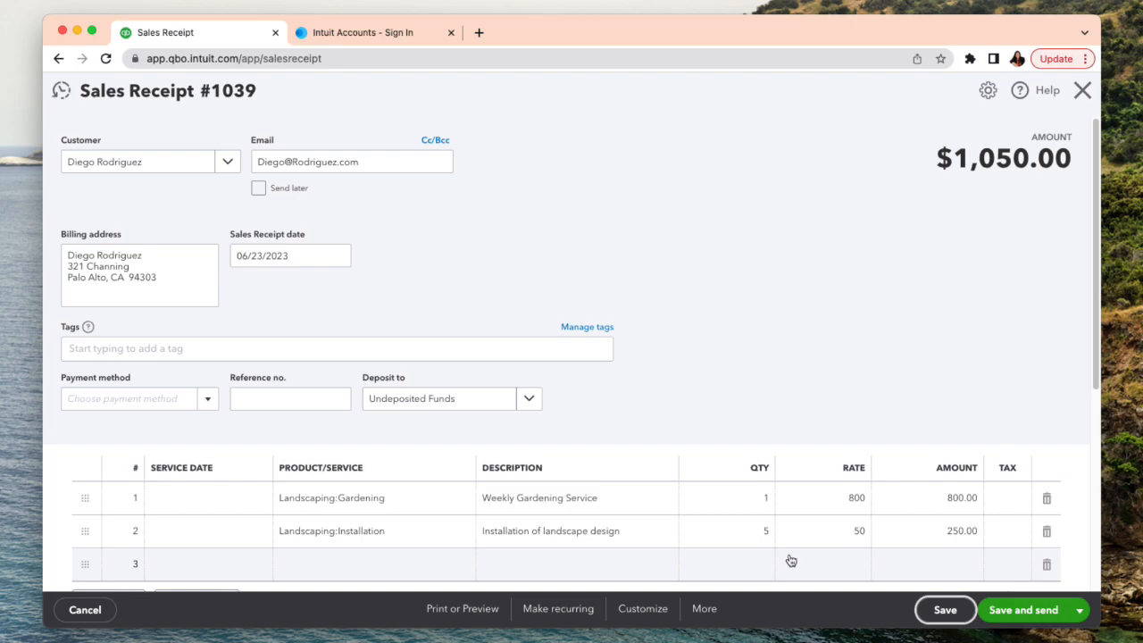
# - Tag the sales receipt with the Sales Staff tag of the salesperson called "The best Sales Woman", save the receipt and close it
pyautogui.scroll(-1, 793, 557)
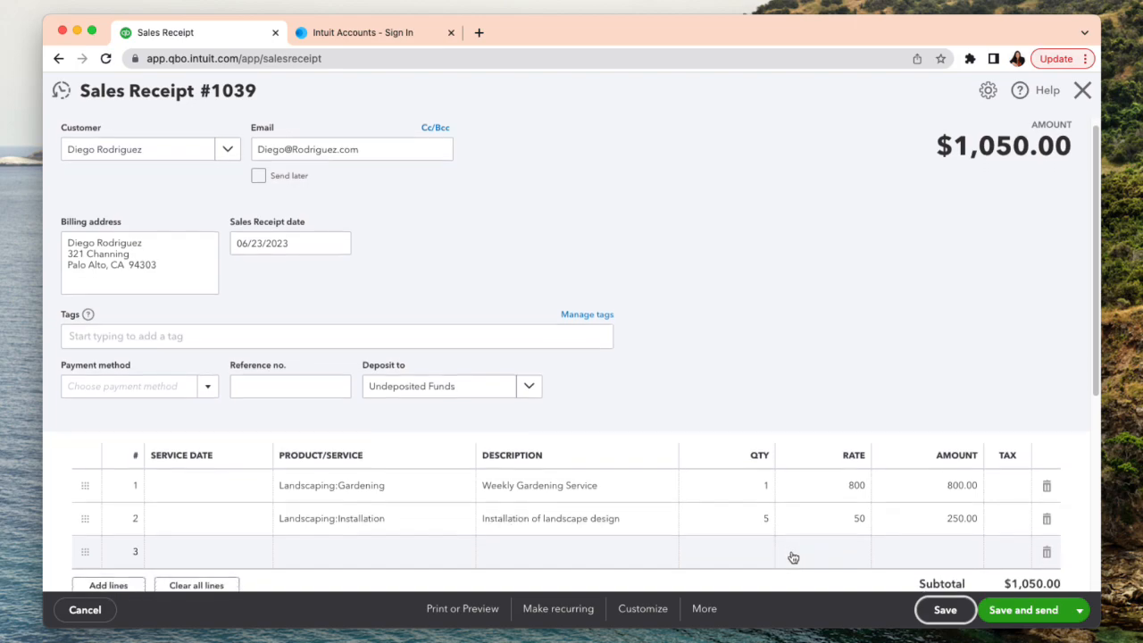
pyautogui.scroll(-1, 790, 549)
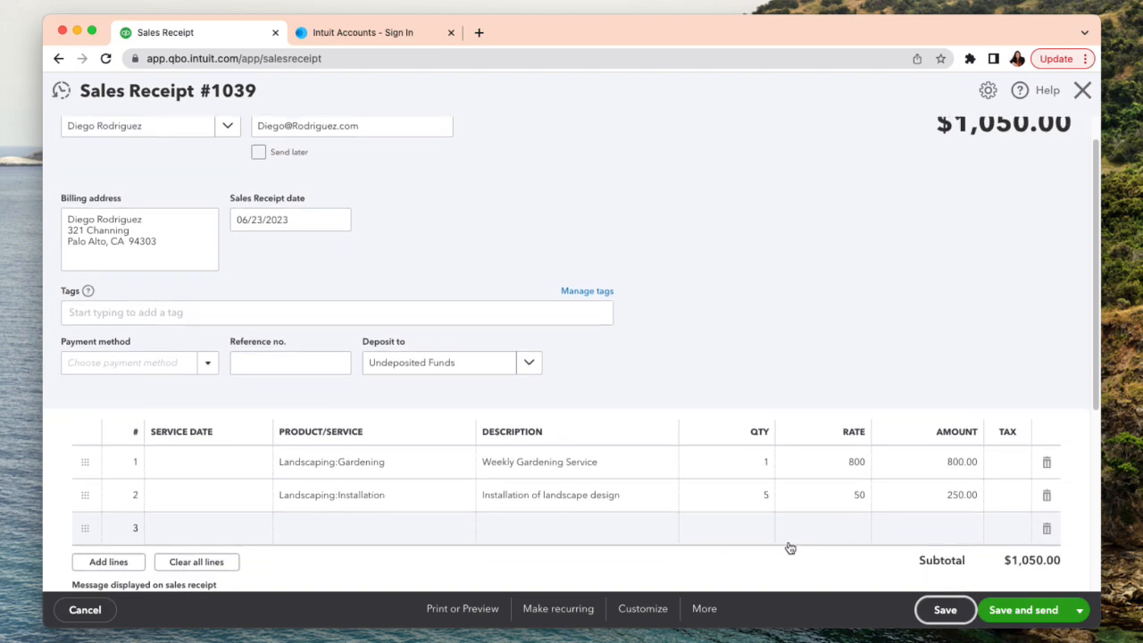
pyautogui.click(264, 312)
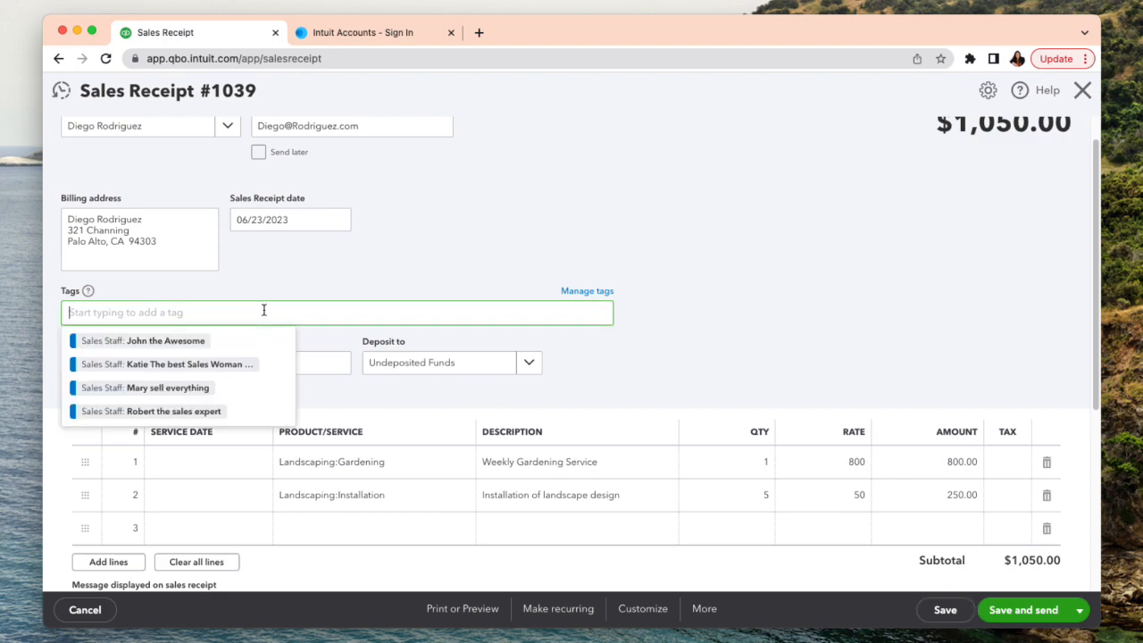
pyautogui.click(200, 374)
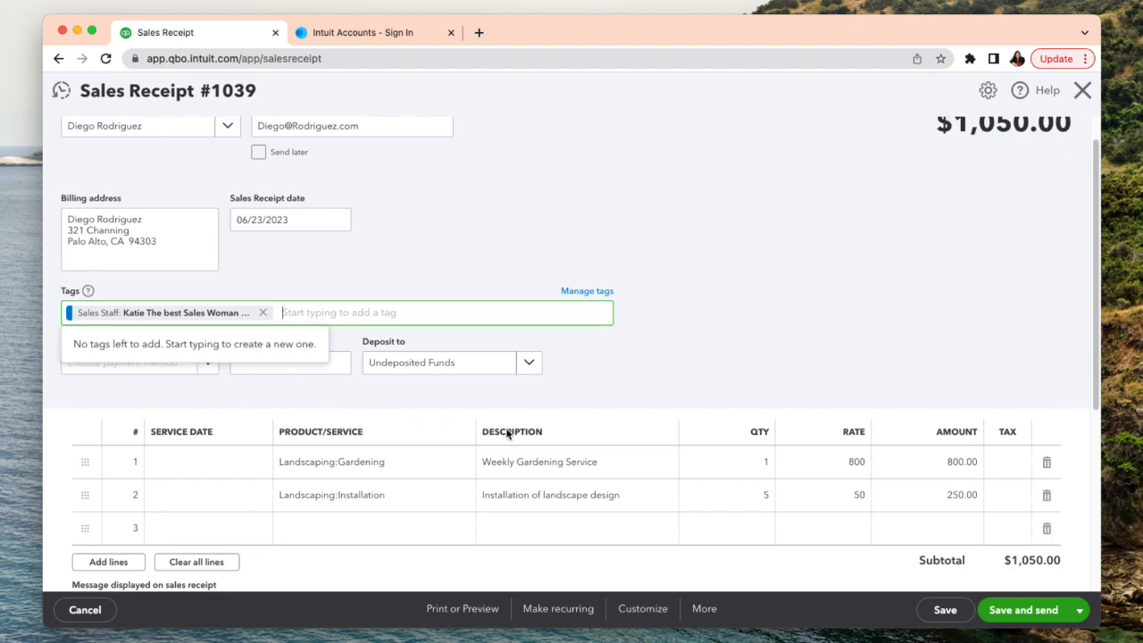
pyautogui.click(945, 610)
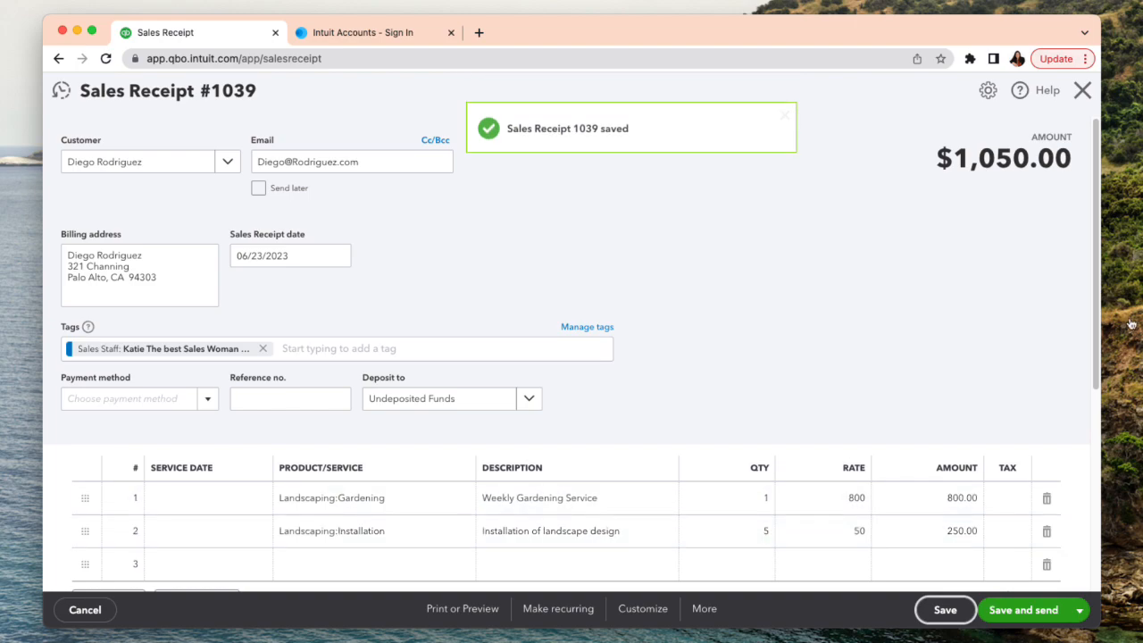
pyautogui.click(1082, 90)
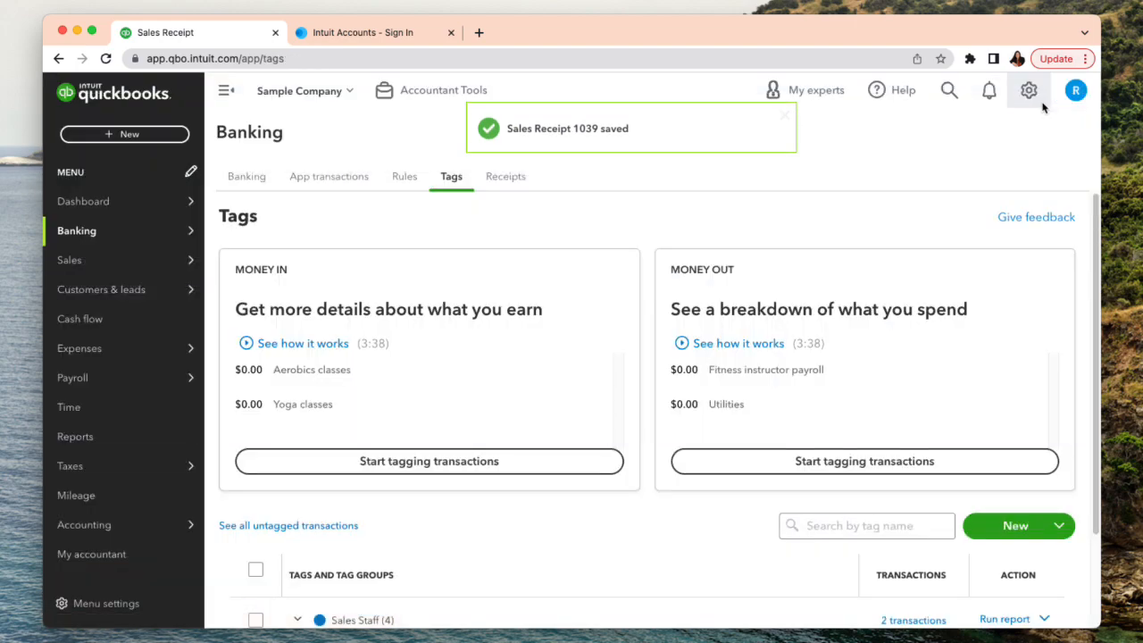
# - Start a new invoice for the customer Dukes Basketball Camp
pyautogui.click(113, 136)
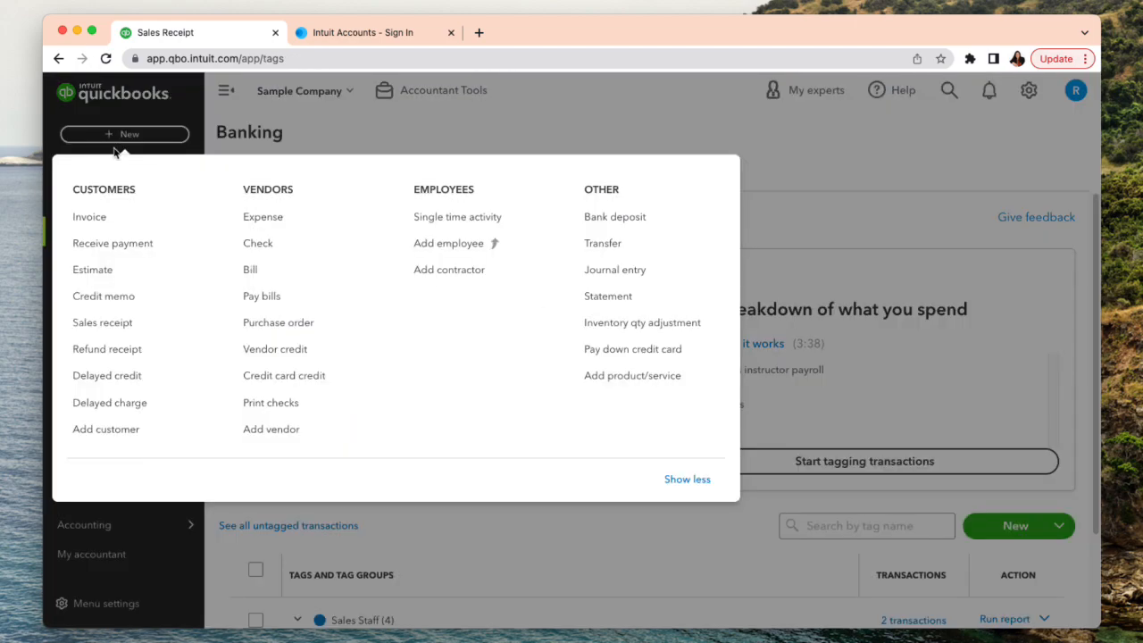
pyautogui.click(121, 222)
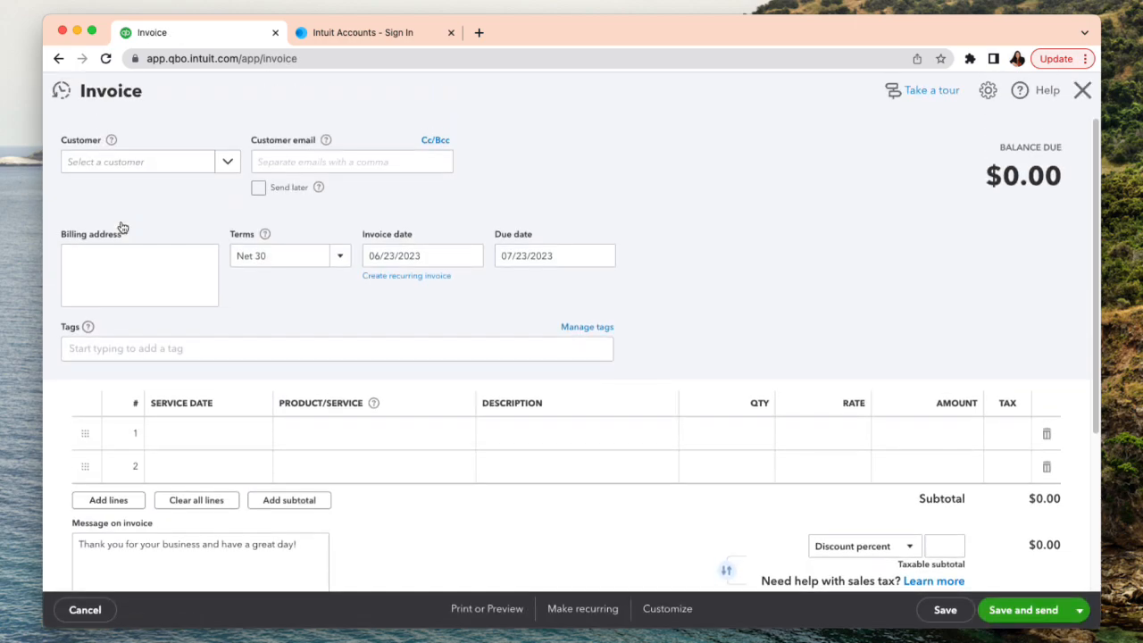
pyautogui.click(166, 161)
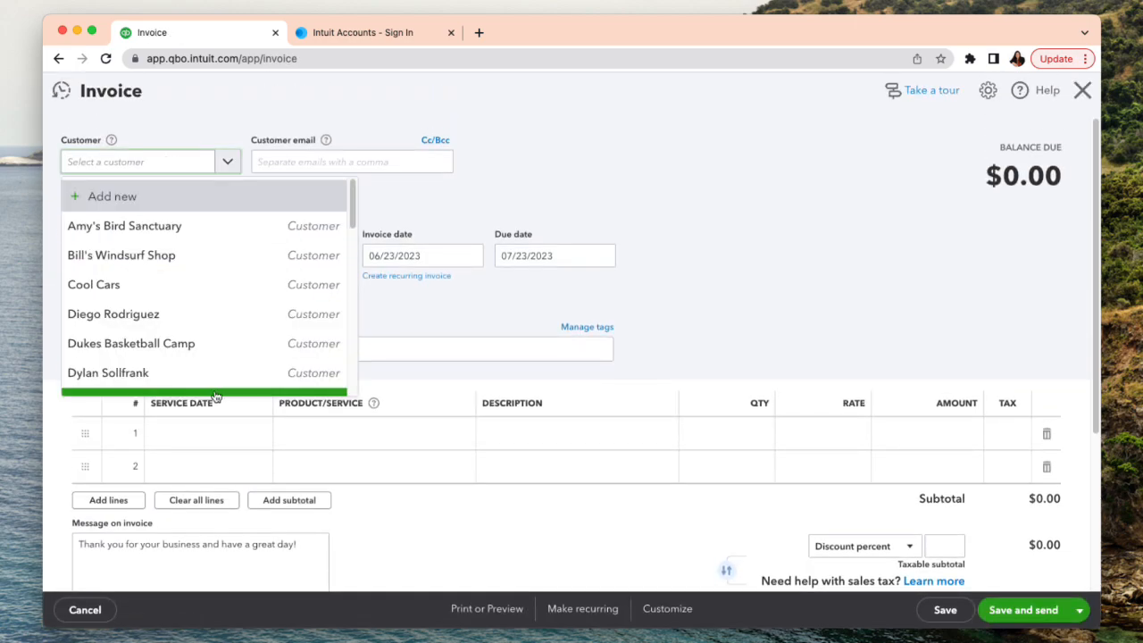
pyautogui.click(165, 345)
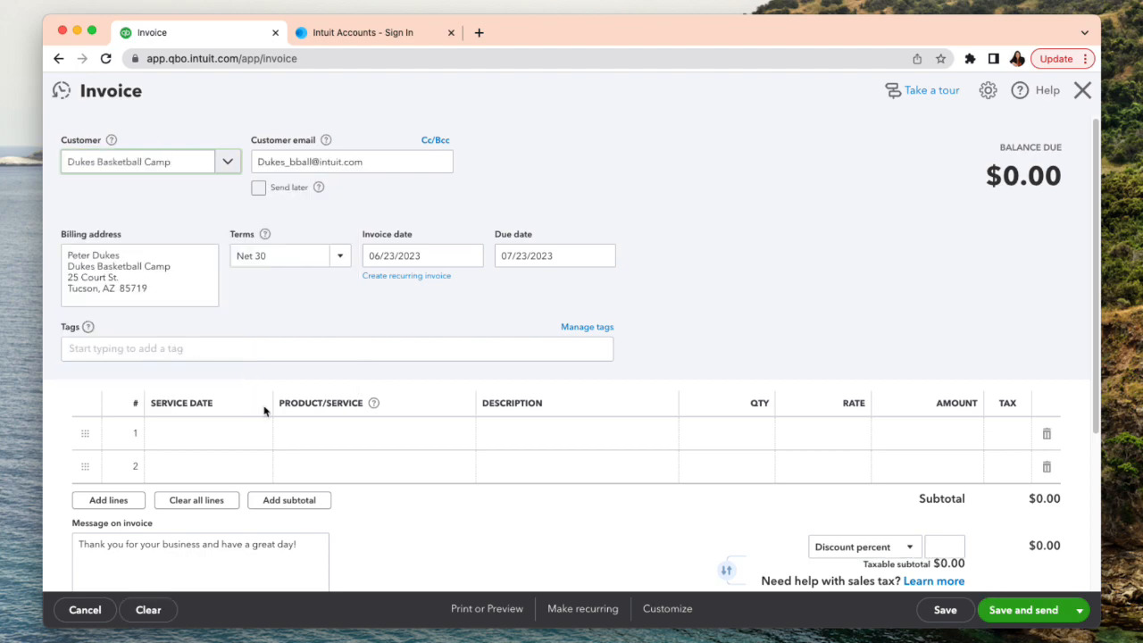
# - Add the Pump product from Design > Fountains as the first invoice line with a quantity of 5
pyautogui.click(335, 438)
pyautogui.click(451, 436)
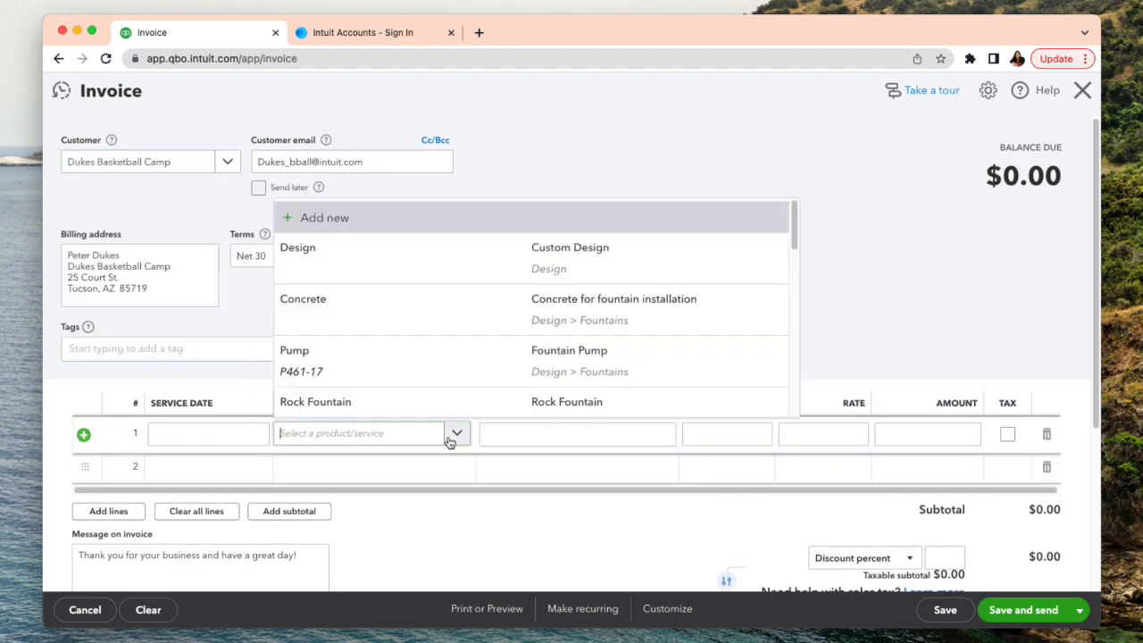
pyautogui.scroll(-3, 438, 387)
pyautogui.scroll(3, 438, 390)
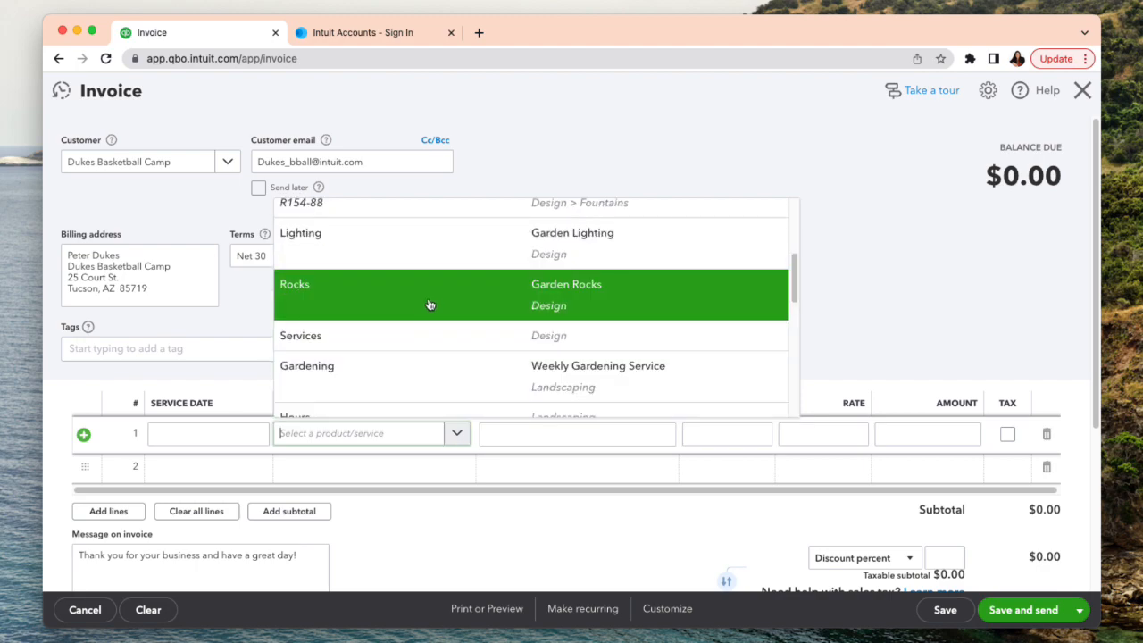
pyautogui.scroll(5, 425, 308)
pyautogui.click(408, 333)
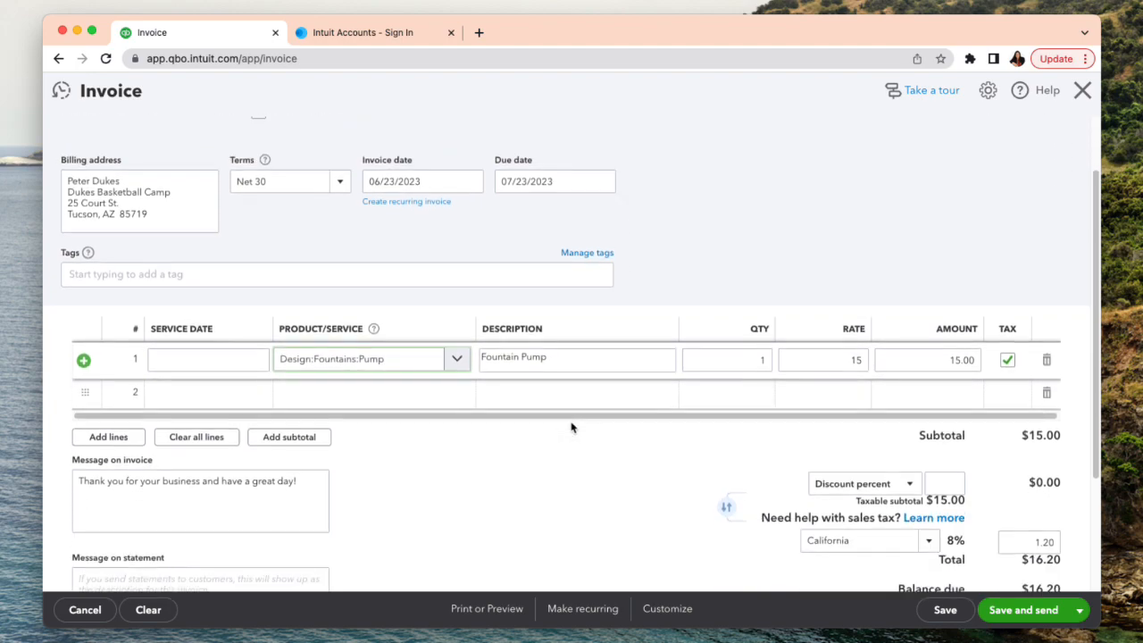
pyautogui.scroll(-2, 568, 429)
pyautogui.click(814, 360)
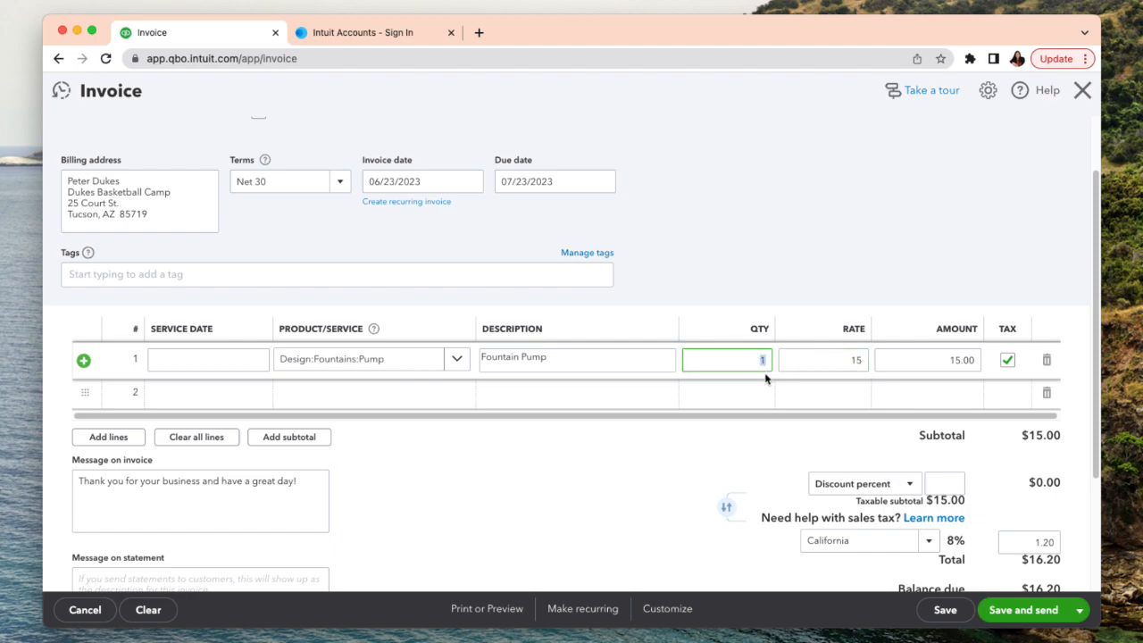
# - Add the Installation service from Landscaping as the second invoice line with a quantity of 5
pyautogui.click(306, 402)
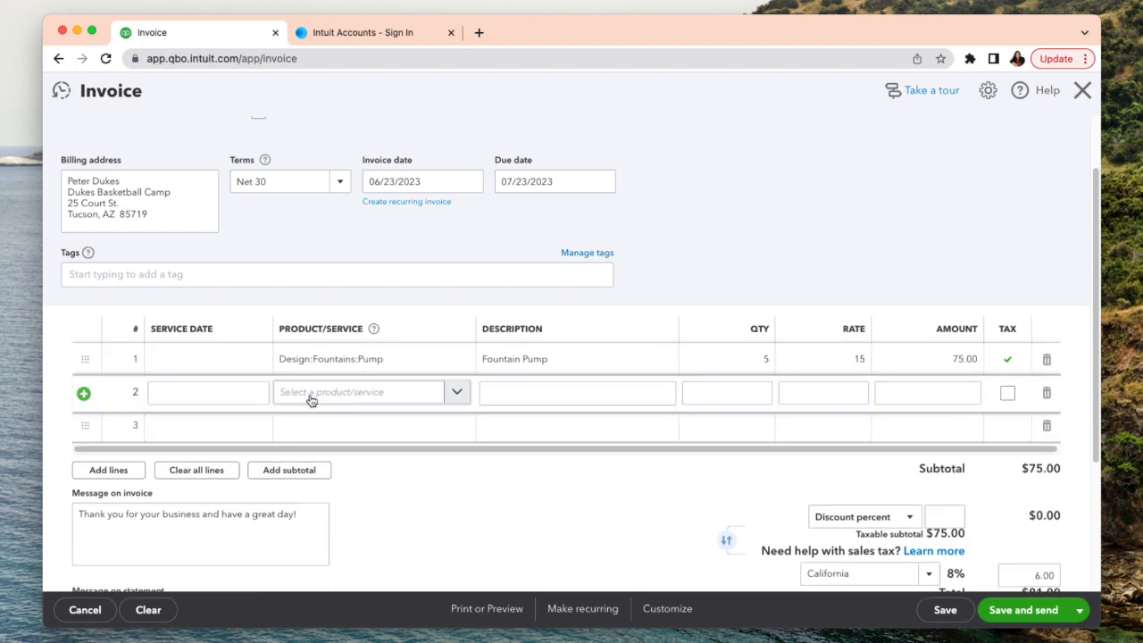
pyautogui.click(455, 396)
pyautogui.scroll(-5, 492, 350)
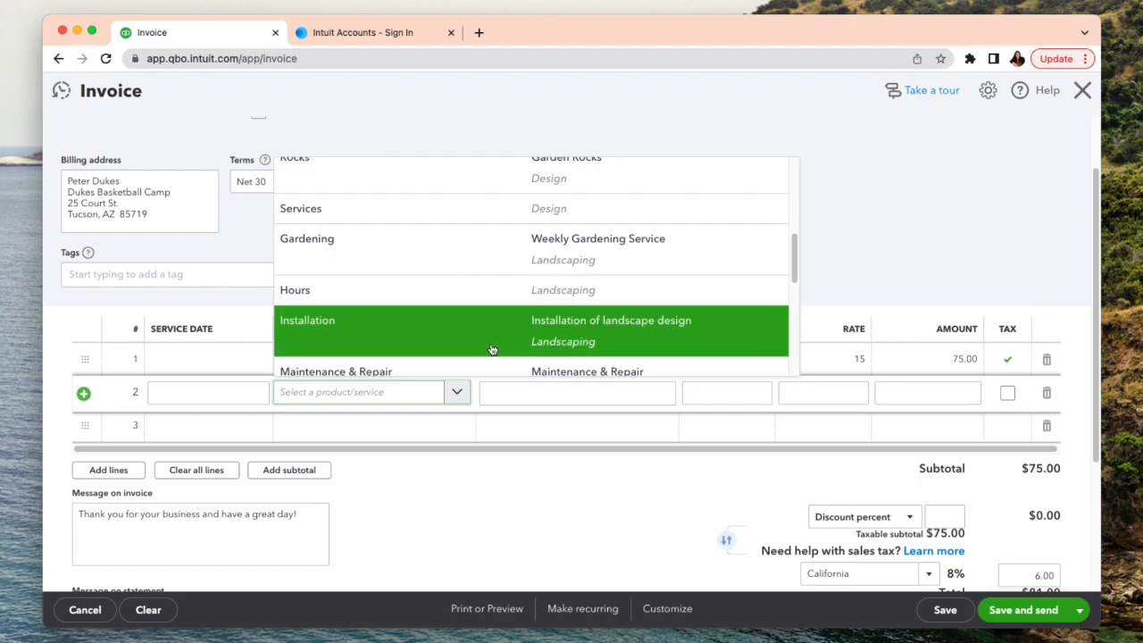
pyautogui.scroll(-1, 495, 348)
pyautogui.click(537, 248)
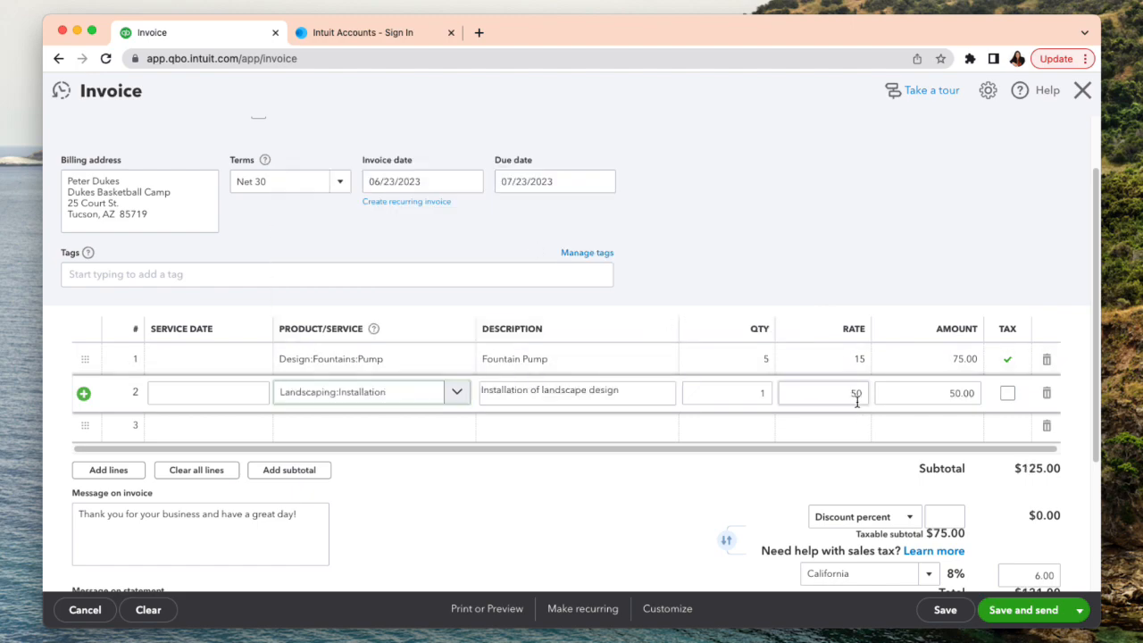
pyautogui.click(749, 391)
pyautogui.write('5')
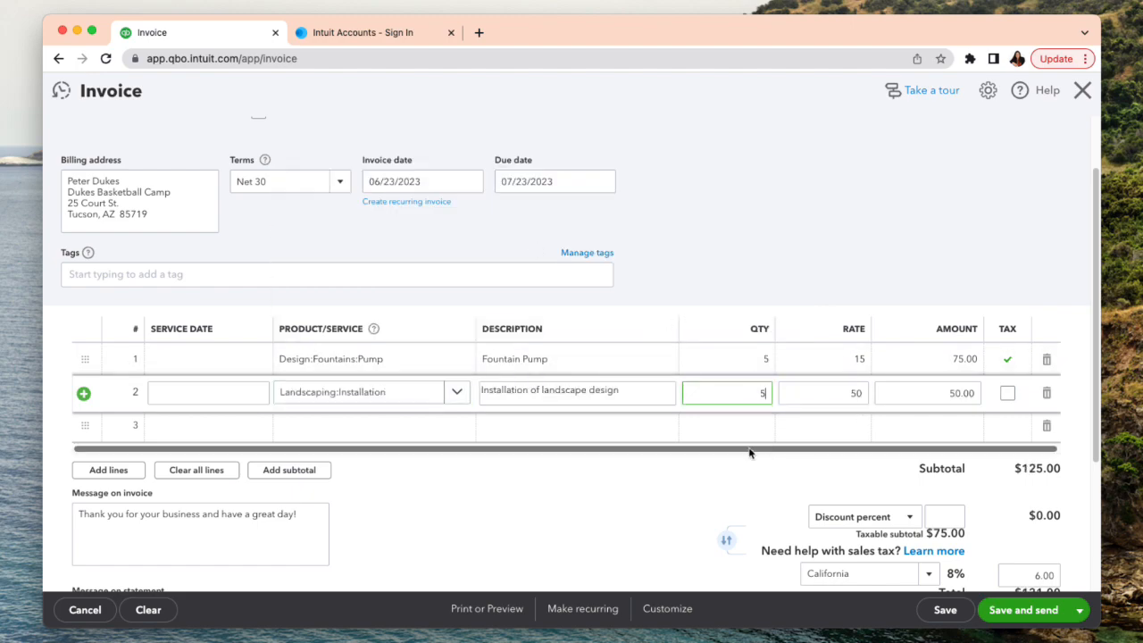
# - Add the Maintenance & Repair service from Landscaping as the third invoice line with a rate of 800
pyautogui.click(295, 426)
pyautogui.click(455, 430)
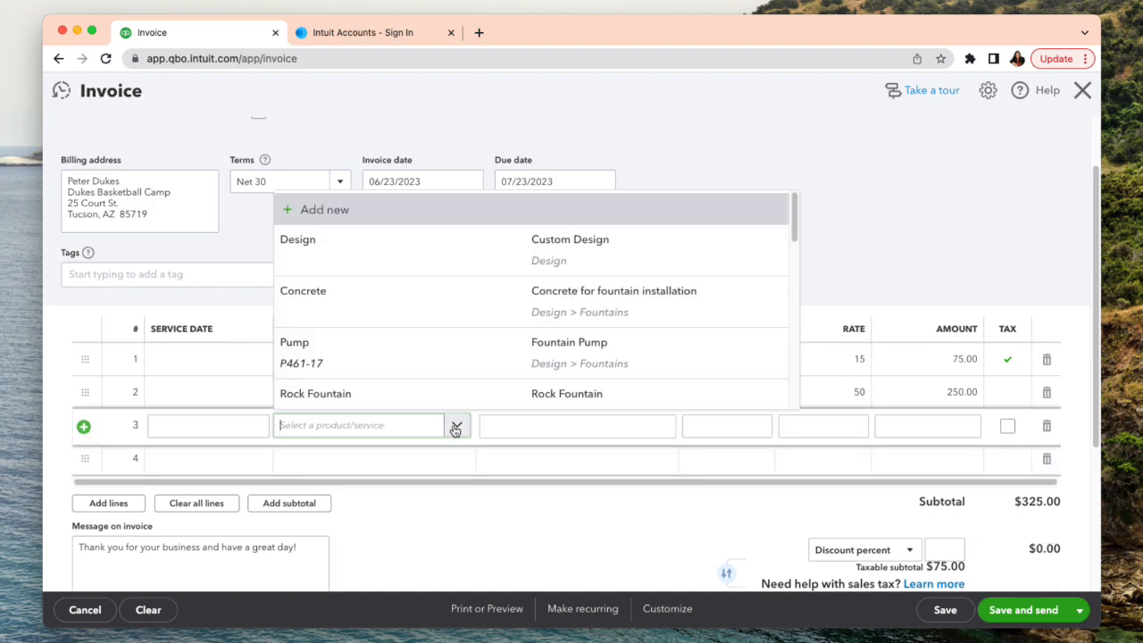
pyautogui.scroll(-4, 454, 329)
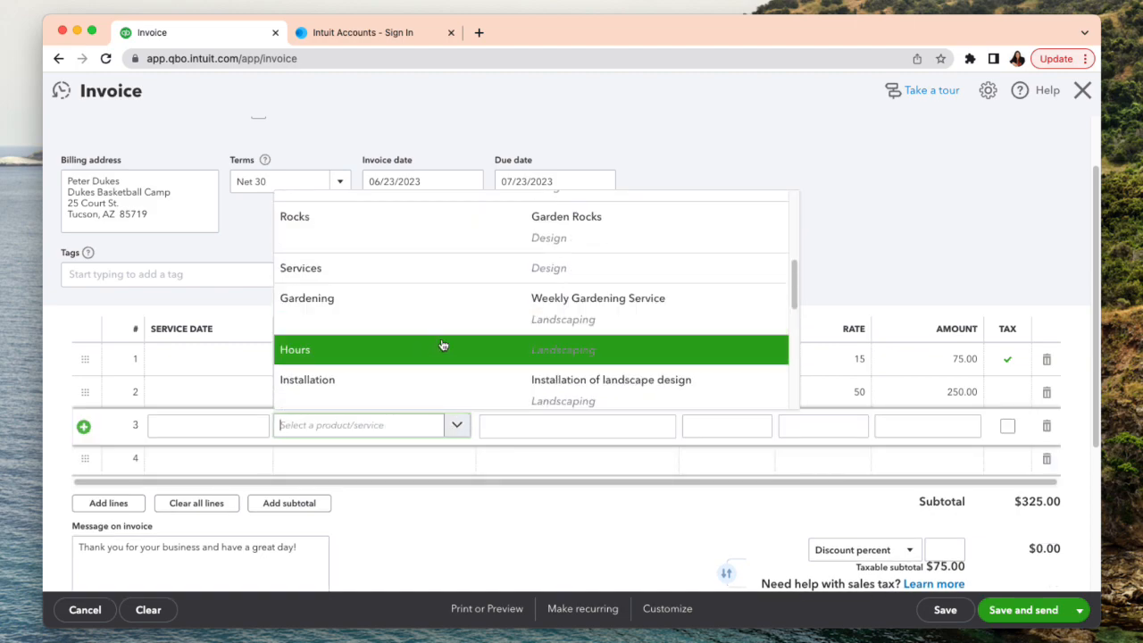
pyautogui.scroll(-2, 489, 366)
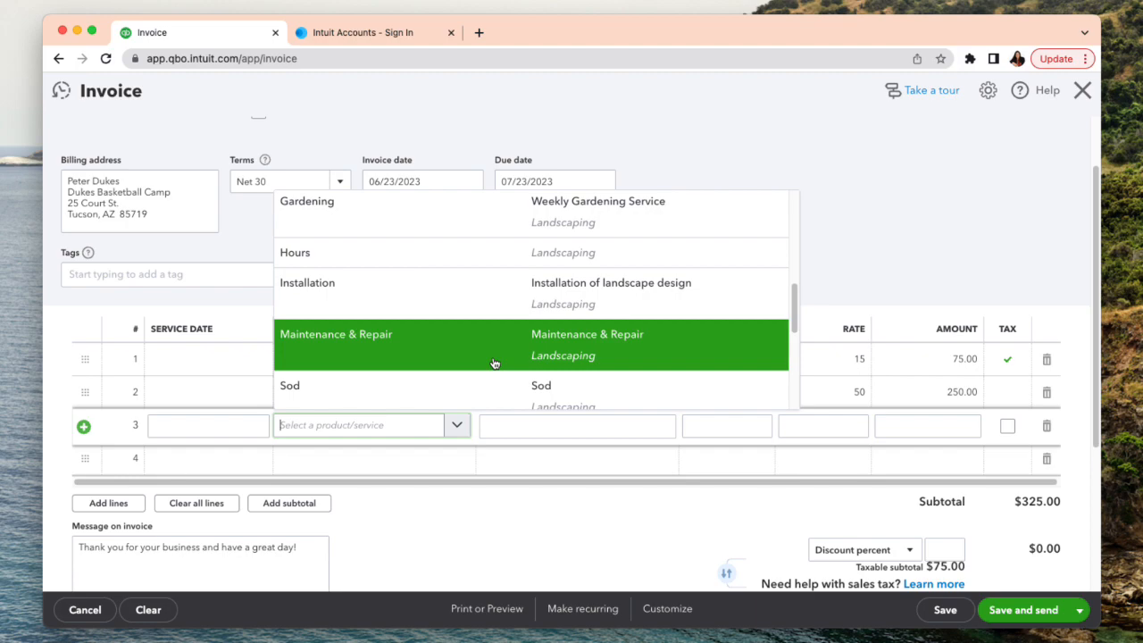
pyautogui.click(497, 357)
pyautogui.click(812, 428)
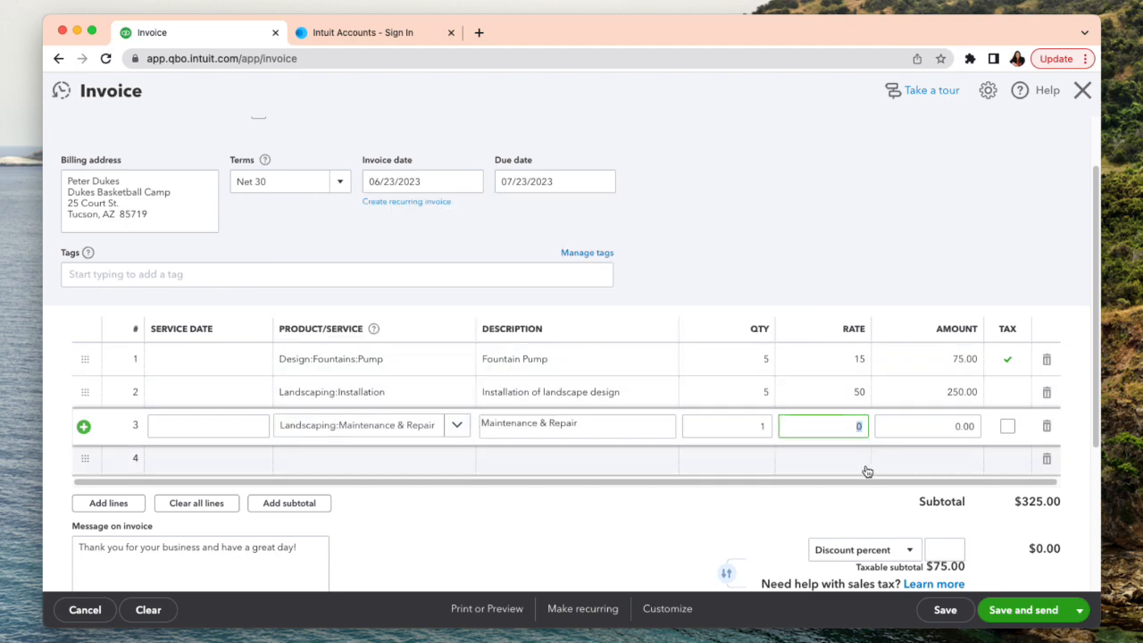
pyautogui.click(360, 460)
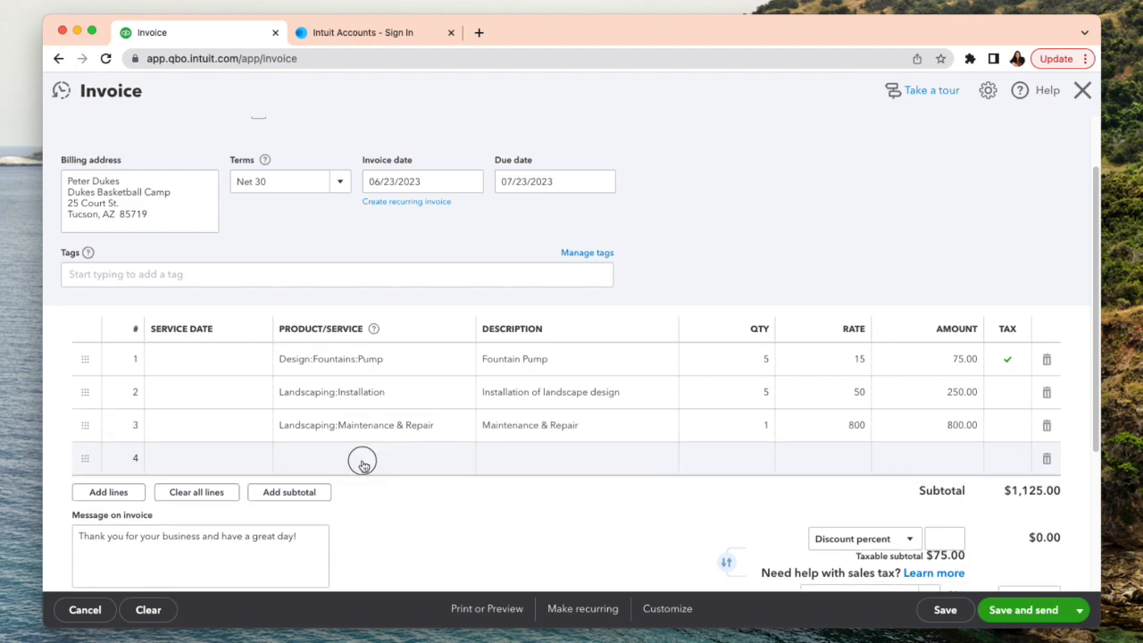
# - Tag the invoice with the Sales Staff tag of the salesperson called "sell everything", save the invoice and close it
pyautogui.scroll(2, 562, 509)
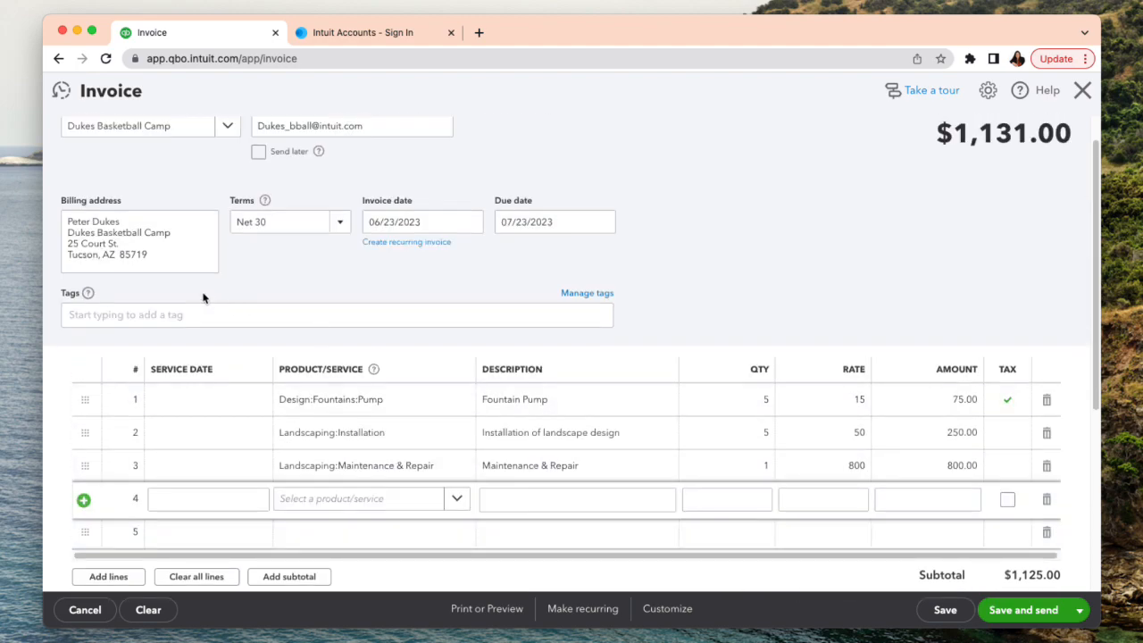
pyautogui.click(147, 314)
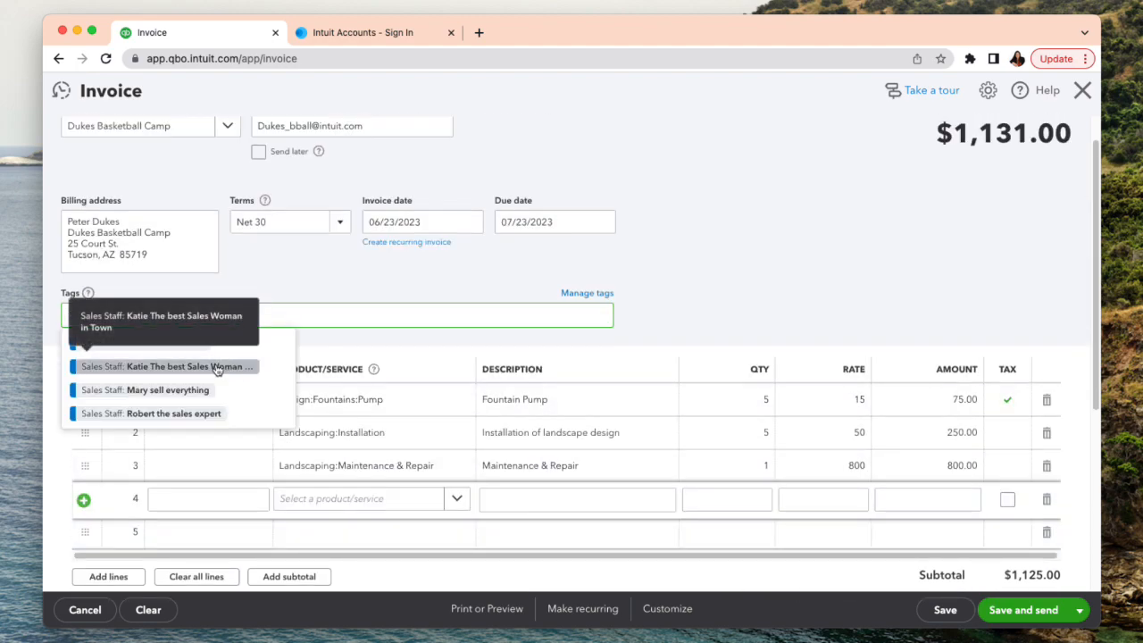
pyautogui.click(168, 390)
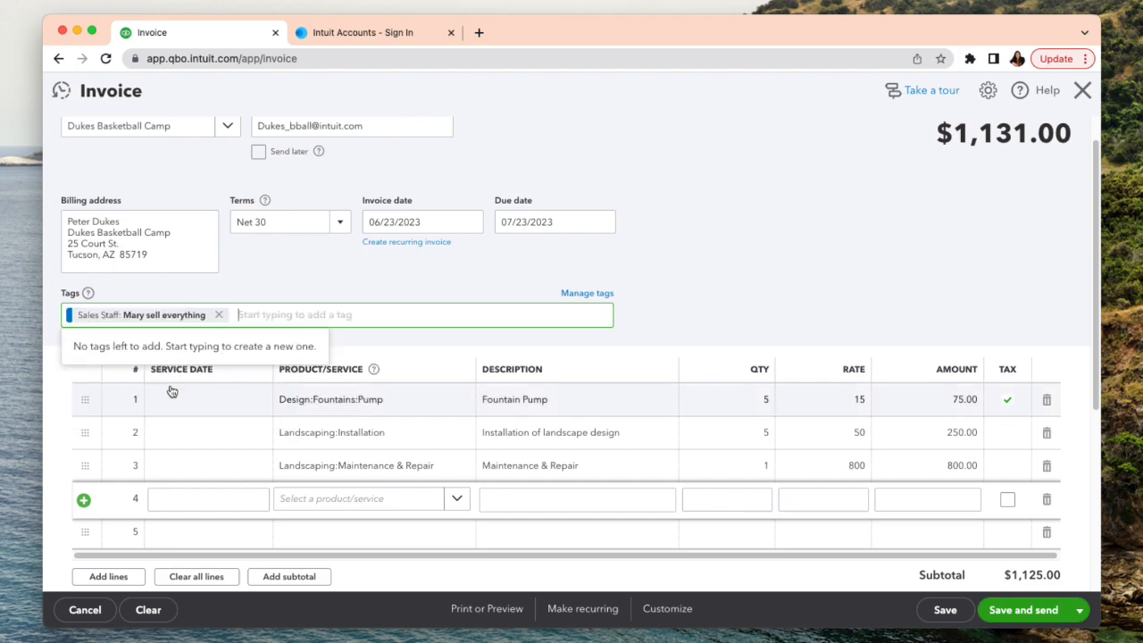
pyautogui.click(768, 319)
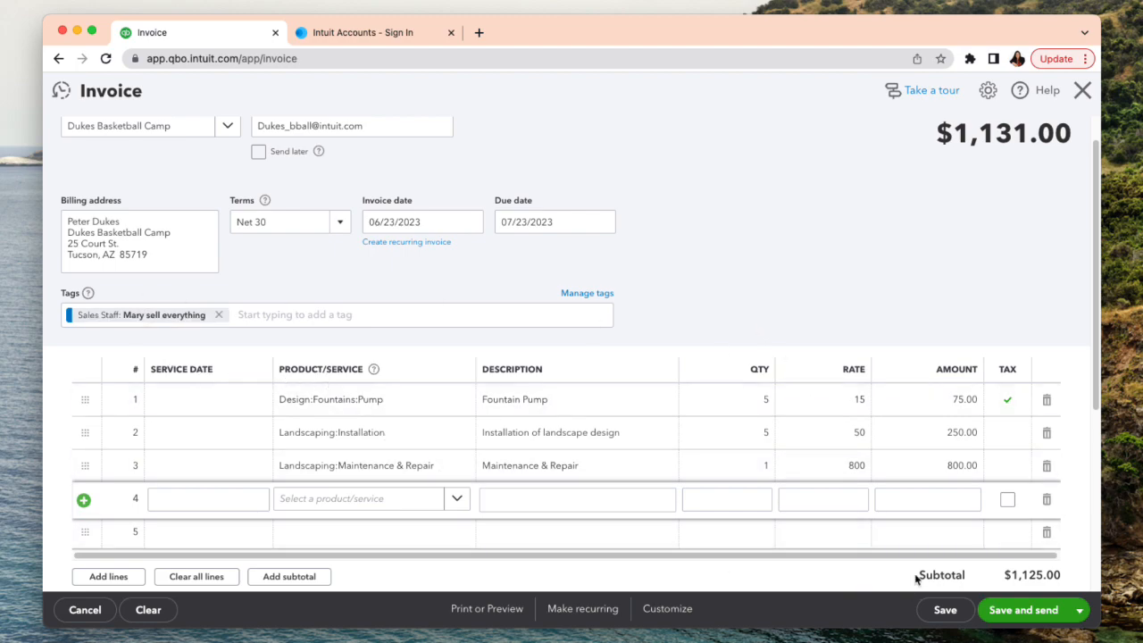
pyautogui.click(957, 616)
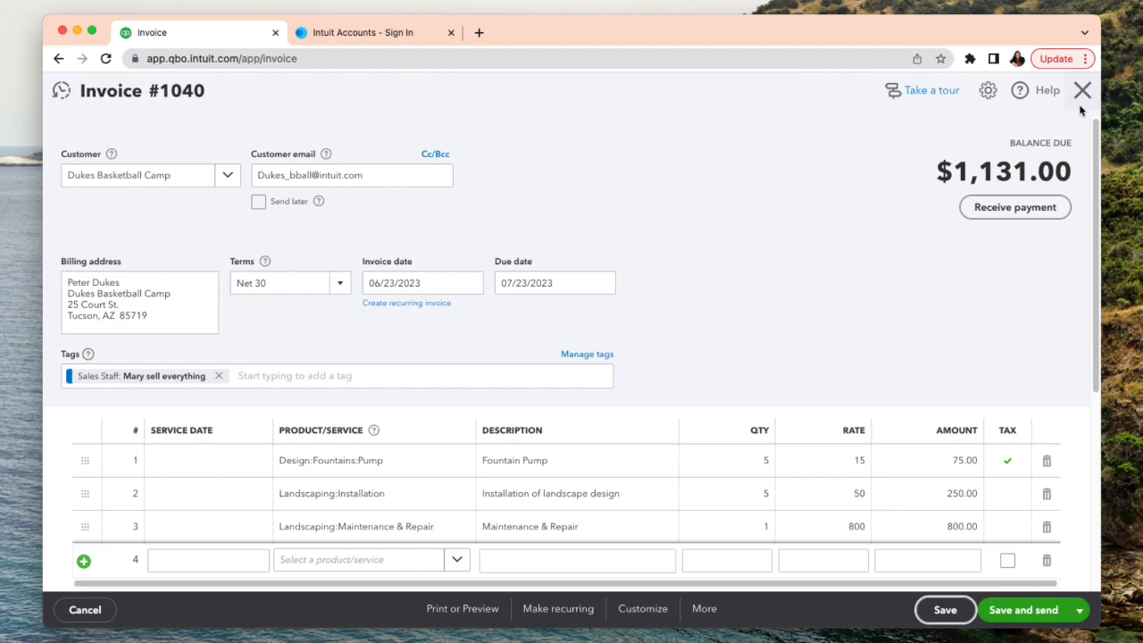
pyautogui.click(1082, 91)
# - Start a new sales receipt for the customer listed directly after Dukes Basketball Camp
pyautogui.click(124, 134)
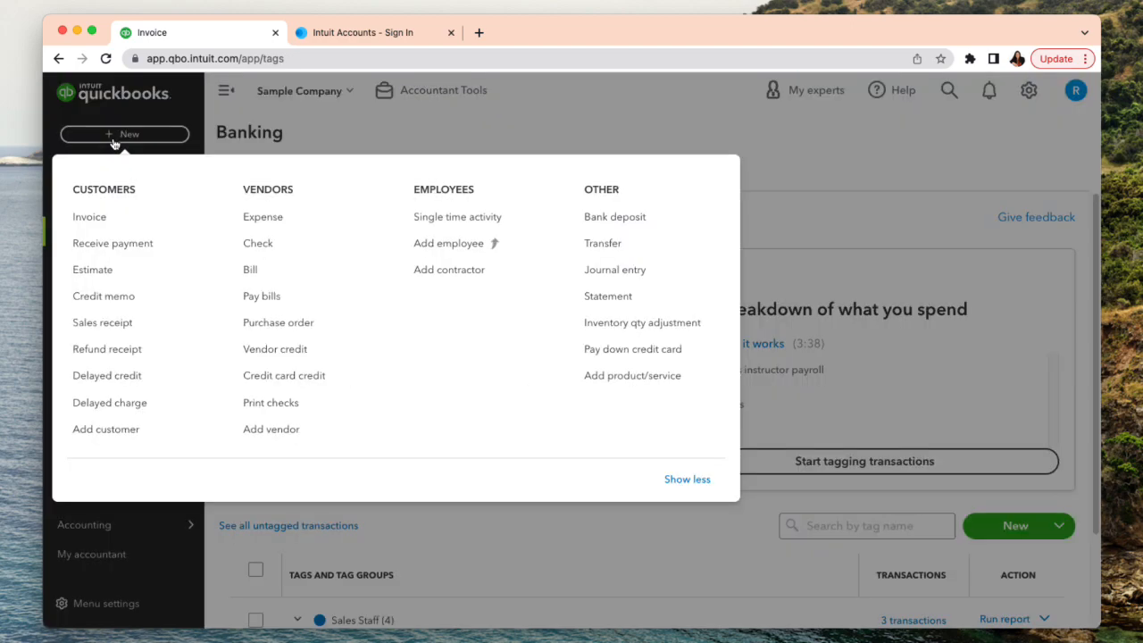
pyautogui.click(118, 325)
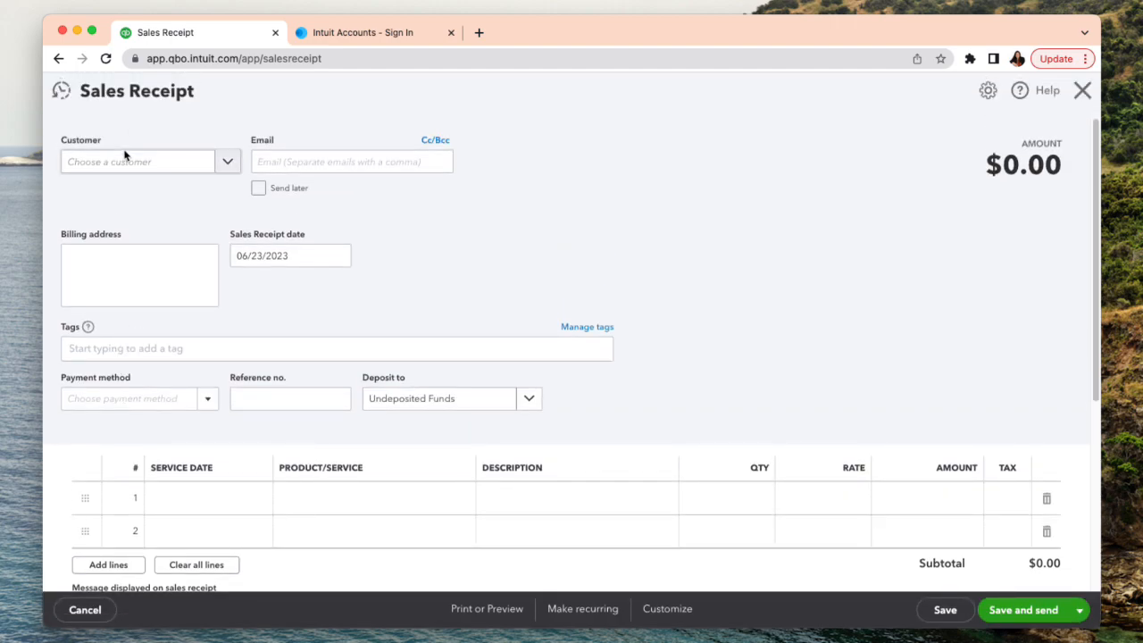
pyautogui.click(120, 168)
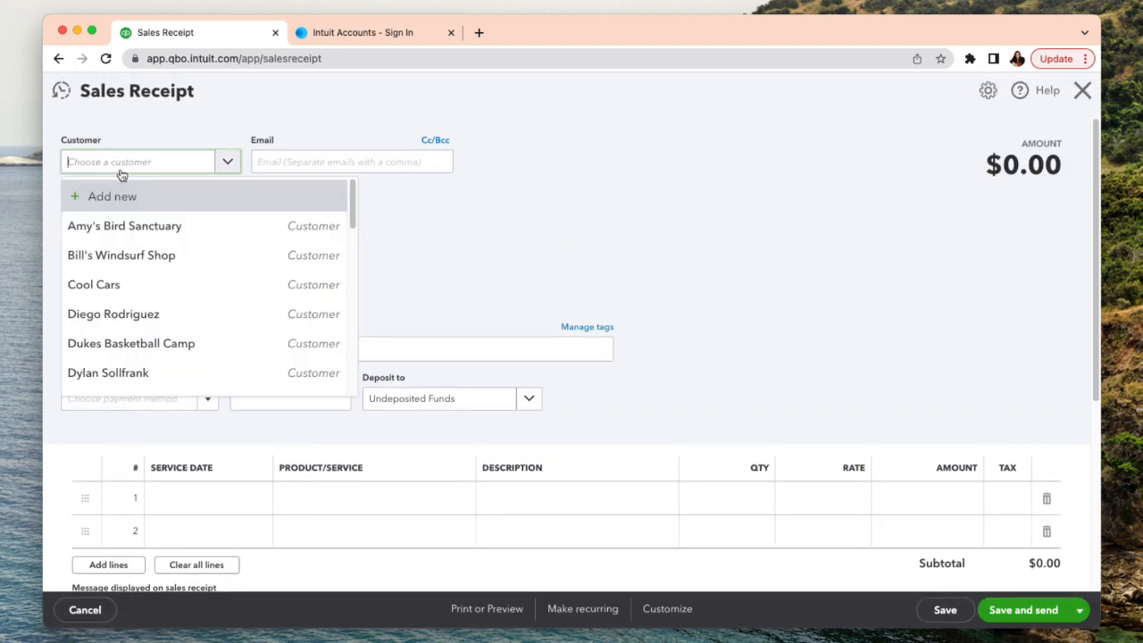
pyautogui.click(148, 371)
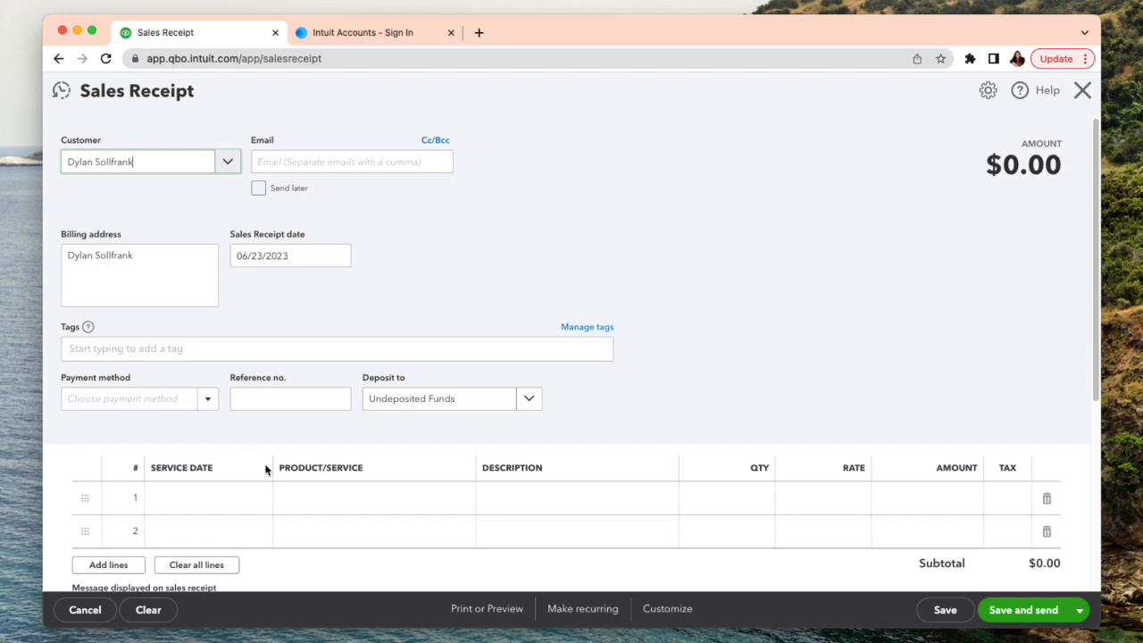
# - Add the Sprinkler Heads product from Landscaping > Sprinklers as the first sales receipt line with a quantity of 50
pyautogui.click(318, 504)
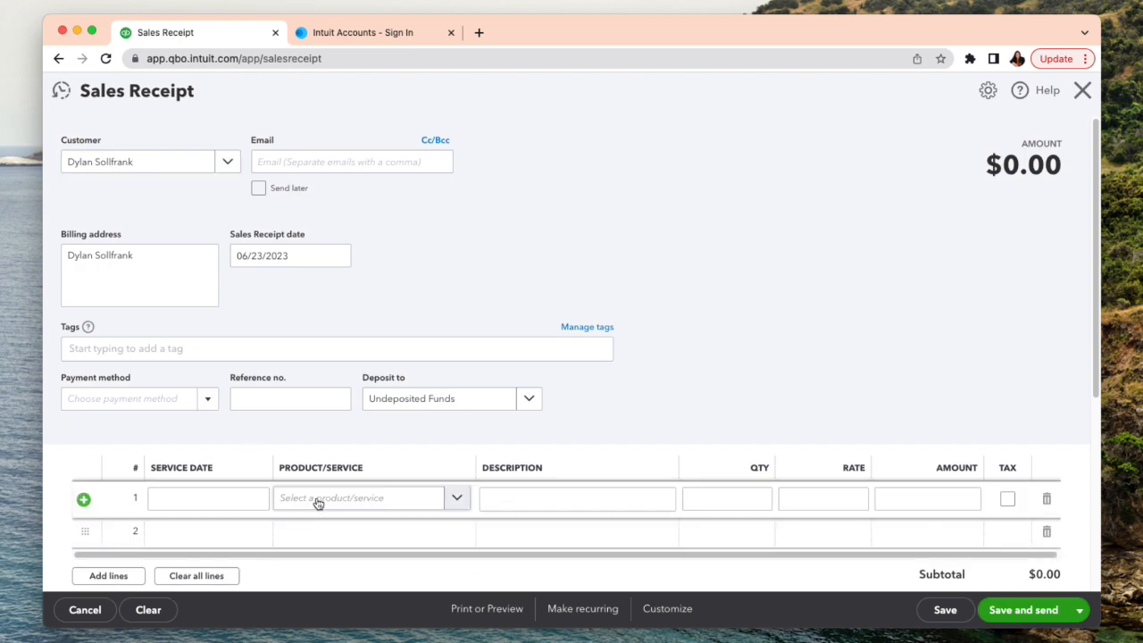
pyautogui.click(450, 503)
pyautogui.scroll(-3, 434, 474)
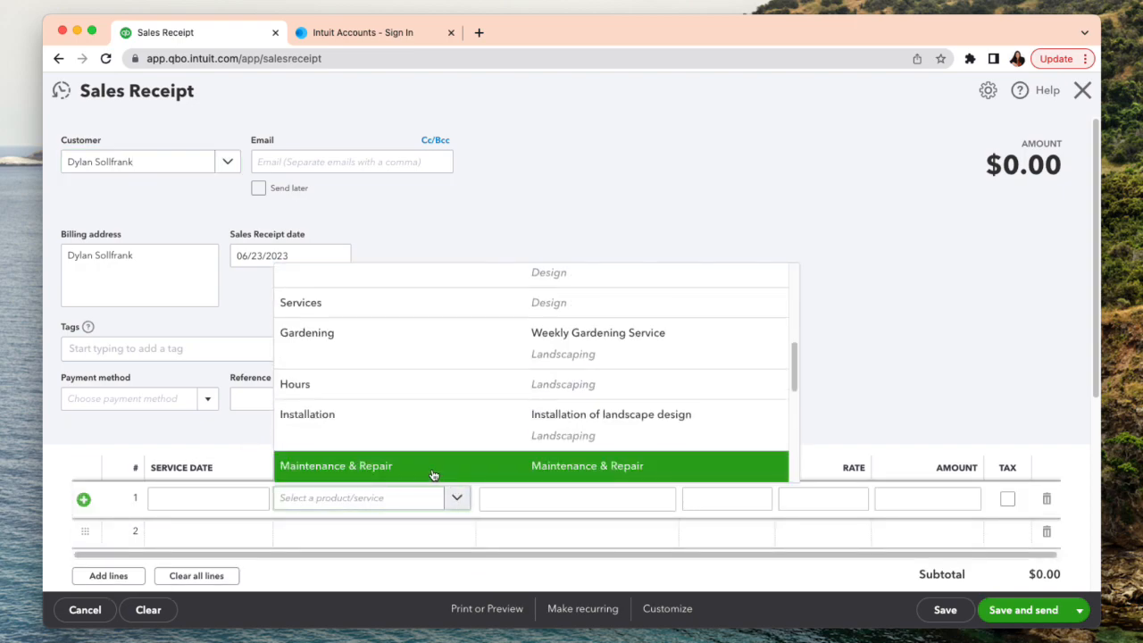
pyautogui.scroll(-5, 438, 471)
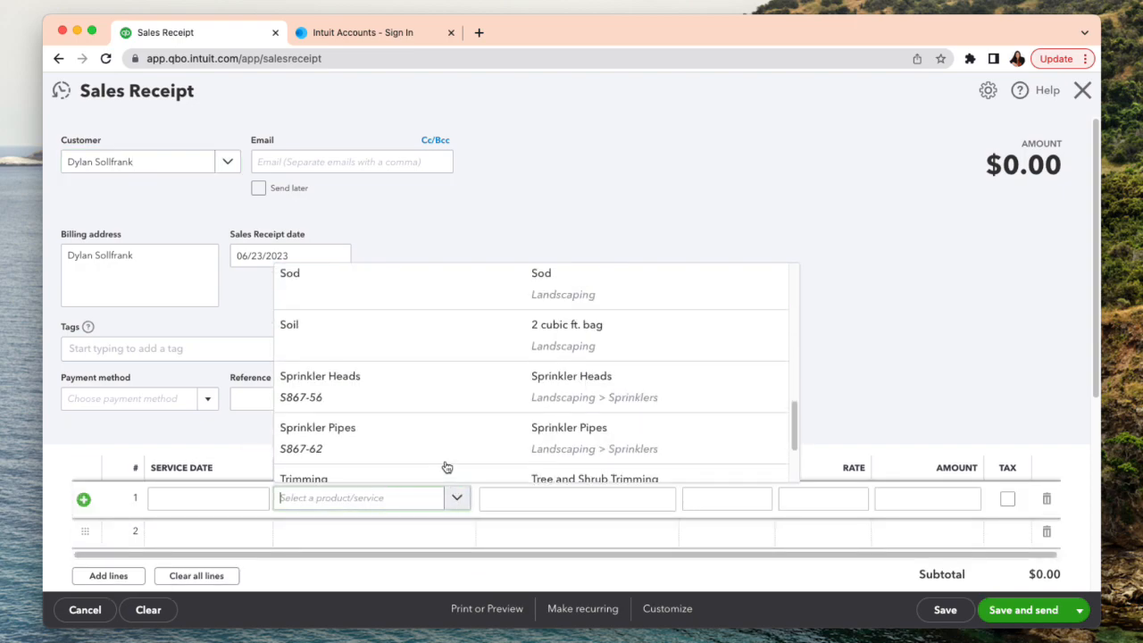
pyautogui.click(462, 392)
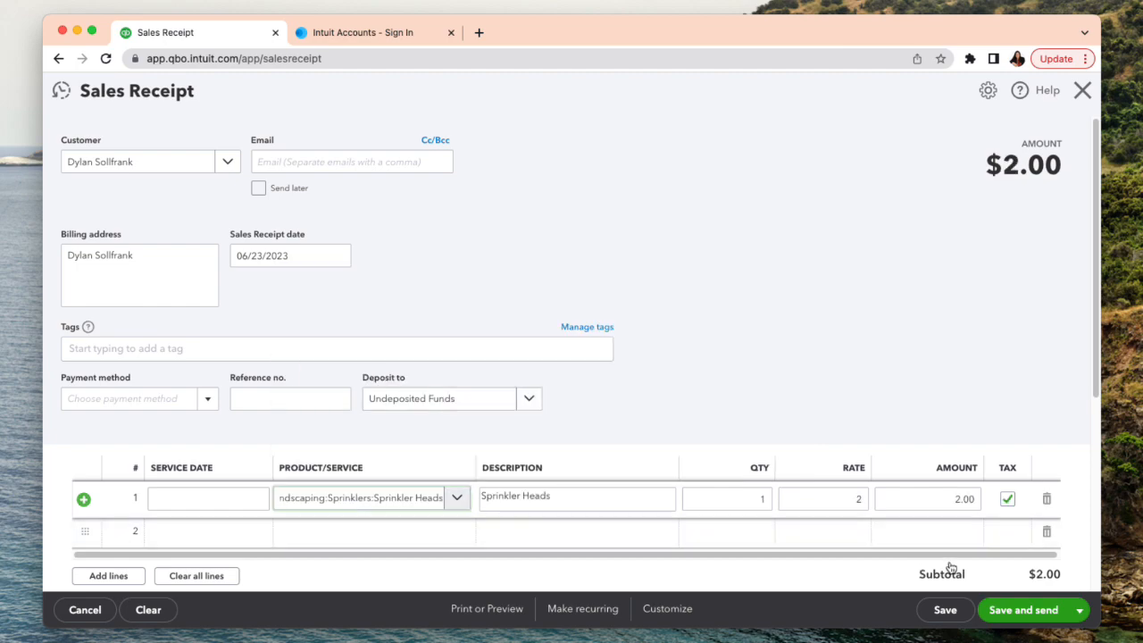
pyautogui.click(757, 497)
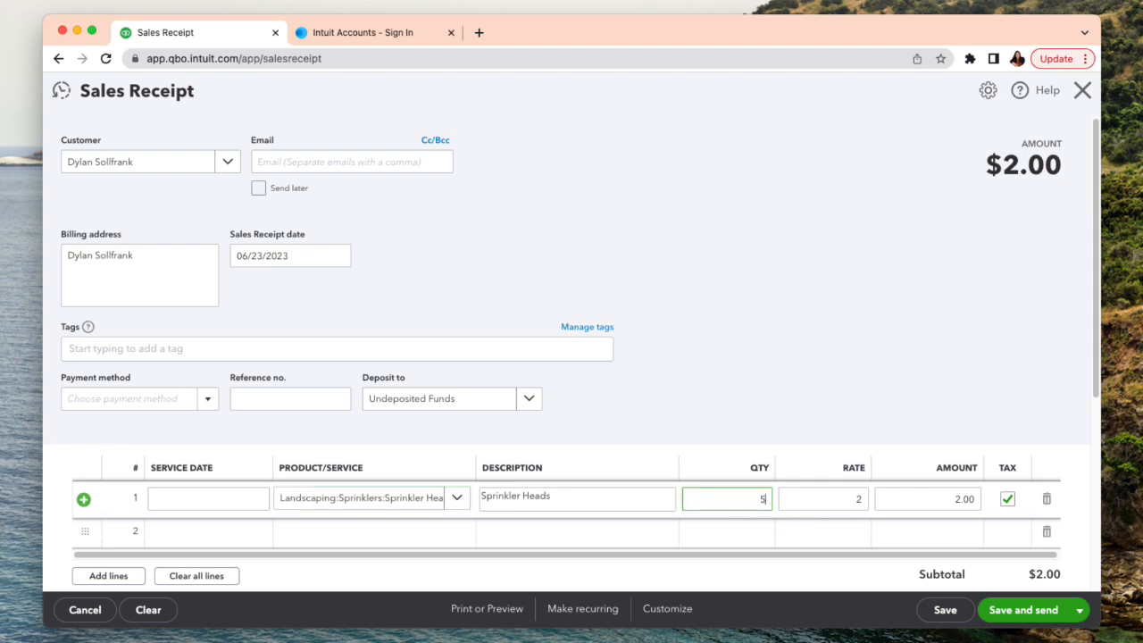
# - Add the Pump product from Design > Fountains as the second sales receipt line with a quantity of 10
pyautogui.click(403, 533)
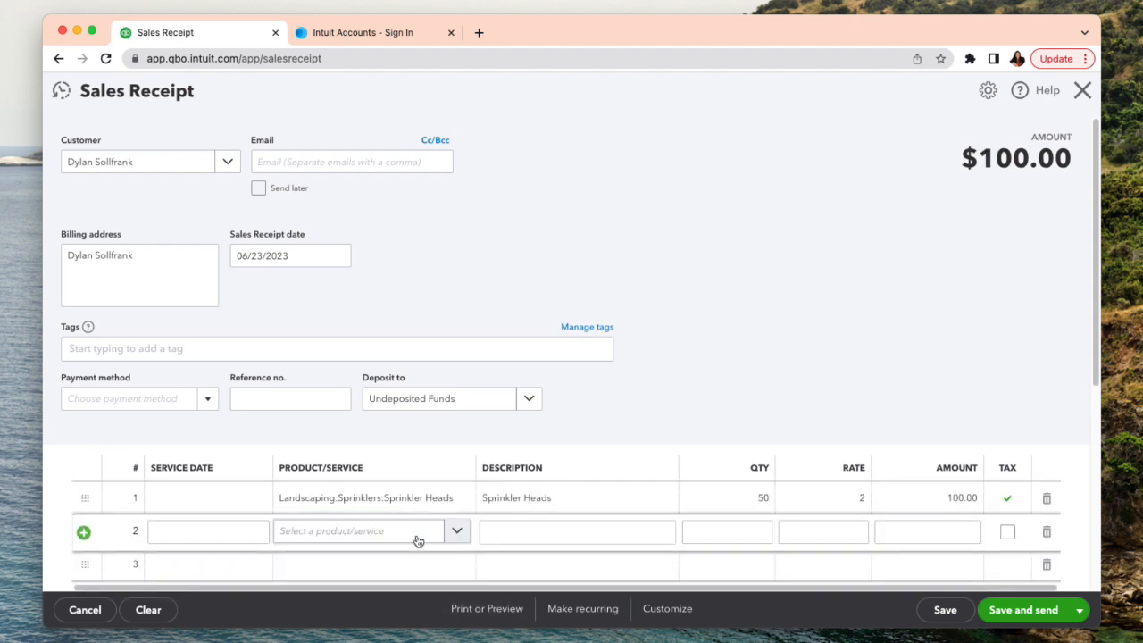
pyautogui.click(456, 532)
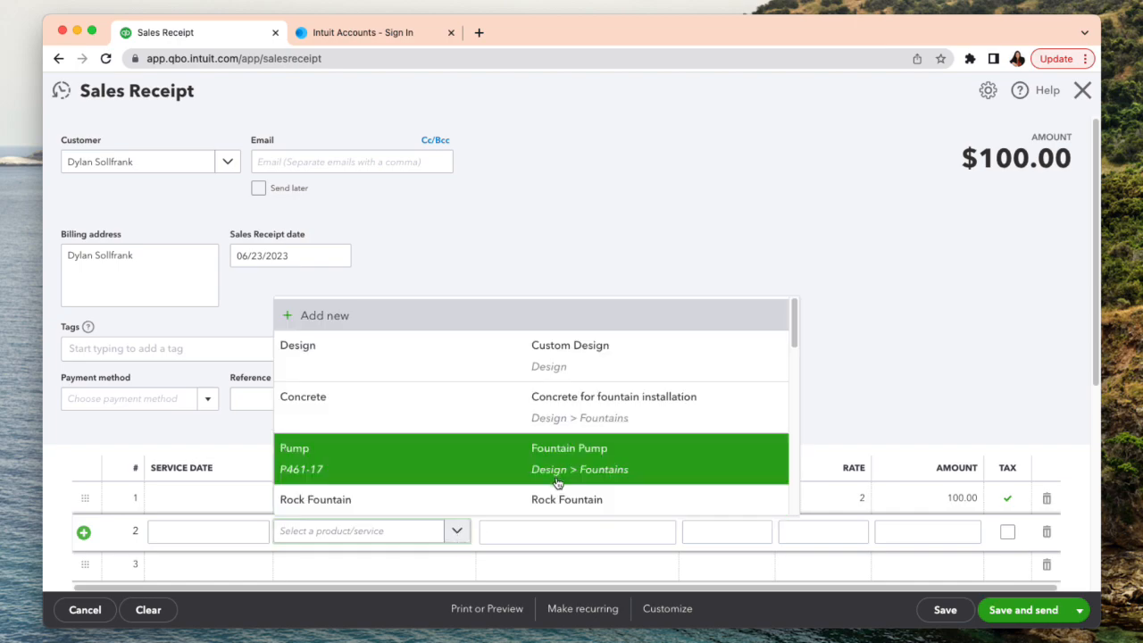
pyautogui.scroll(-3, 554, 482)
pyautogui.scroll(3, 548, 477)
pyautogui.click(543, 439)
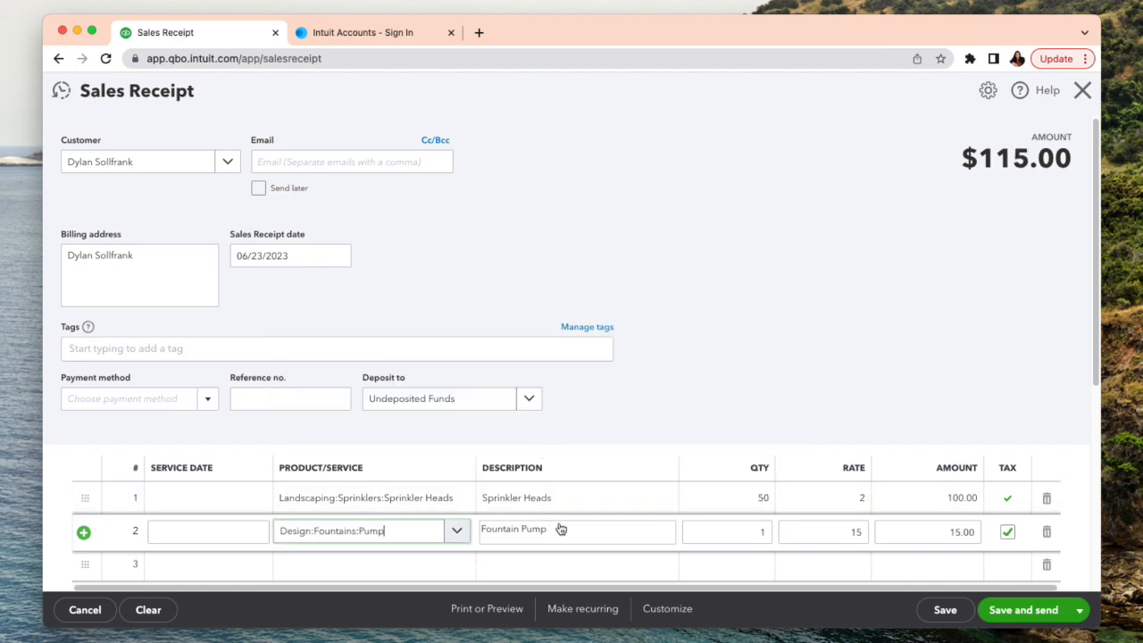
pyautogui.click(747, 533)
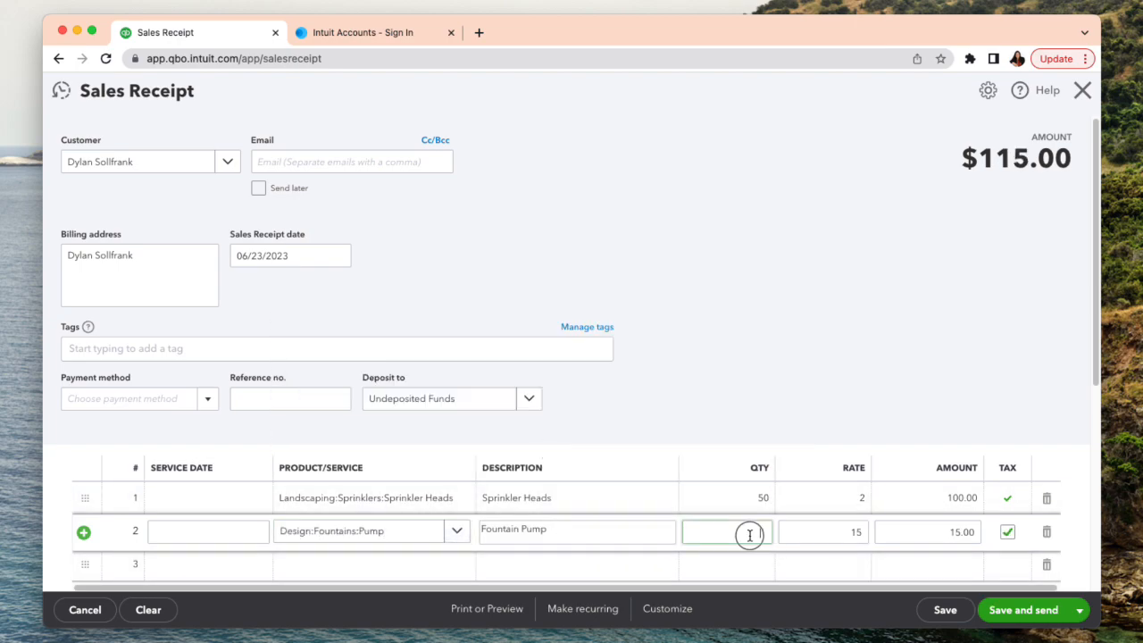
pyautogui.write('10')
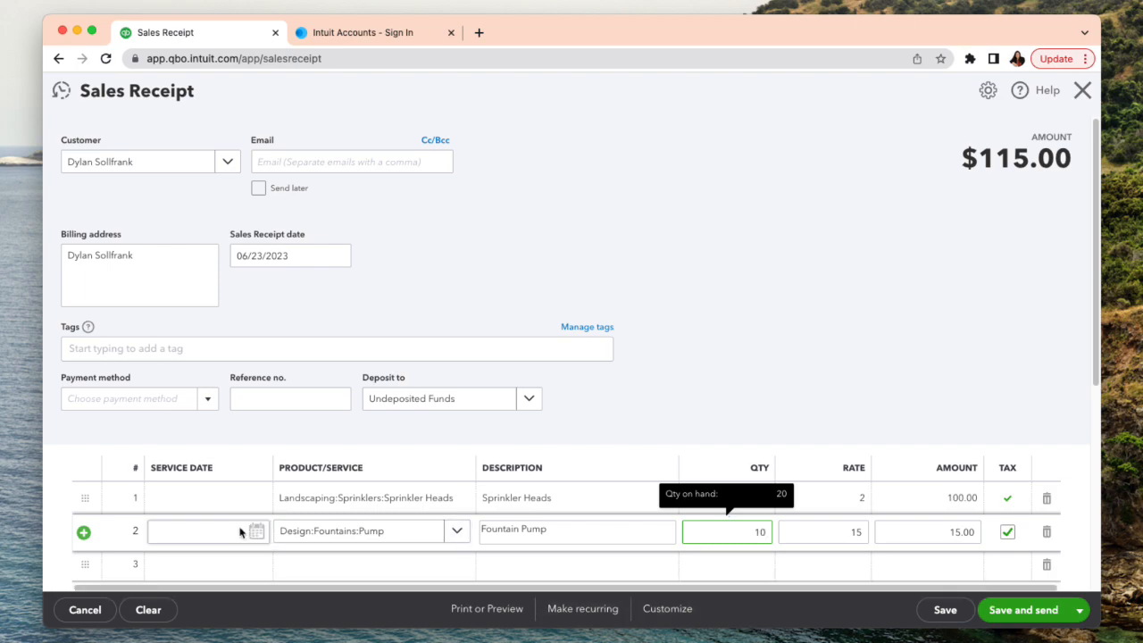
# - Add the Installation service from Landscaping as the third sales receipt line with a quantity of 10
pyautogui.click(327, 570)
pyautogui.click(456, 564)
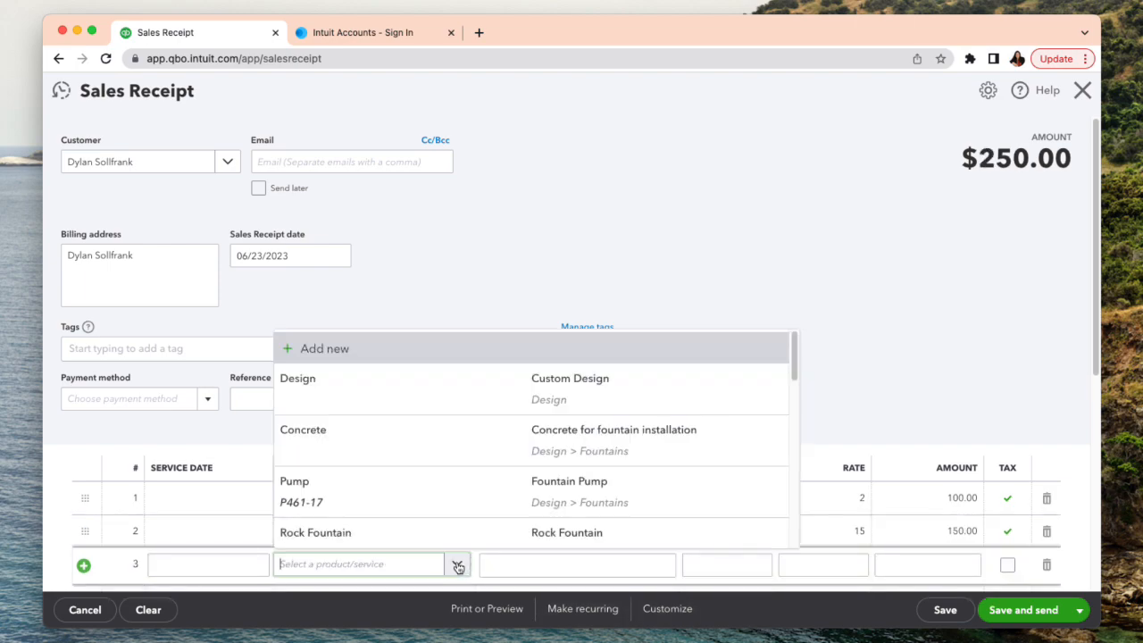
pyautogui.scroll(-3, 454, 500)
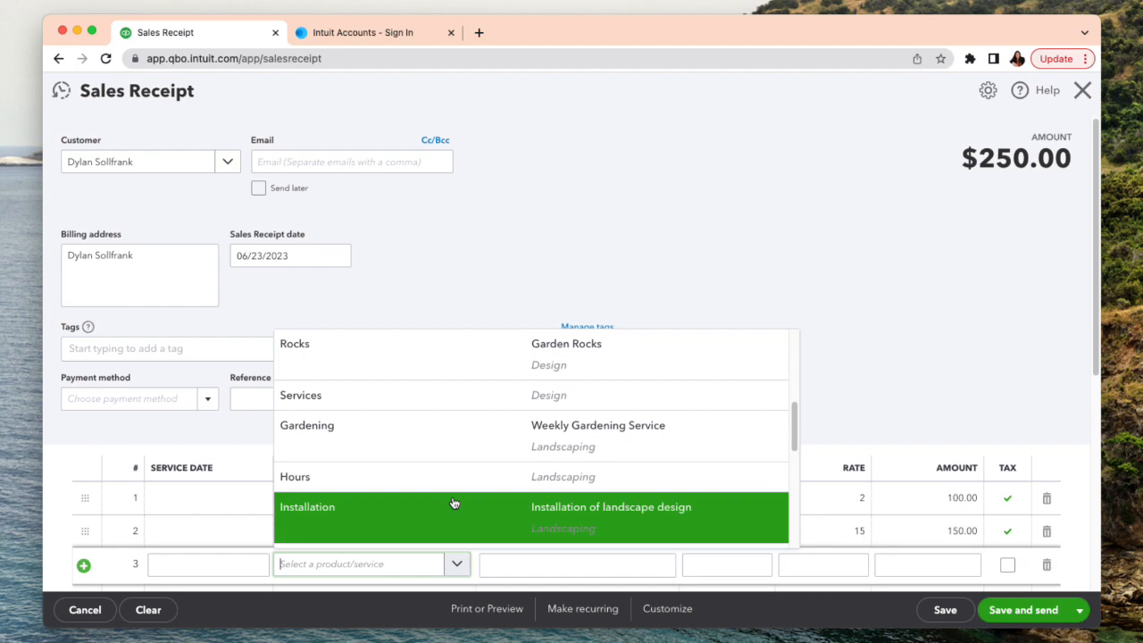
pyautogui.click(454, 503)
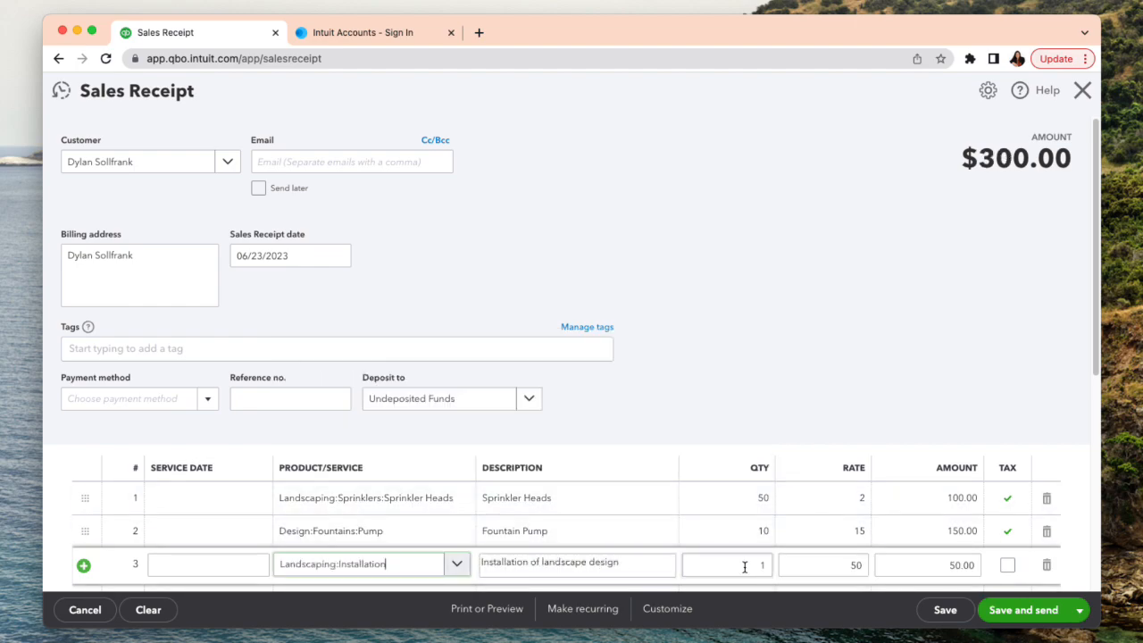
pyautogui.click(744, 566)
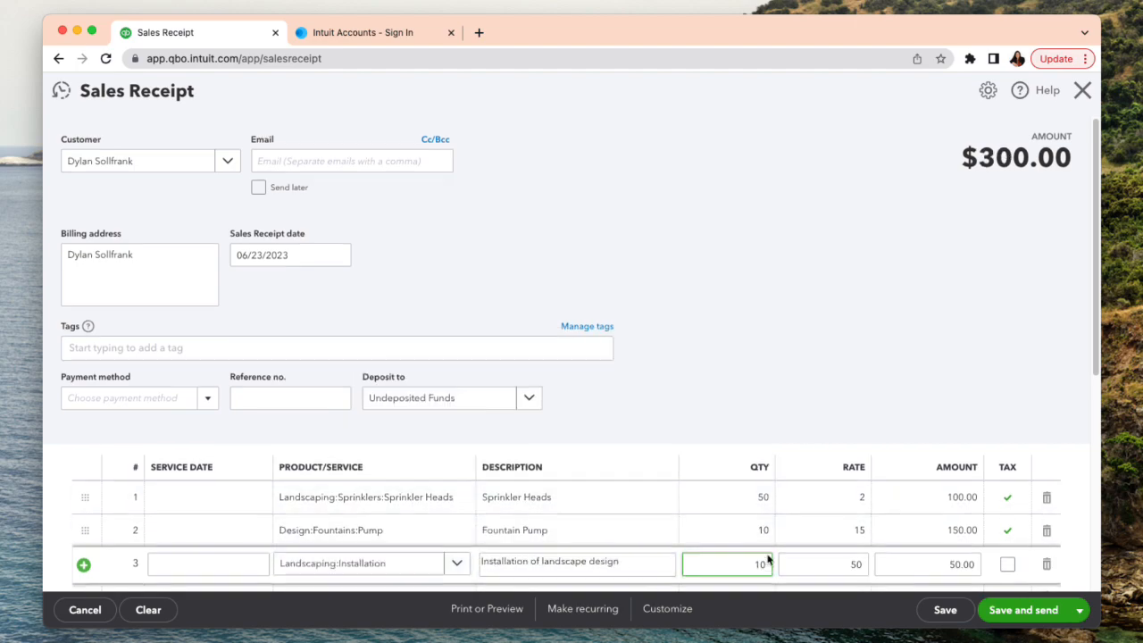
# - Add the Maintenance & Repair service from Landscaping as the fourth sales receipt line with a quantity of 1 and an amount of 500
pyautogui.scroll(-3, 768, 553)
pyautogui.click(391, 344)
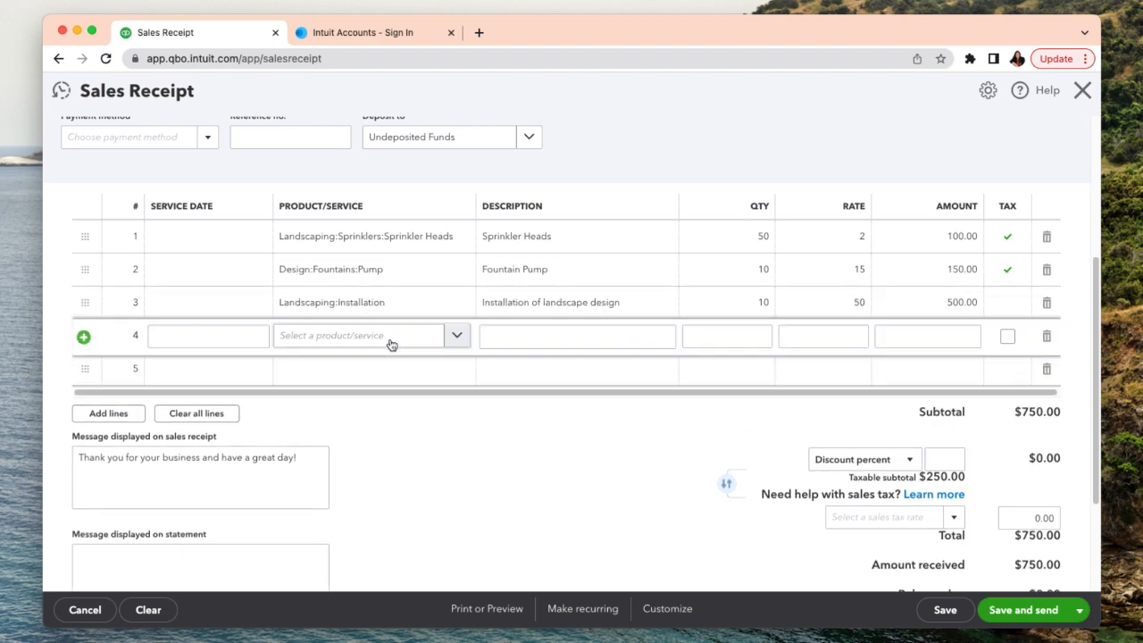
pyautogui.click(457, 339)
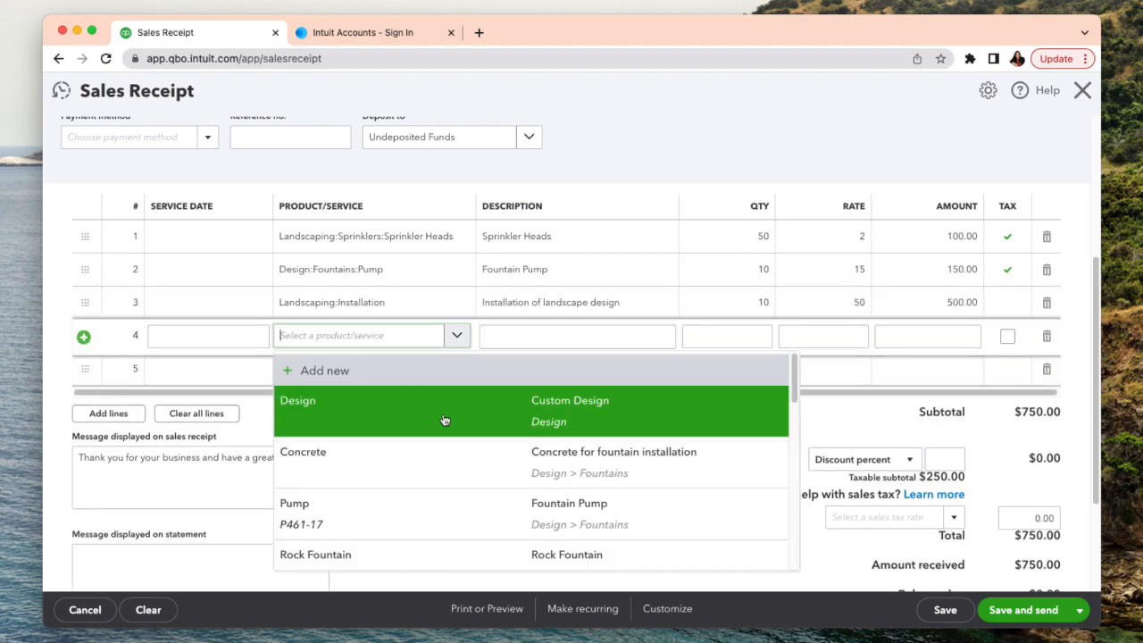
pyautogui.scroll(-5, 444, 420)
pyautogui.scroll(-4, 461, 480)
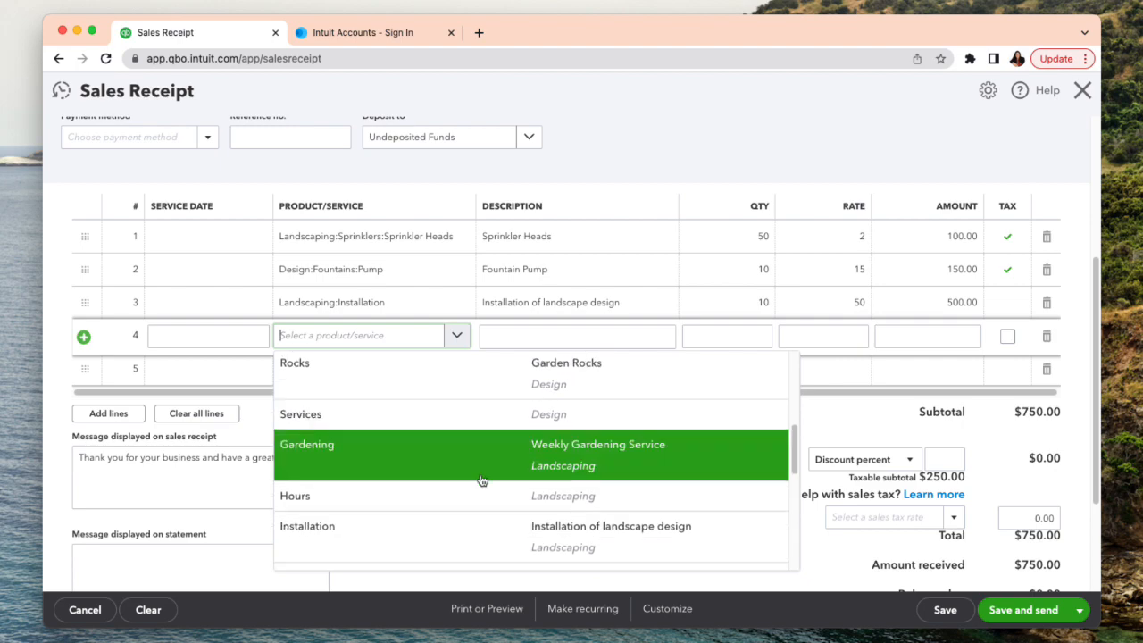
pyautogui.click(489, 456)
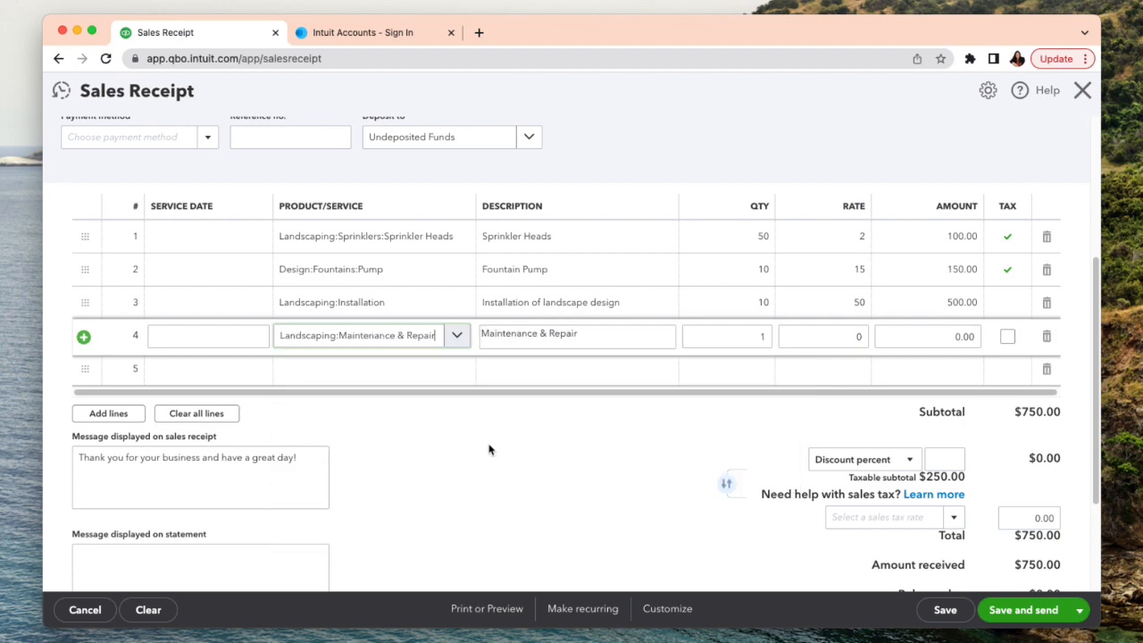
pyautogui.click(761, 340)
pyautogui.write('1')
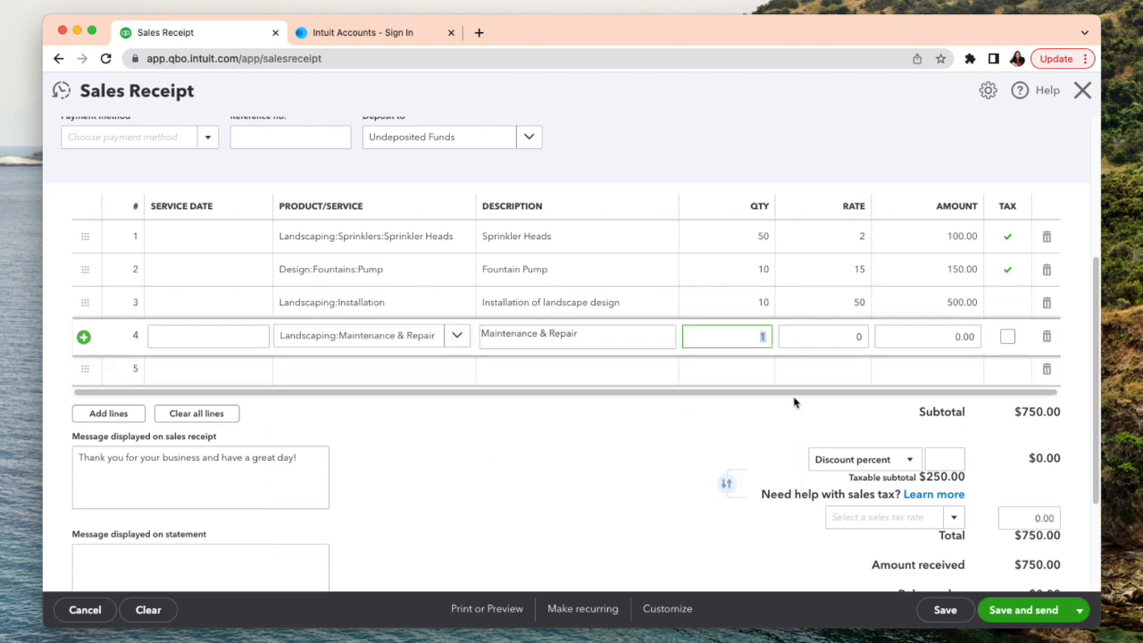
pyautogui.click(832, 336)
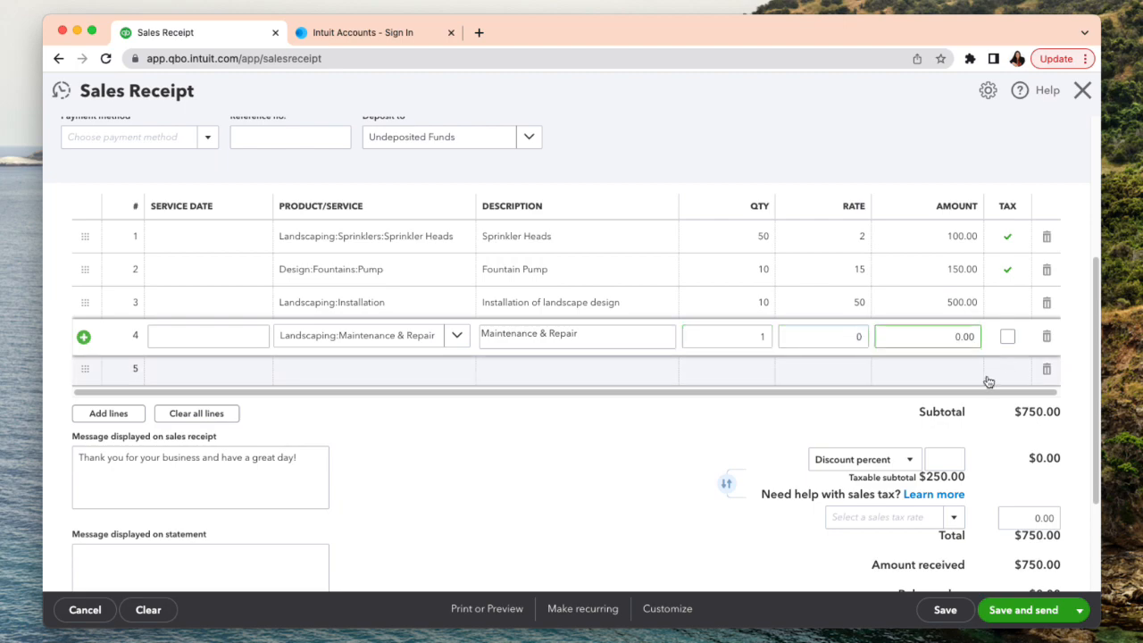
pyautogui.click(920, 335)
pyautogui.write('500')
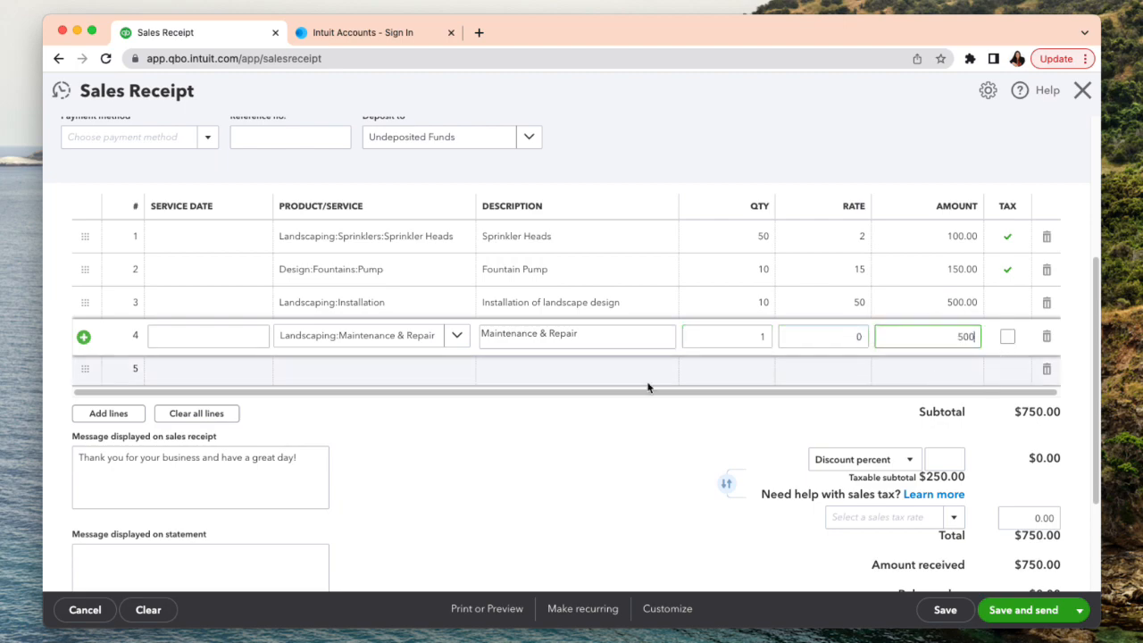
# - Tag the sales receipt with the sales expert's Sales Staff tag, save the receipt and close it
pyautogui.click(557, 416)
pyautogui.scroll(-2, 668, 475)
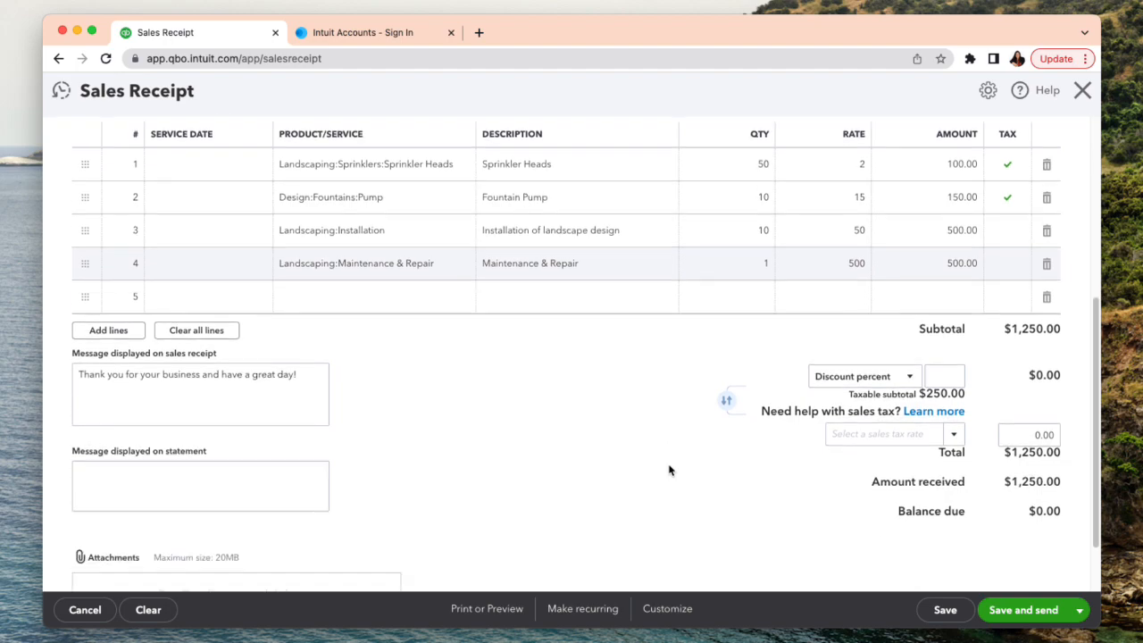
pyautogui.scroll(8, 670, 469)
pyautogui.scroll(-3, 672, 463)
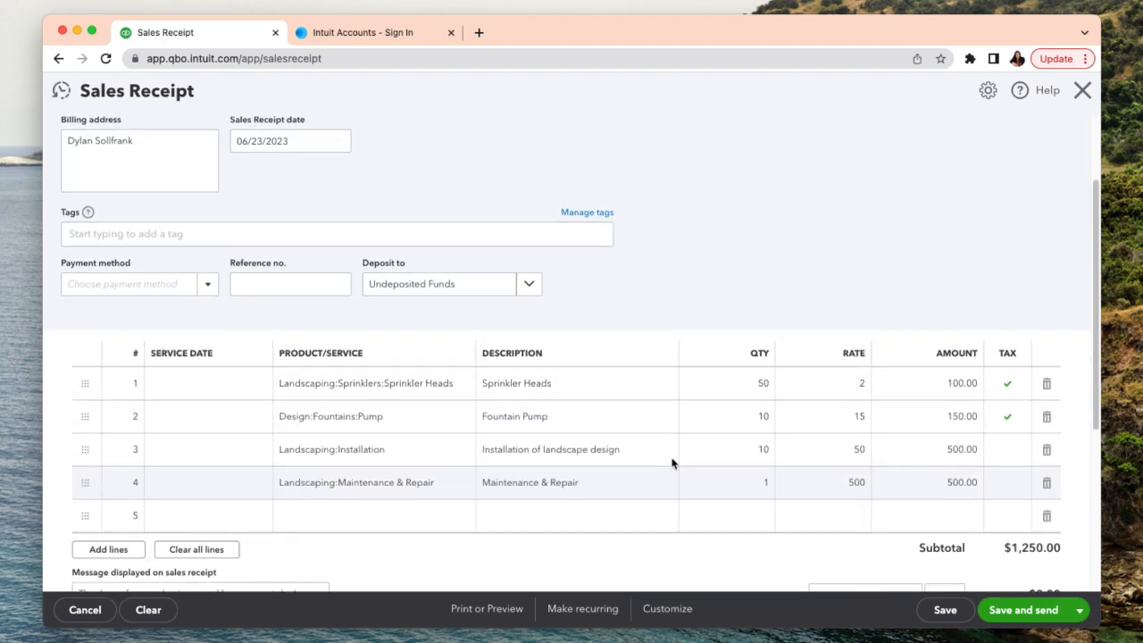
pyautogui.click(182, 233)
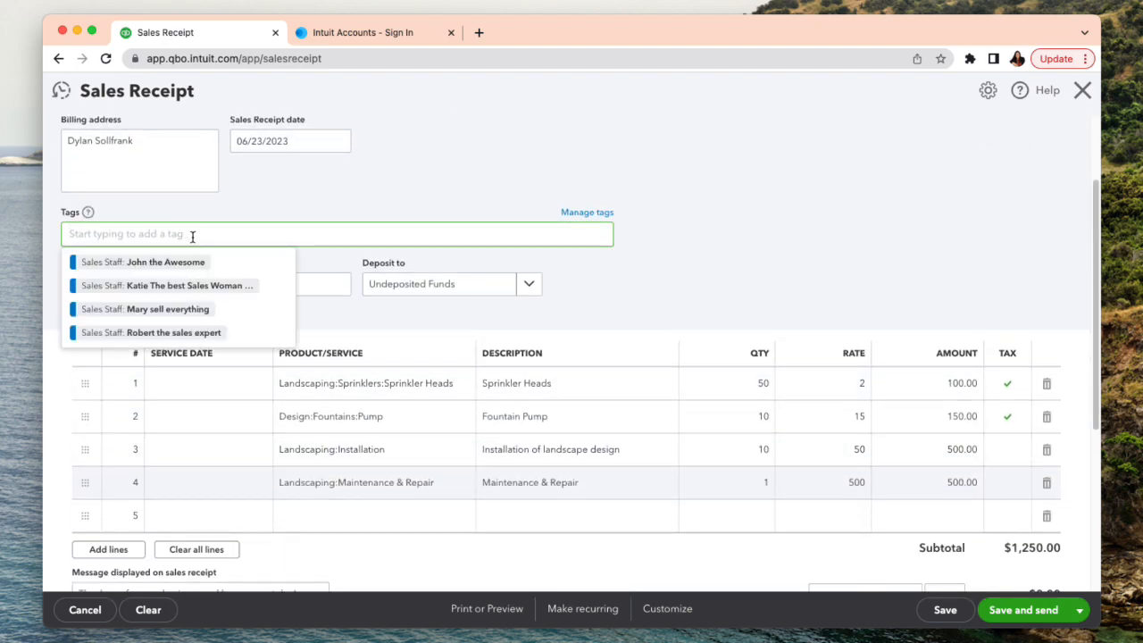
pyautogui.click(213, 332)
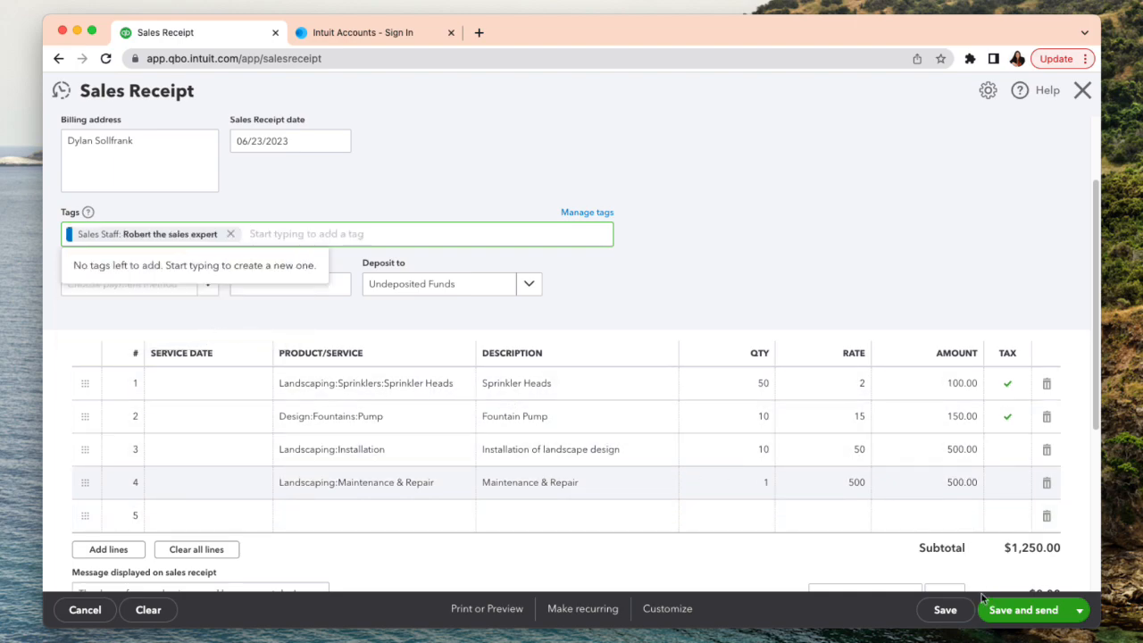
pyautogui.click(948, 613)
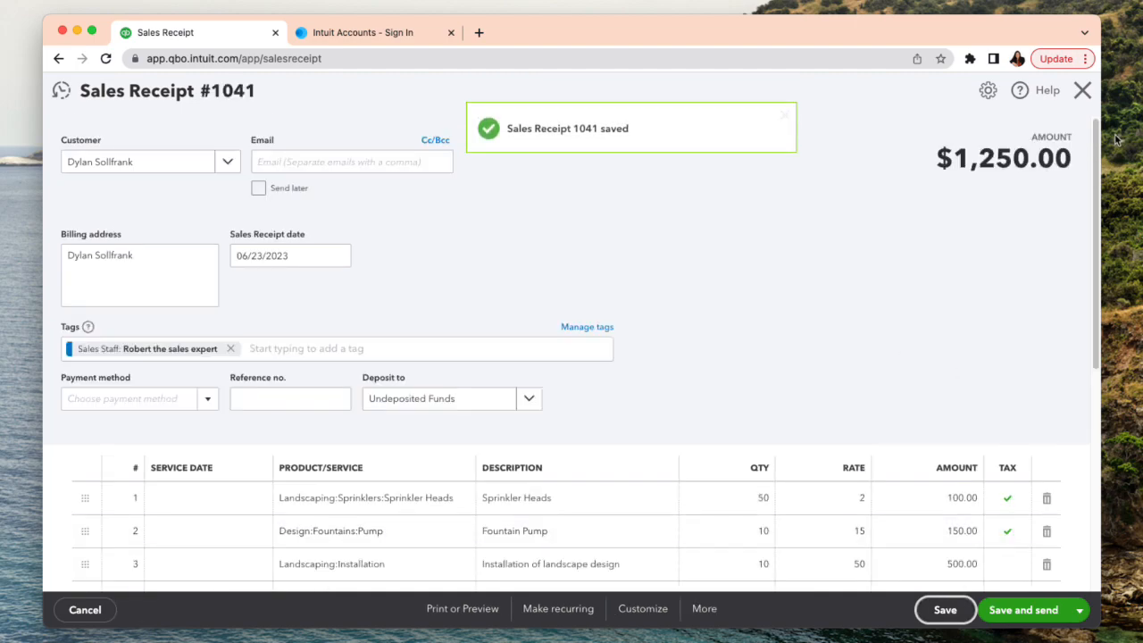
pyautogui.click(1082, 90)
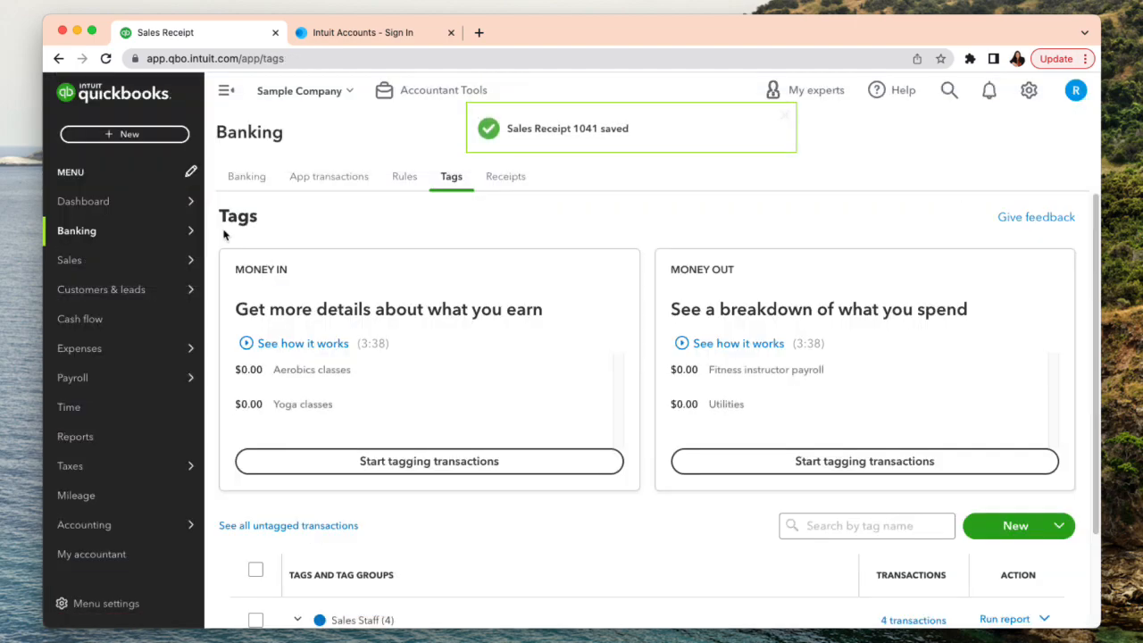
# - Open a new expense form to examine its Tags field, and leave it without saving
pyautogui.click(105, 136)
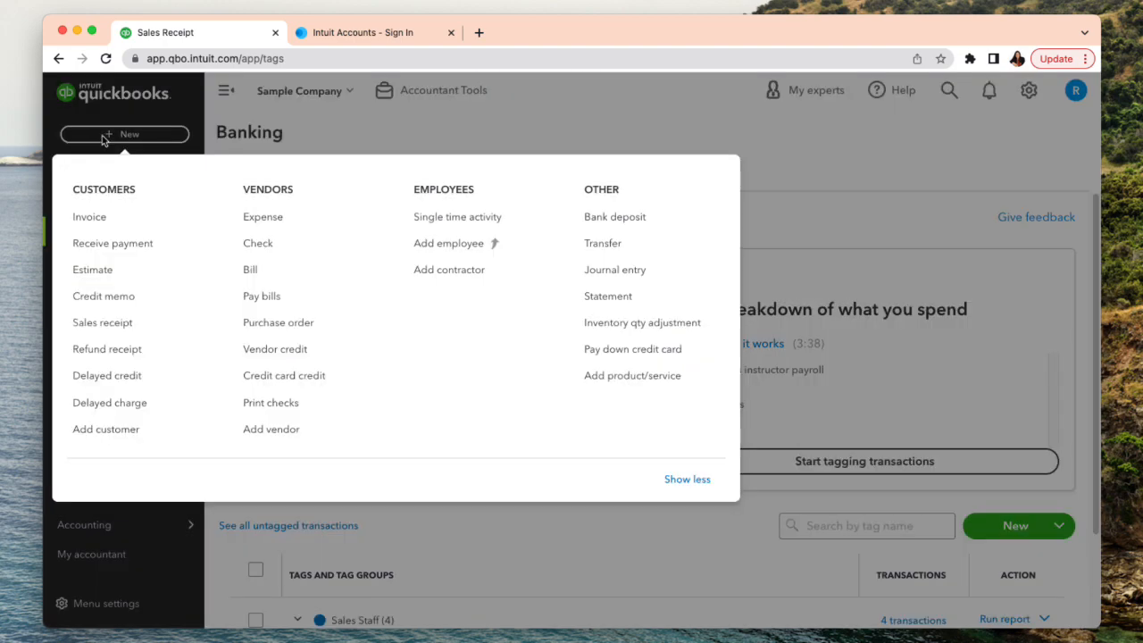
pyautogui.click(278, 225)
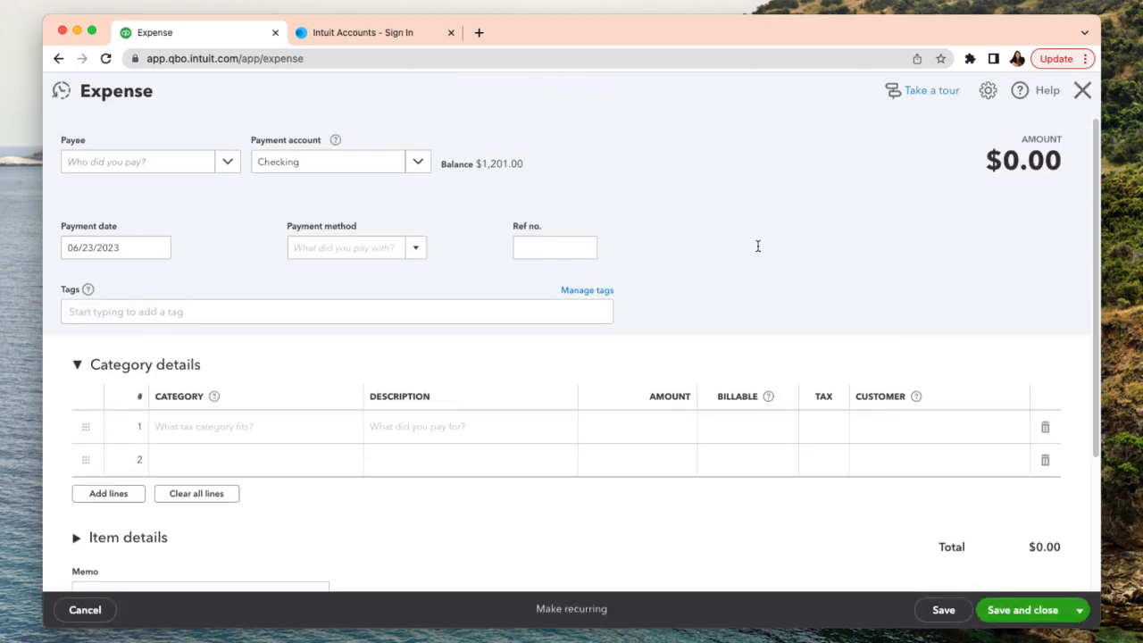
pyautogui.click(1078, 90)
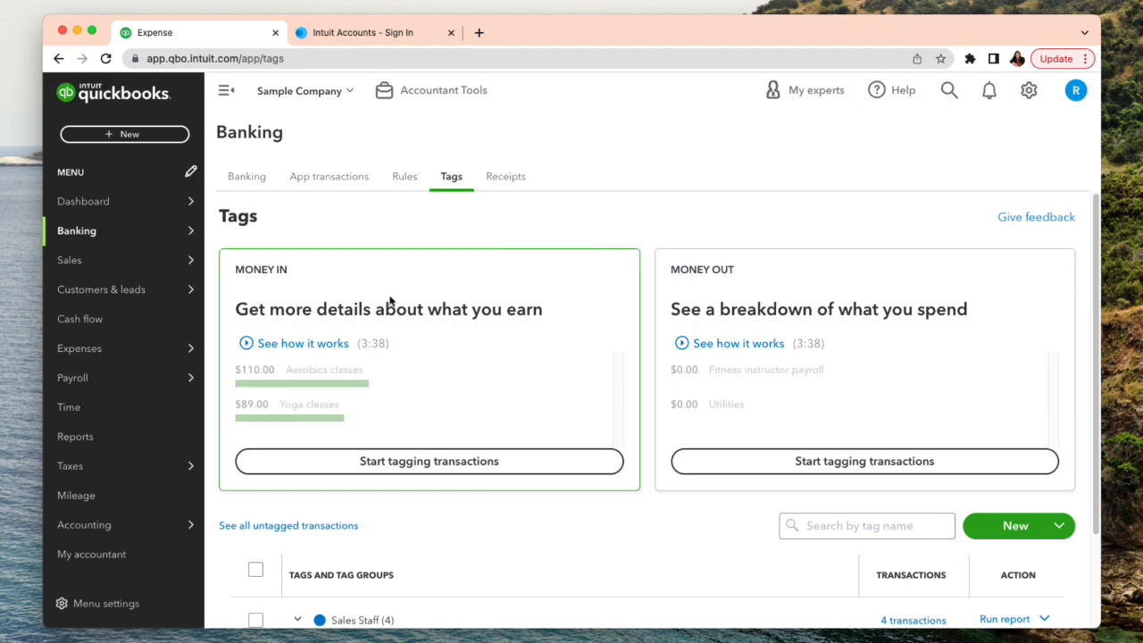
# - View the standard Profit and Loss report, select the Cash accounting method, and return to the report list
pyautogui.click(115, 443)
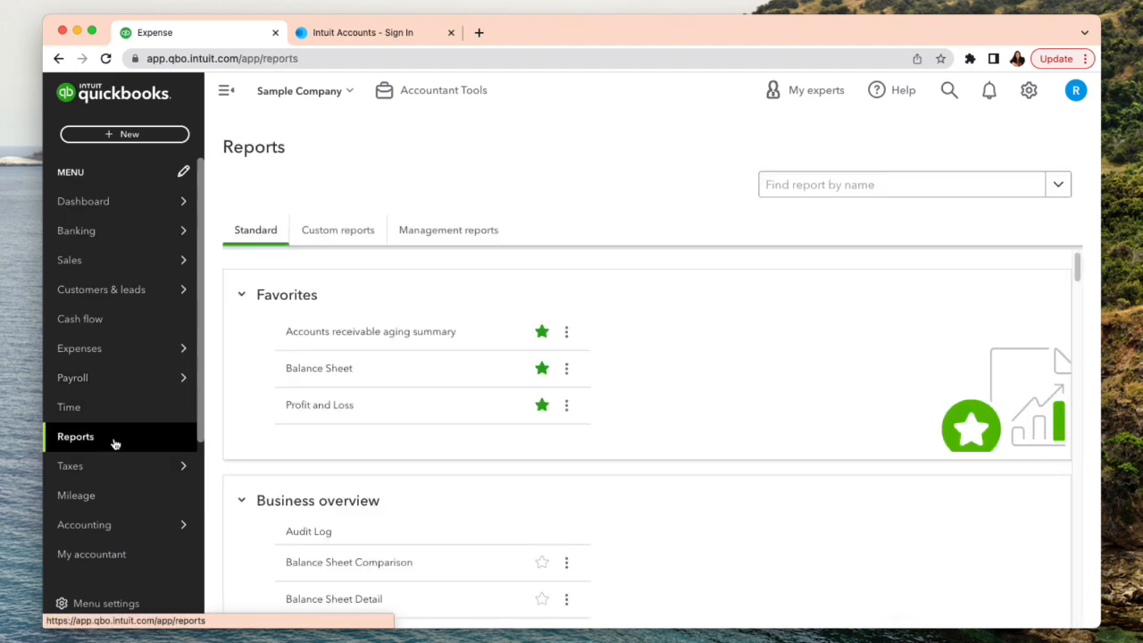
pyautogui.click(308, 409)
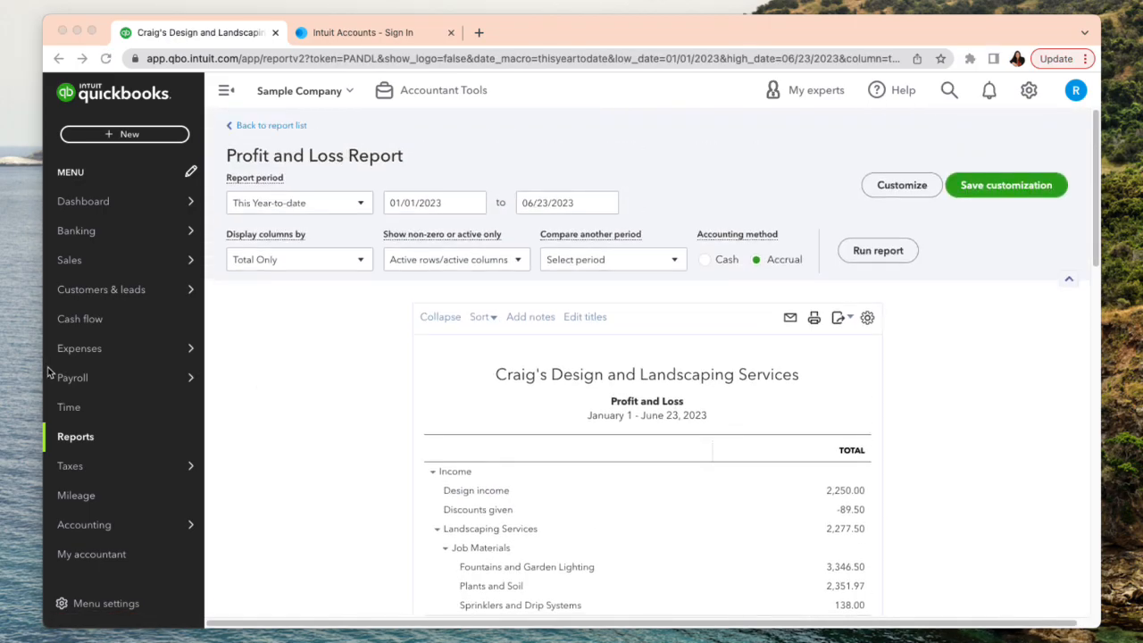
pyautogui.scroll(-1, 464, 362)
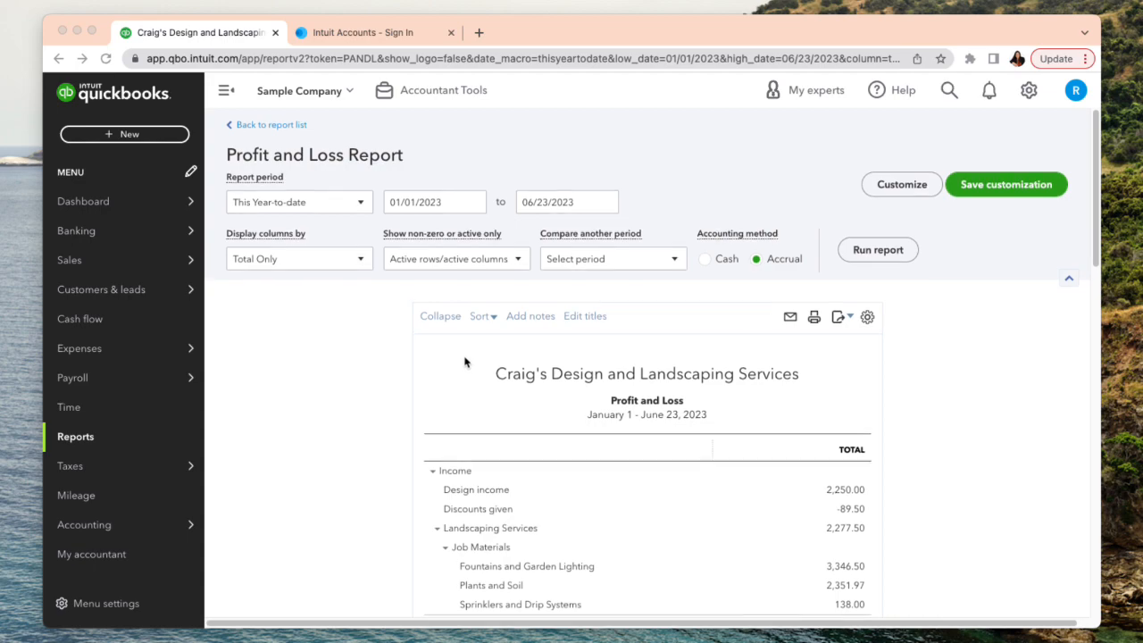
pyautogui.scroll(-1, 463, 358)
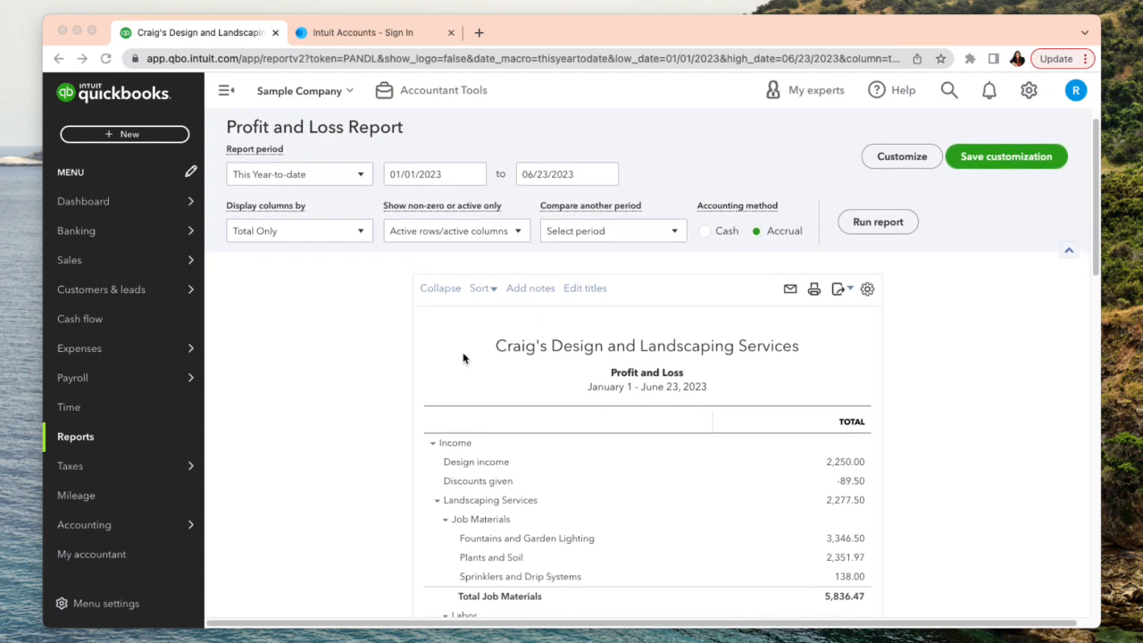
pyautogui.scroll(1, 464, 358)
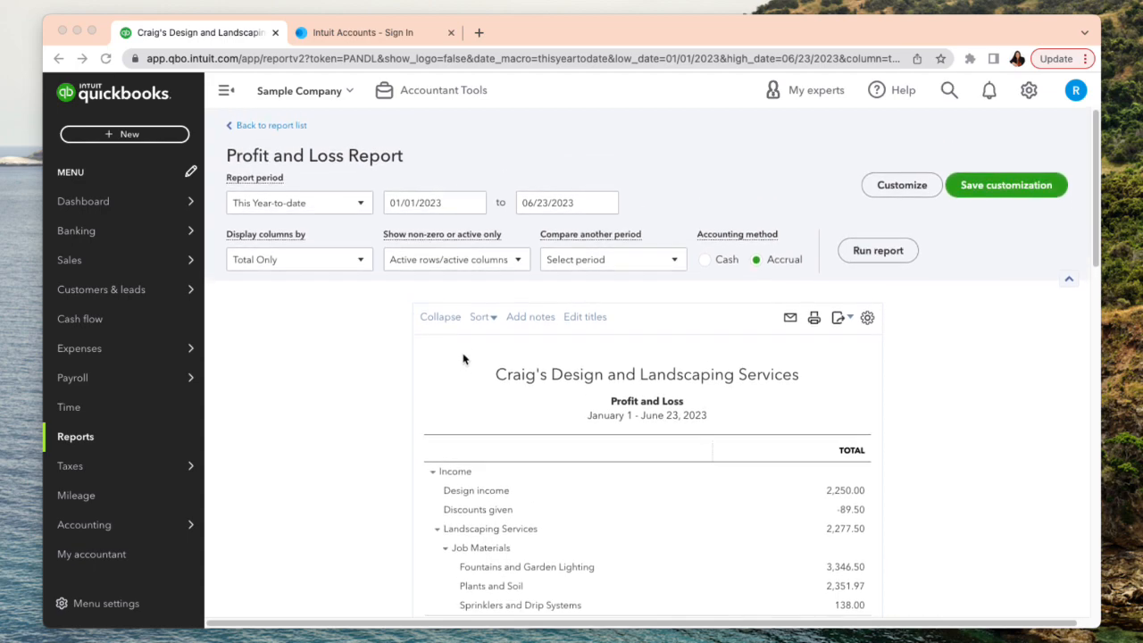
pyautogui.click(700, 263)
pyautogui.click(705, 259)
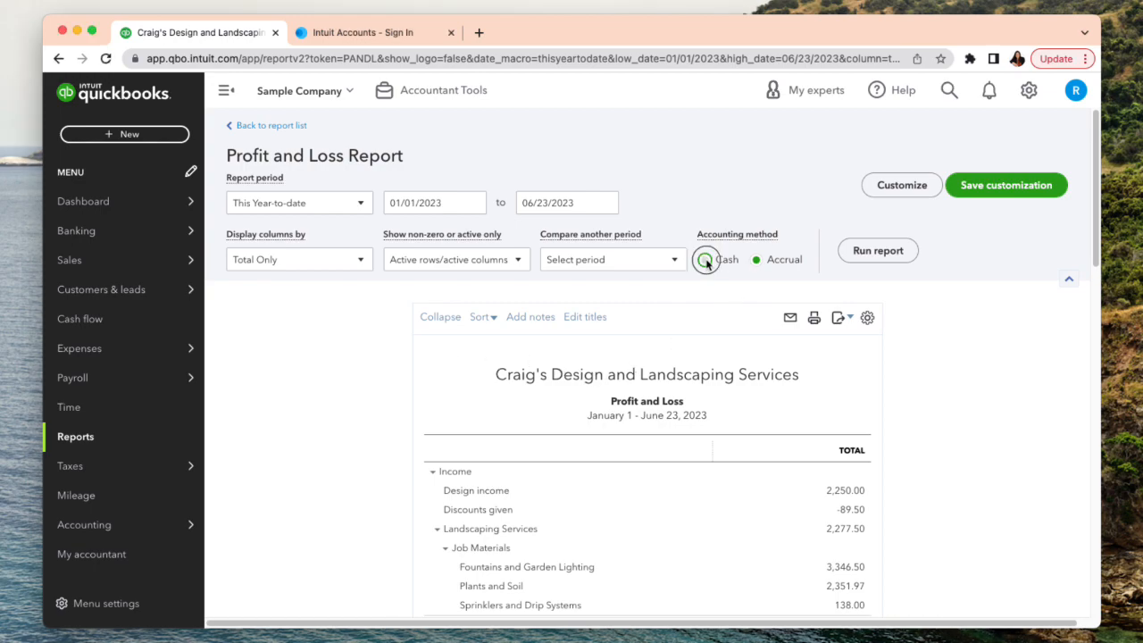
pyautogui.click(287, 126)
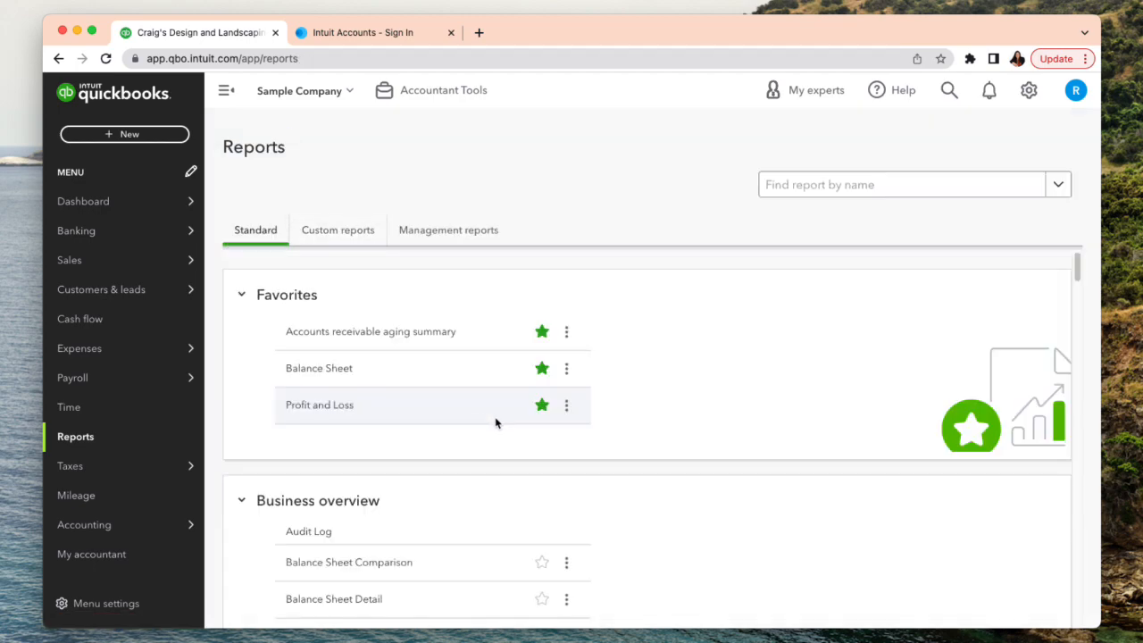
# - Run the Profit and Loss by Tag Group report with its columns displayed by Sales Staff
pyautogui.scroll(-5, 497, 420)
pyautogui.scroll(-3, 497, 417)
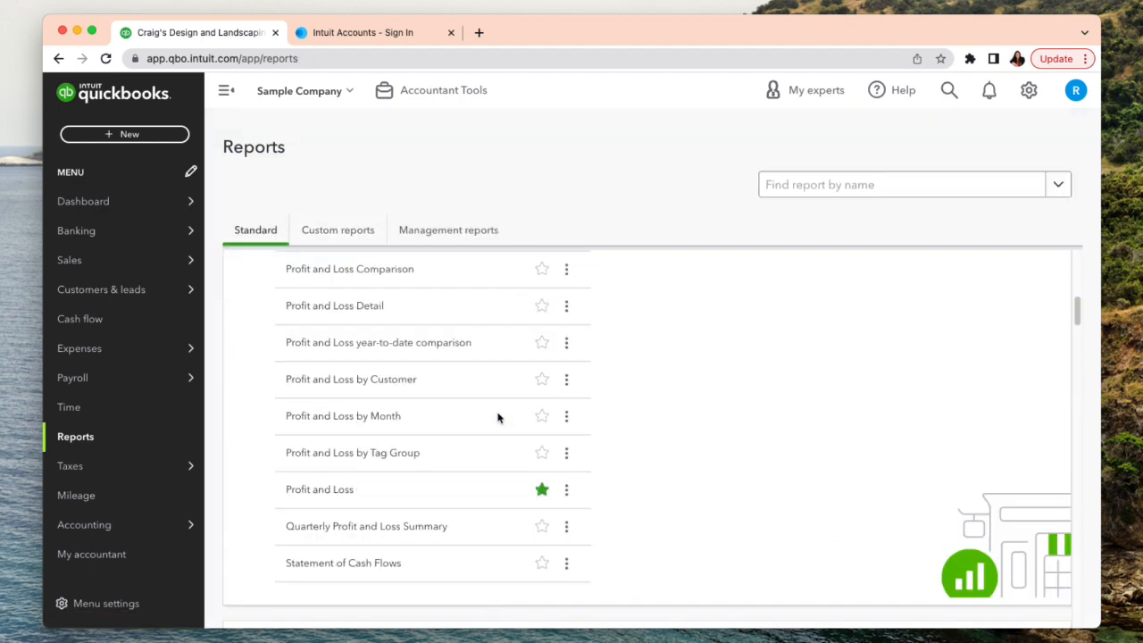
pyautogui.click(349, 455)
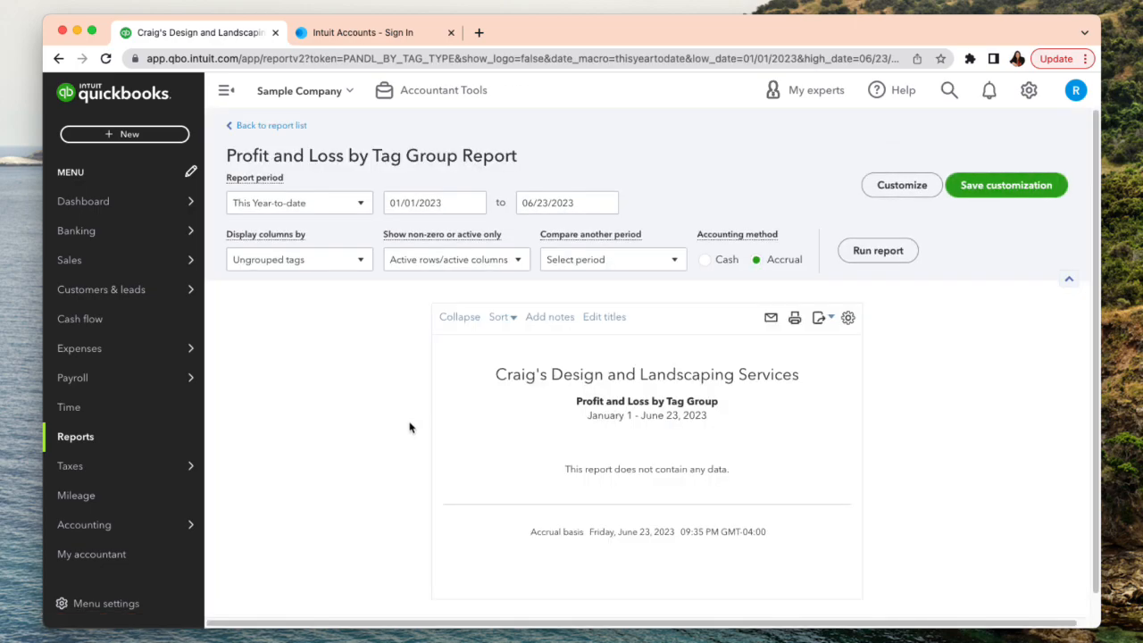
pyautogui.click(359, 260)
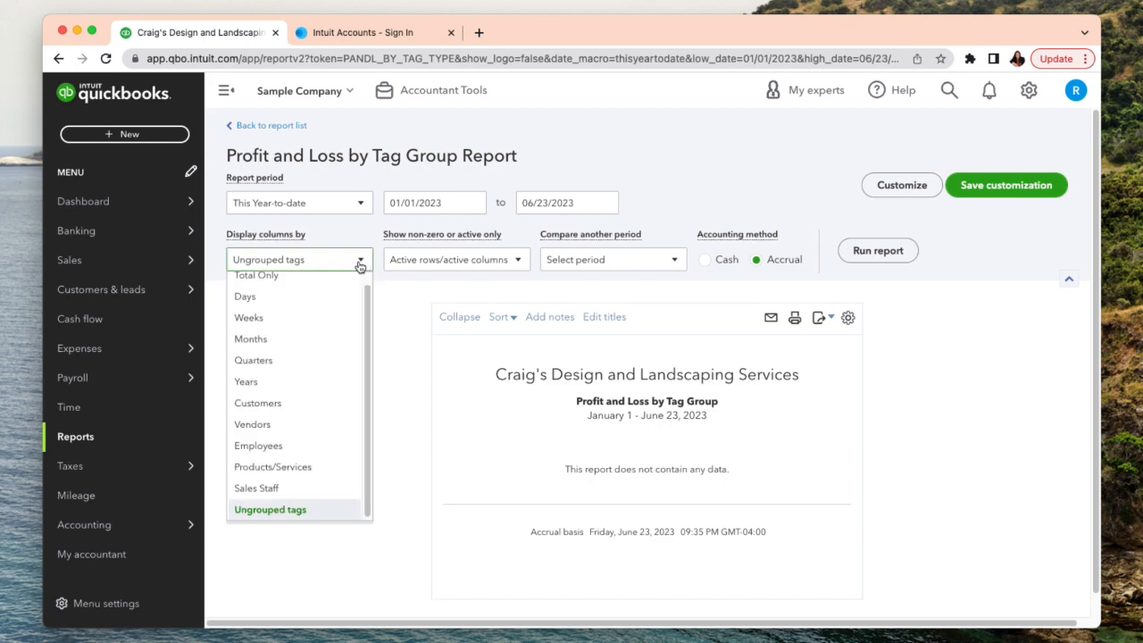
pyautogui.click(286, 489)
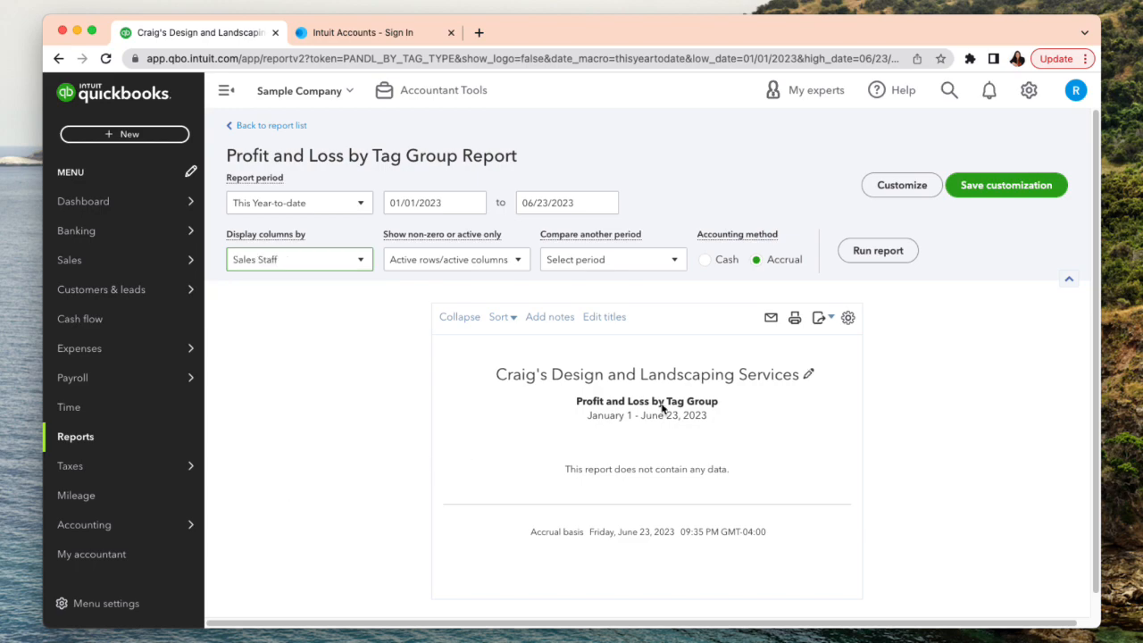
pyautogui.click(878, 251)
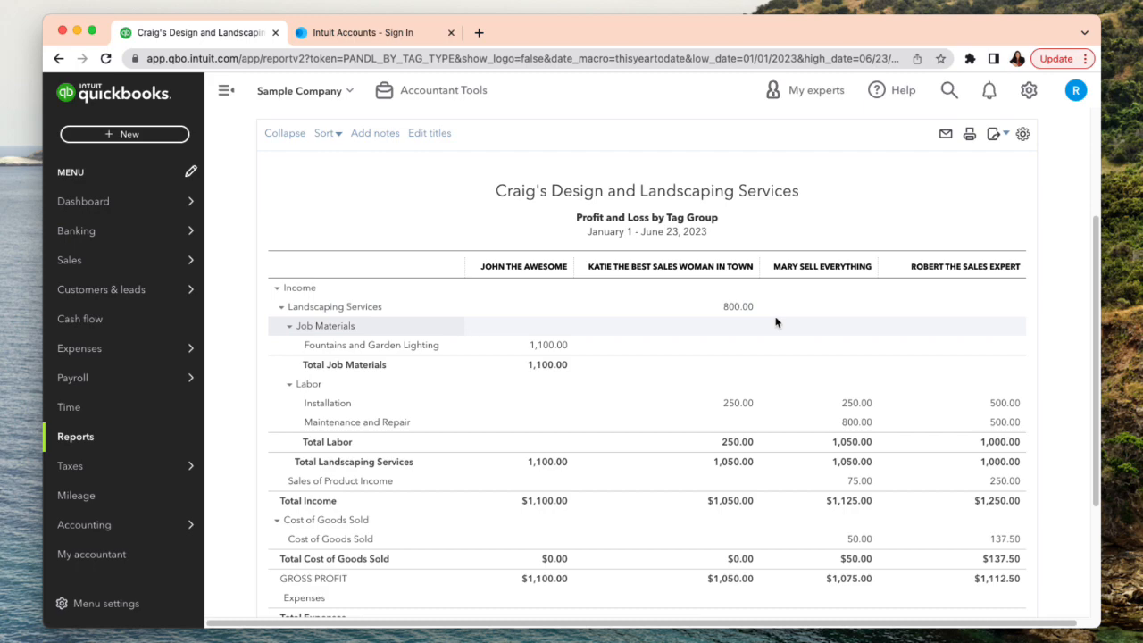
# - Rerun the tag group report using the Cash accounting method
pyautogui.scroll(4, 775, 321)
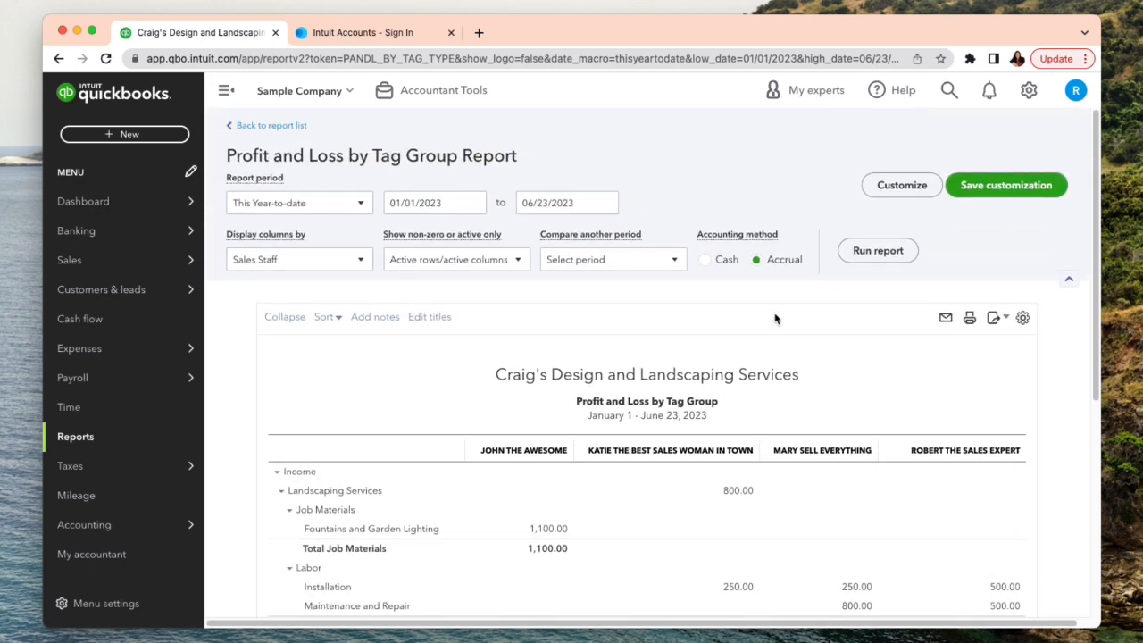
pyautogui.scroll(-2, 775, 319)
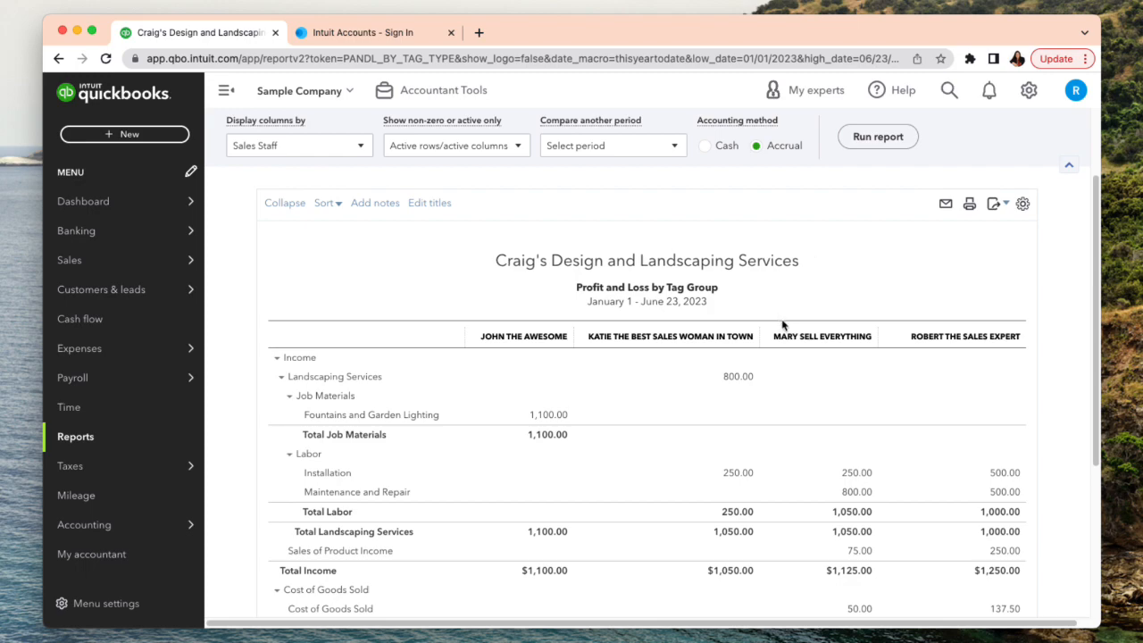
pyautogui.scroll(2, 782, 325)
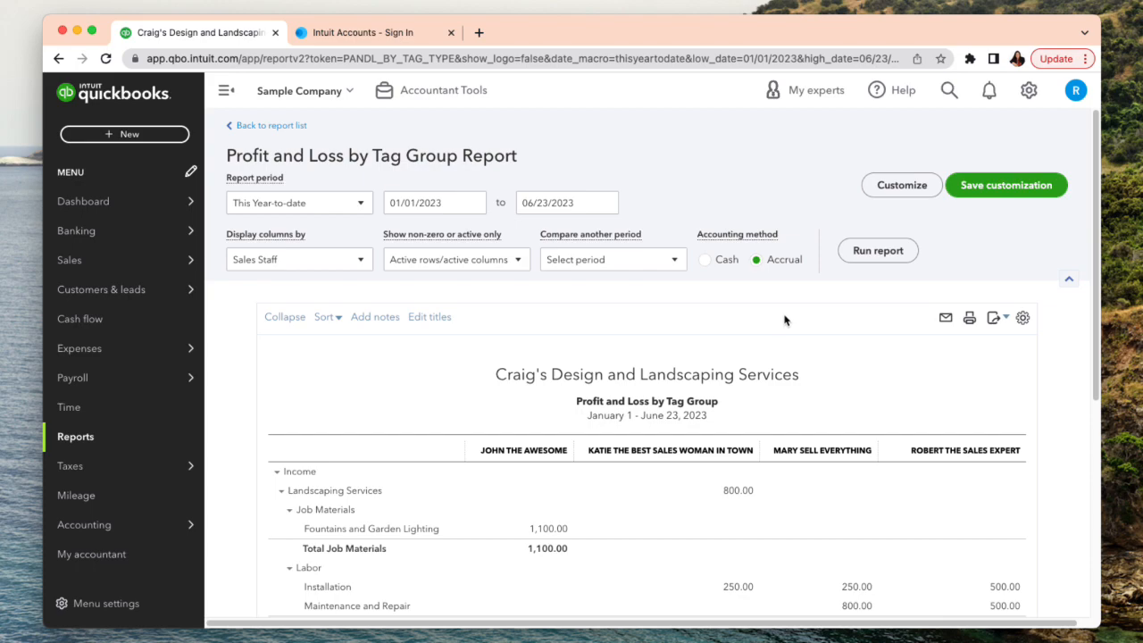
pyautogui.scroll(-2, 783, 320)
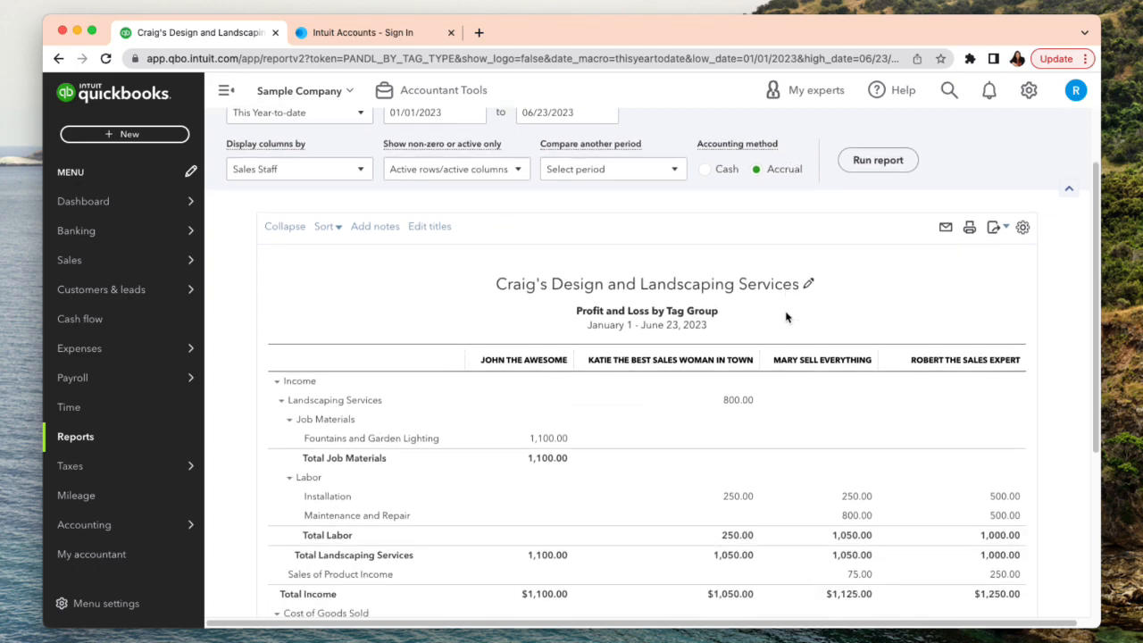
pyautogui.scroll(1, 786, 317)
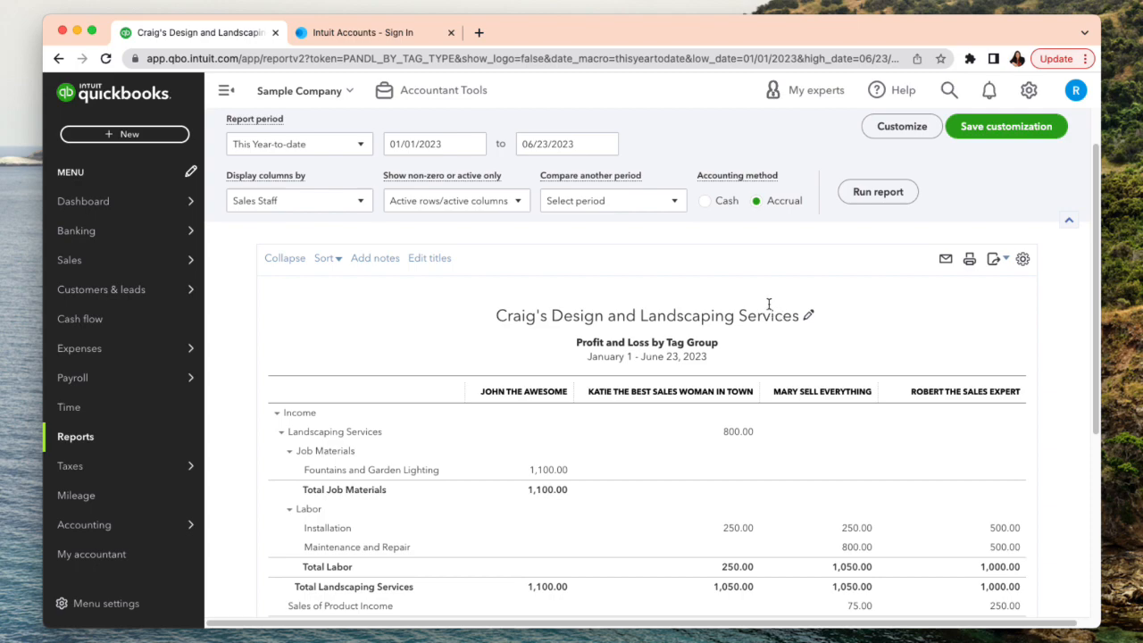
pyautogui.click(705, 201)
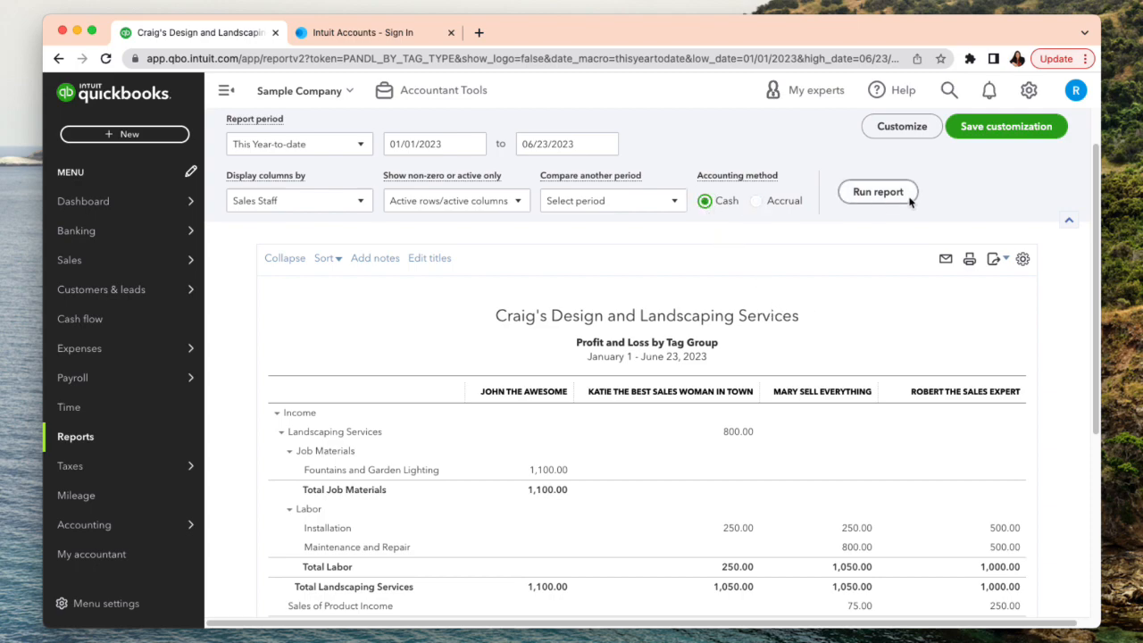
pyautogui.click(882, 194)
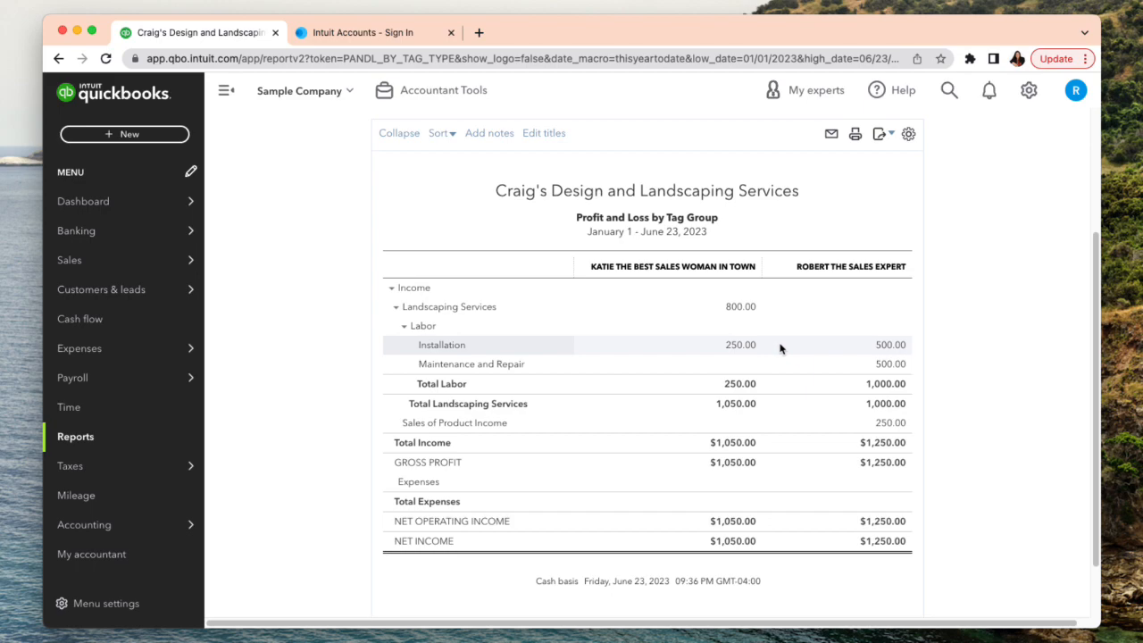
pyautogui.scroll(2, 779, 348)
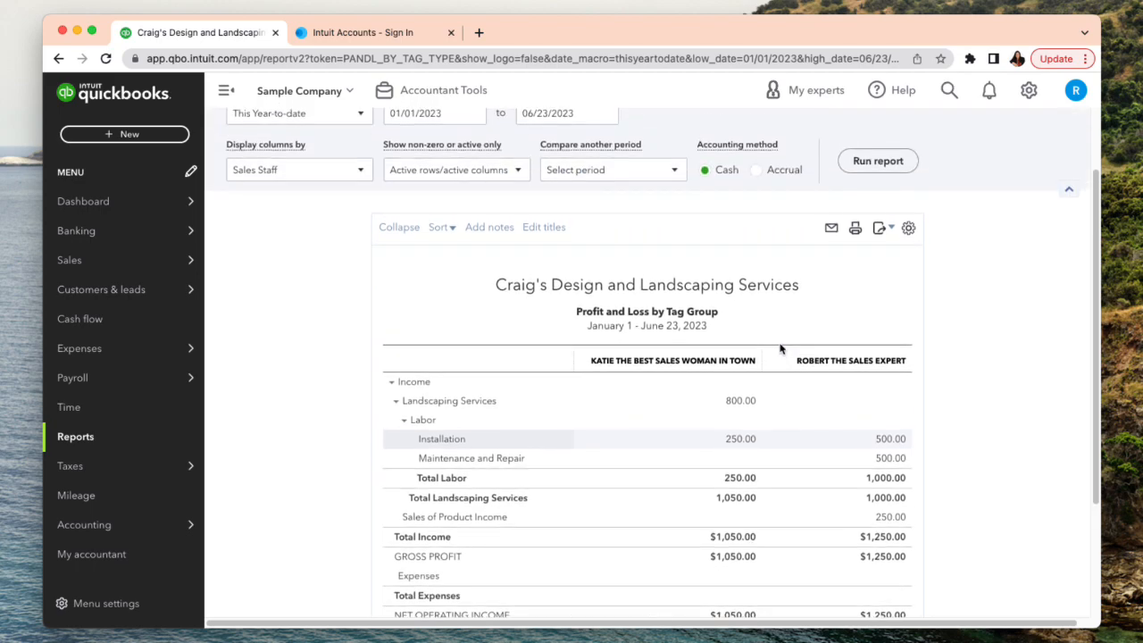
# - Rerun the tag group report on the Accrual basis and examine the income and profit rows of each salesperson's column
pyautogui.click(757, 174)
pyautogui.click(871, 160)
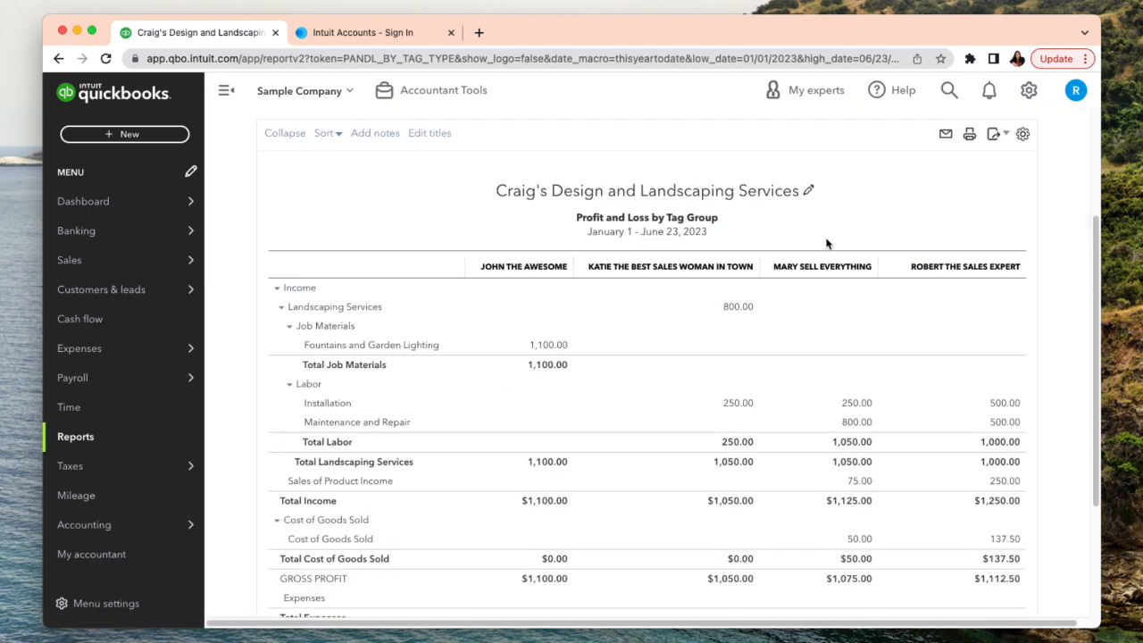
pyautogui.scroll(4, 826, 244)
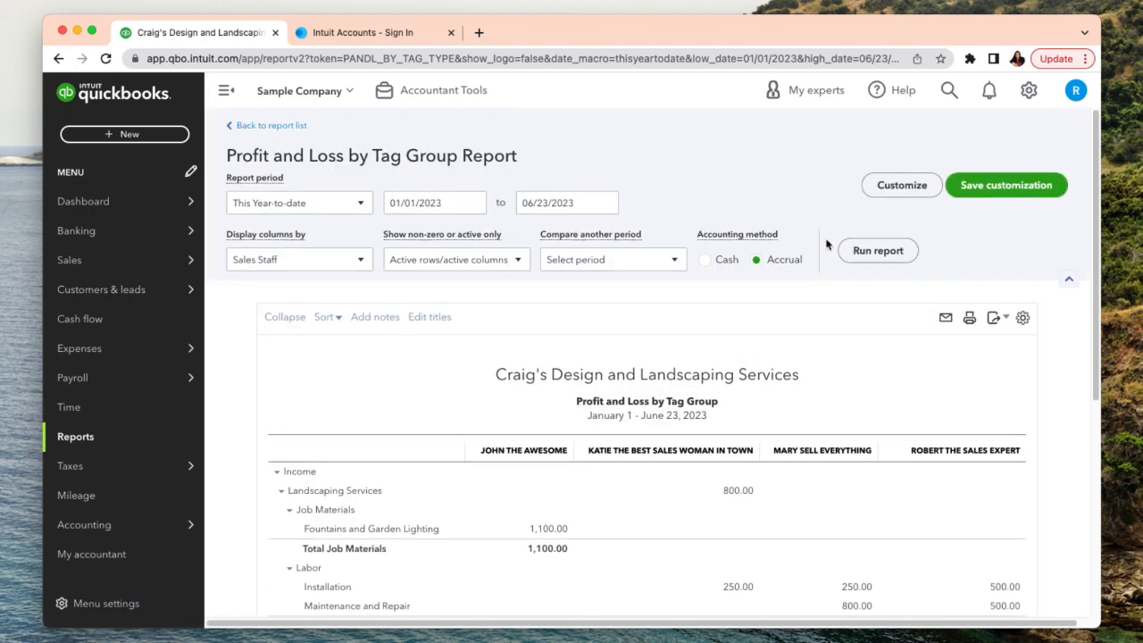
pyautogui.scroll(-1, 810, 254)
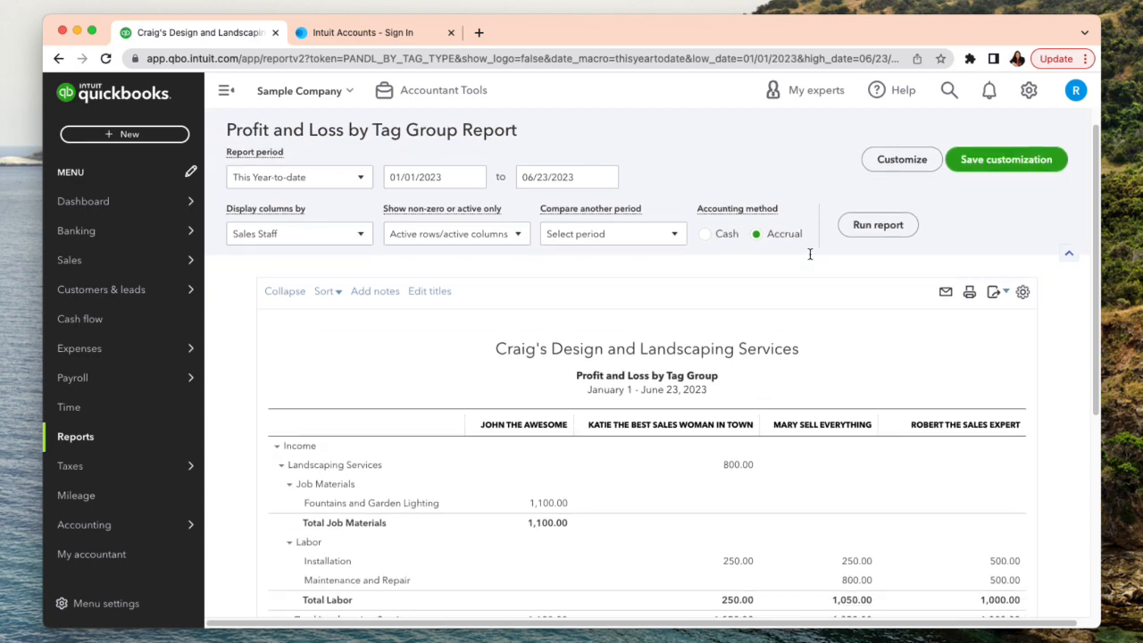
pyautogui.scroll(-2, 810, 254)
pyautogui.scroll(-1, 808, 263)
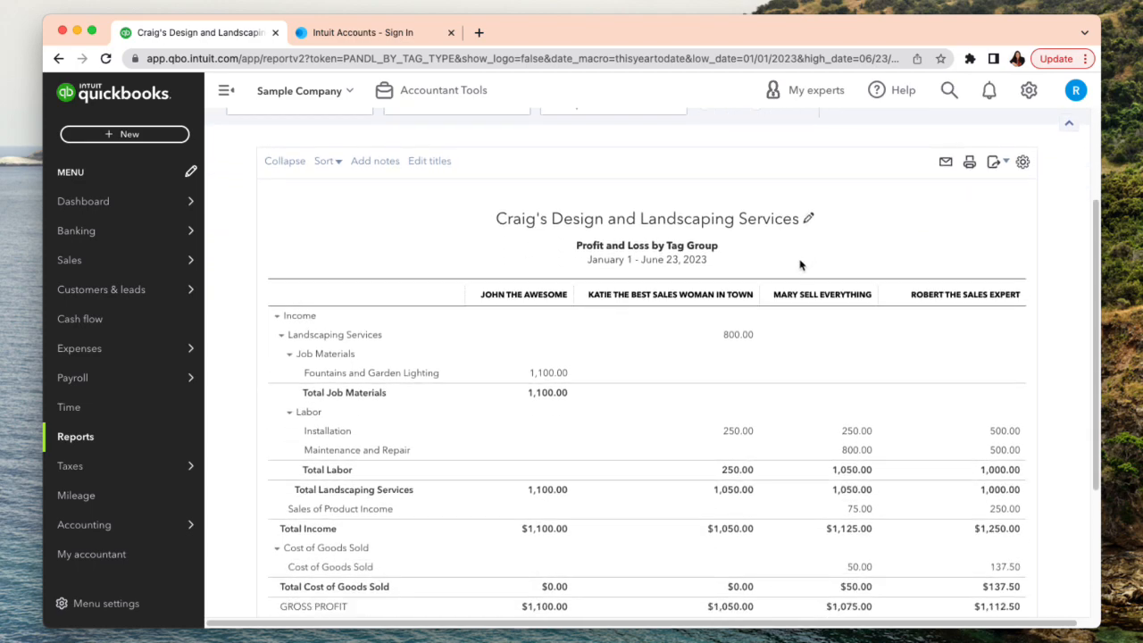
pyautogui.scroll(-2, 800, 265)
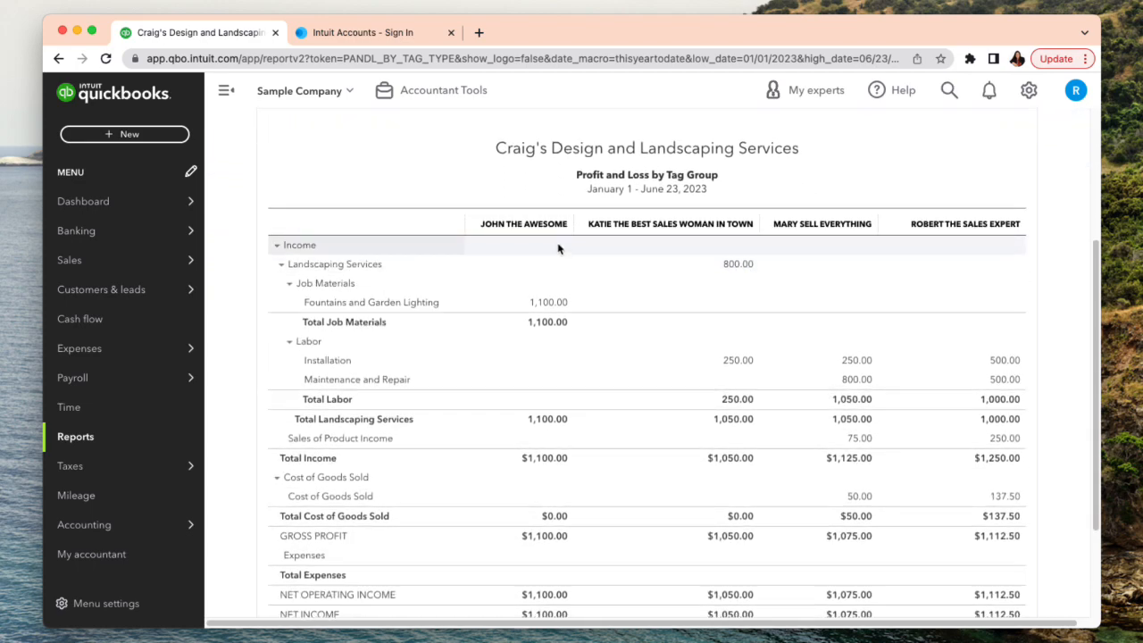
pyautogui.scroll(3, 558, 248)
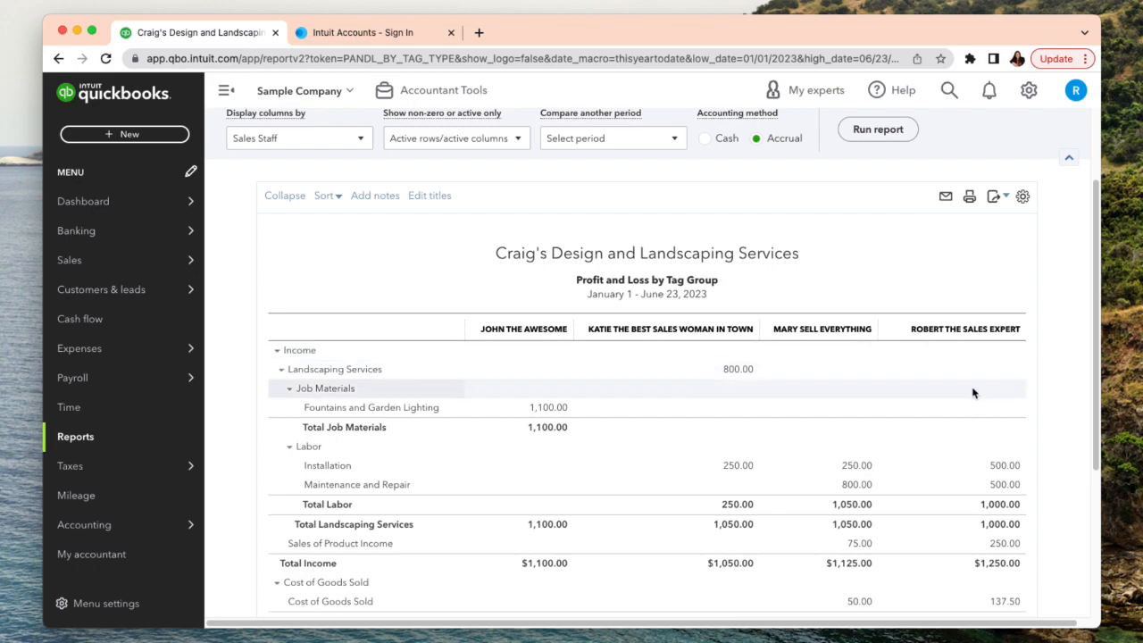
# - Drill into the first salesperson's Total Landscaping Services amount to examine its transactions, and return to the report summary
pyautogui.scroll(-1, 971, 387)
pyautogui.scroll(-5, 971, 386)
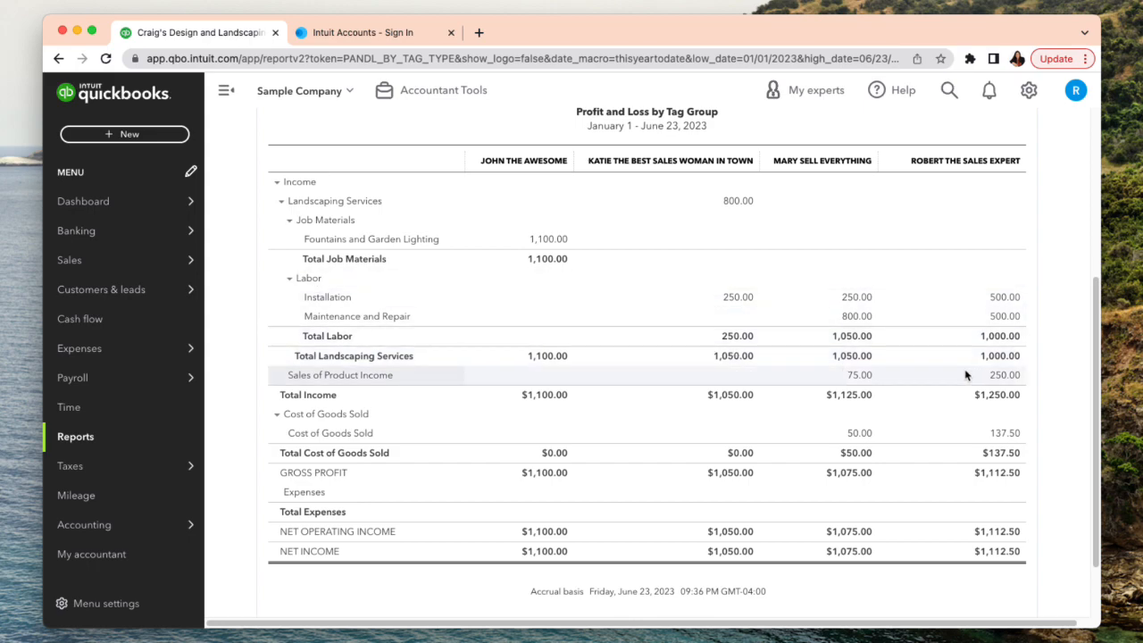
pyautogui.click(544, 358)
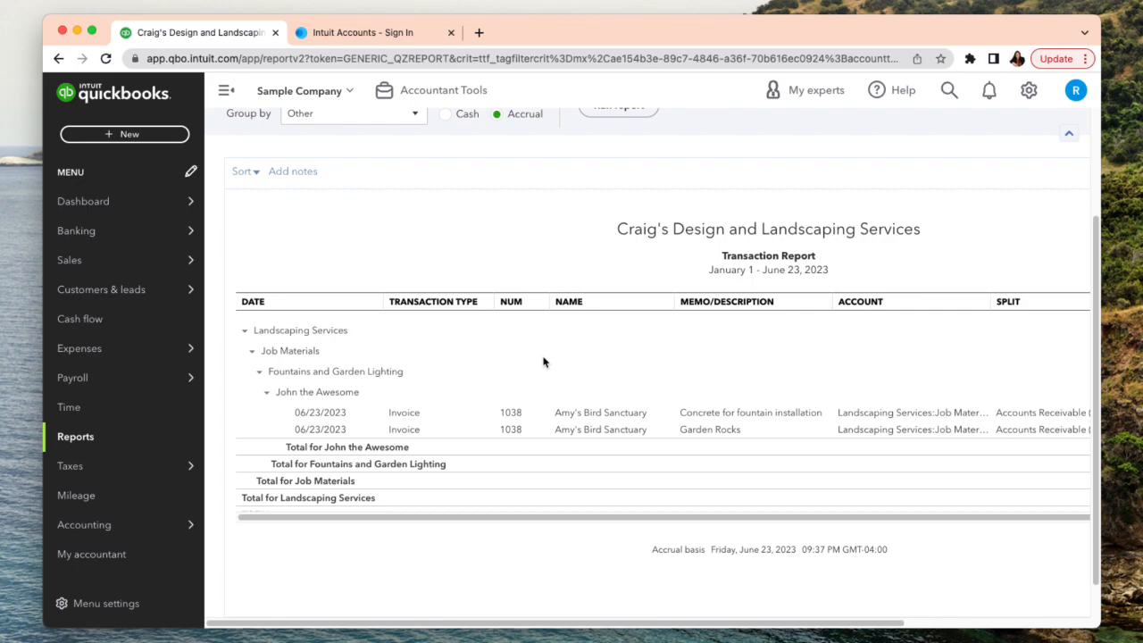
pyautogui.moveTo(681, 518); pyautogui.dragTo(845, 540)
pyautogui.moveTo(857, 624); pyautogui.dragTo(798, 528)
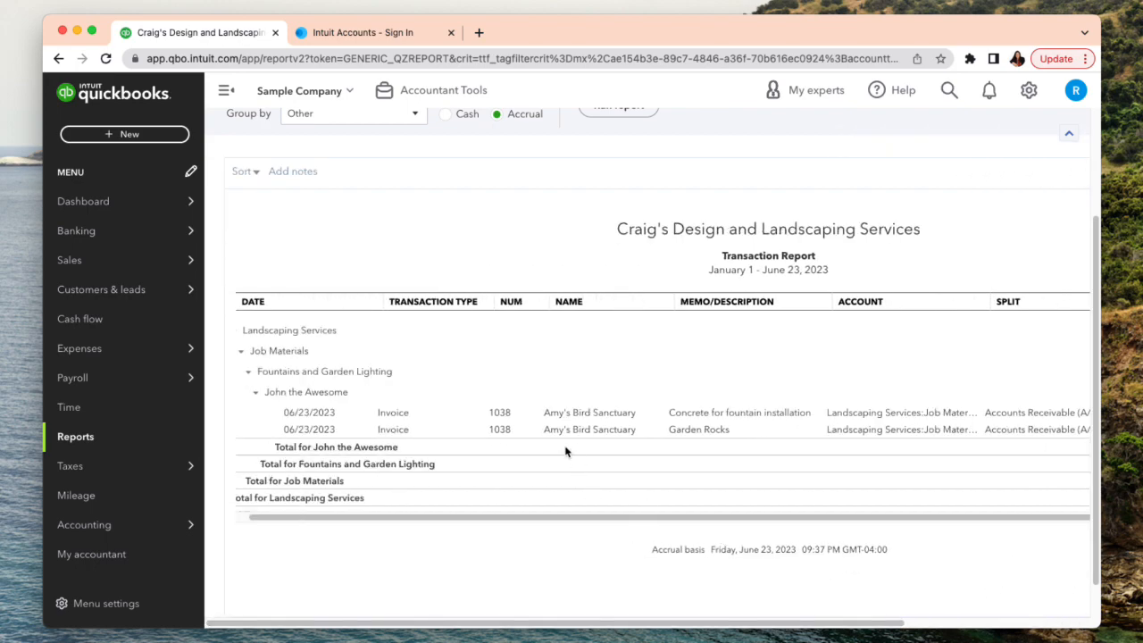
pyautogui.scroll(2, 428, 399)
pyautogui.scroll(3, 427, 398)
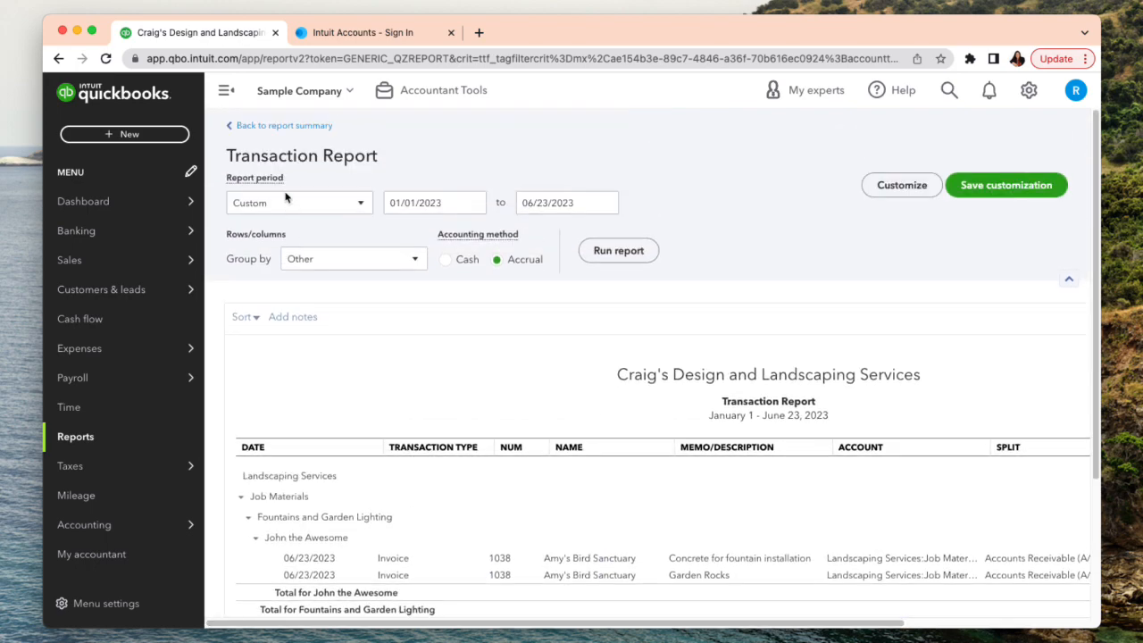
pyautogui.click(288, 126)
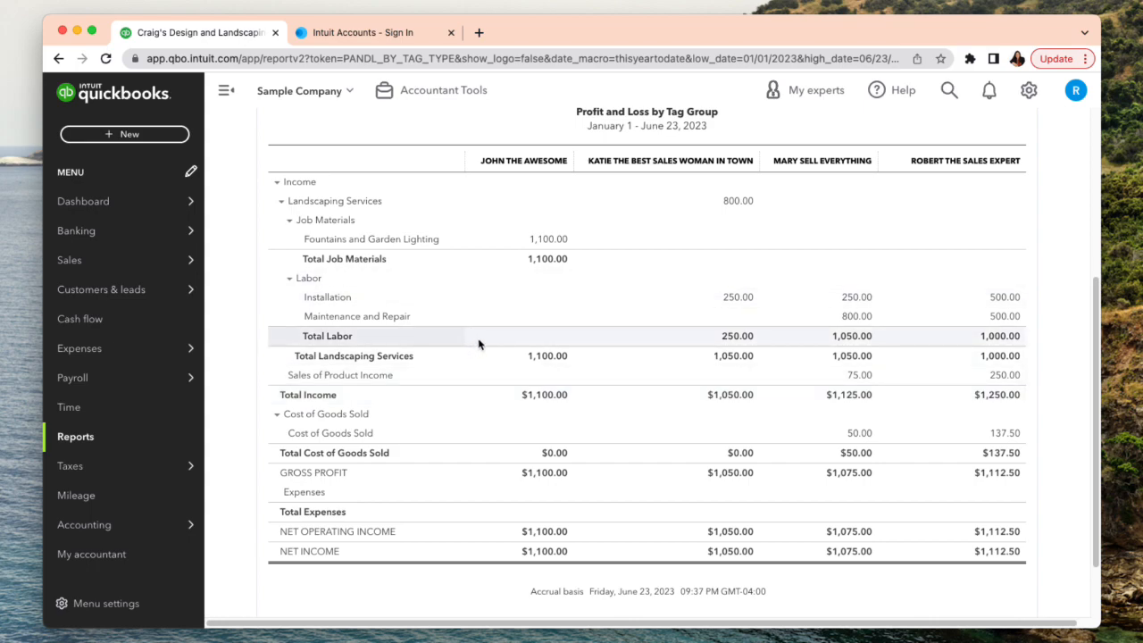
# - Review each salesperson's column in the tag group report and view the available export options
pyautogui.scroll(5, 670, 522)
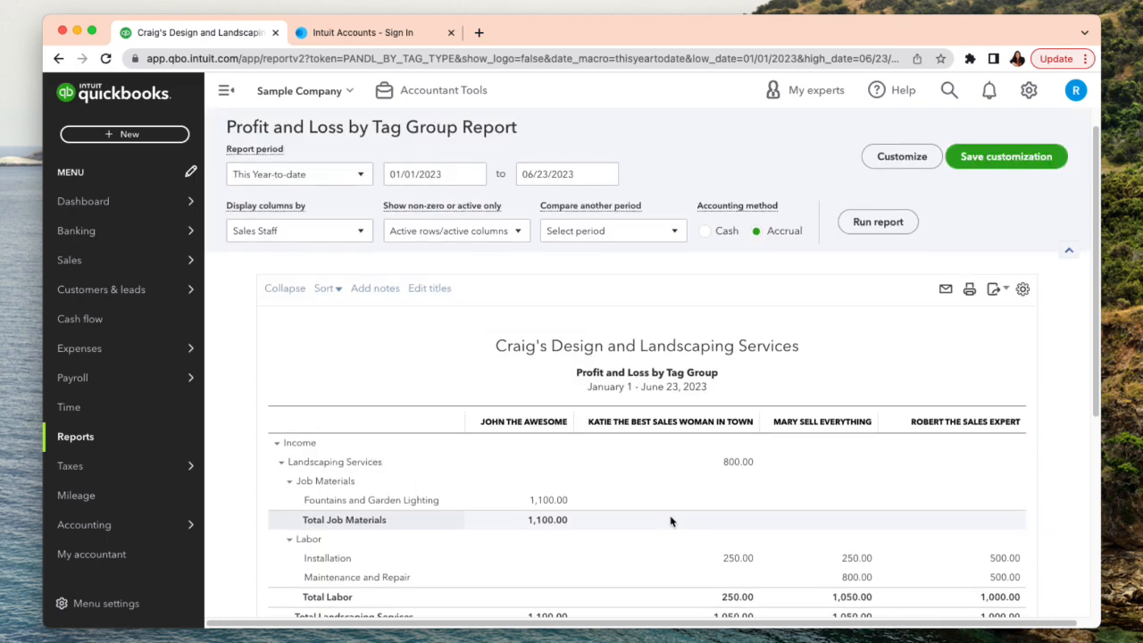
pyautogui.scroll(-2, 674, 518)
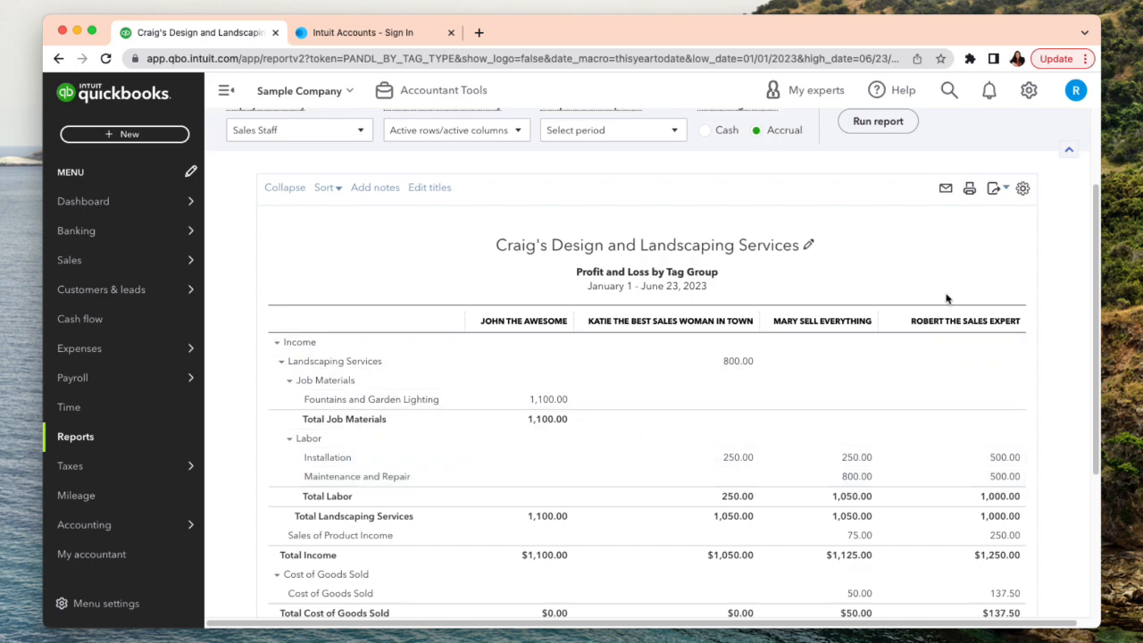
pyautogui.scroll(-3, 946, 384)
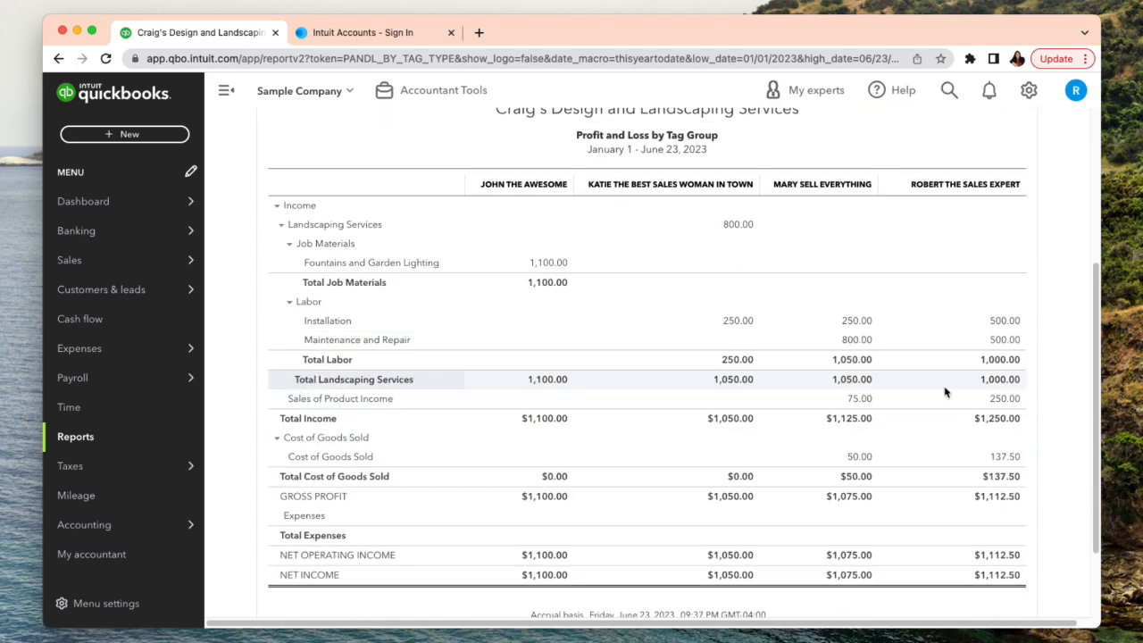
pyautogui.scroll(5, 946, 388)
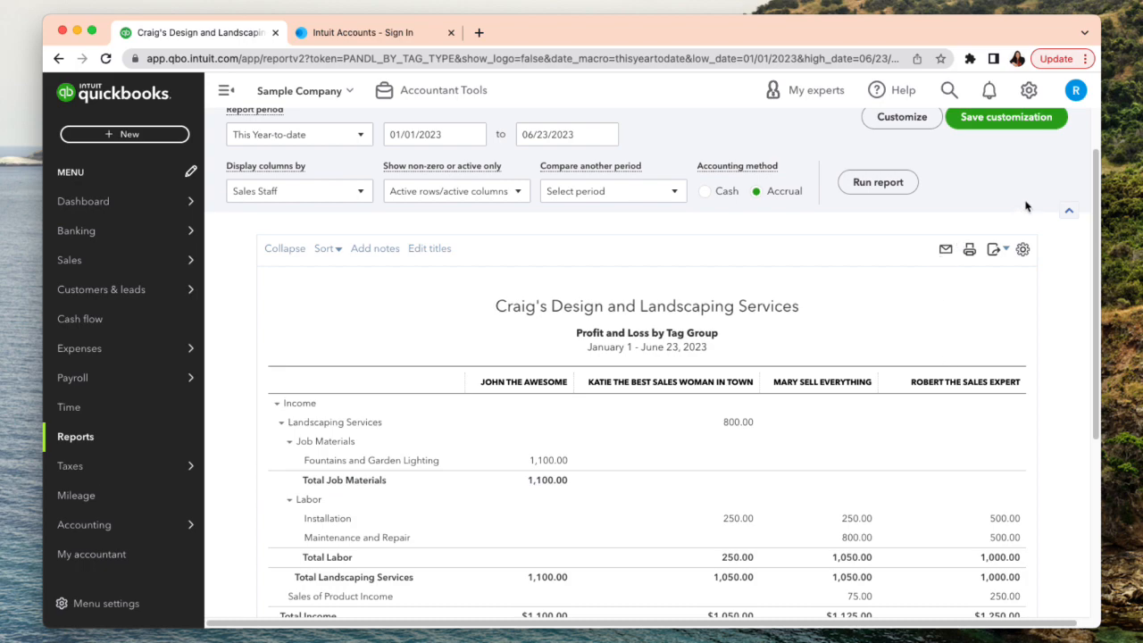
pyautogui.click(1006, 254)
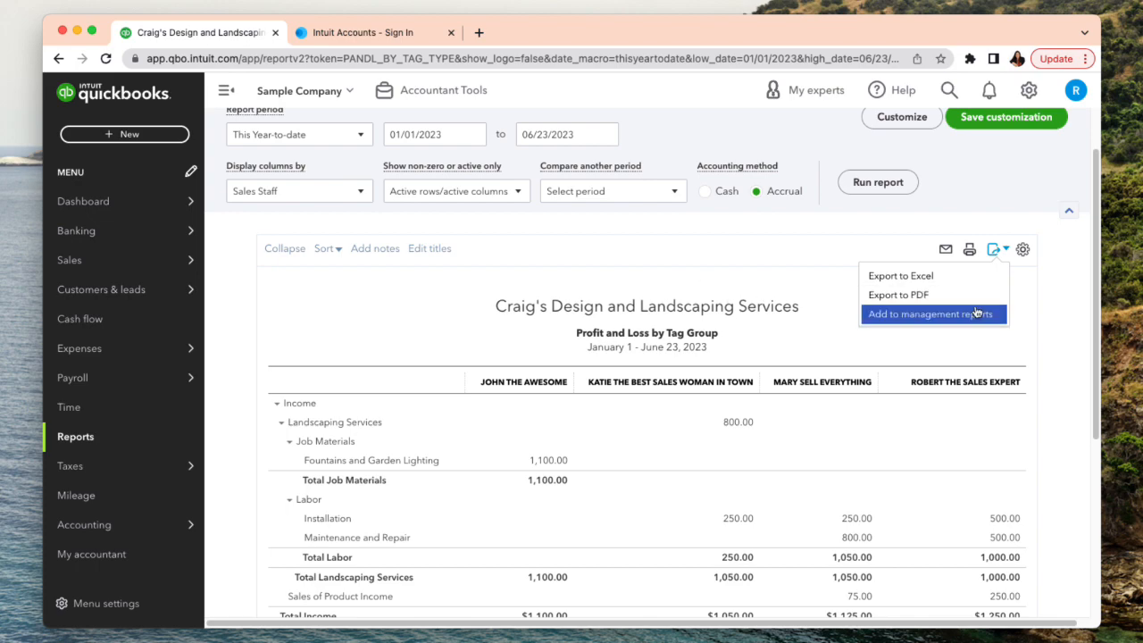
pyautogui.click(1059, 322)
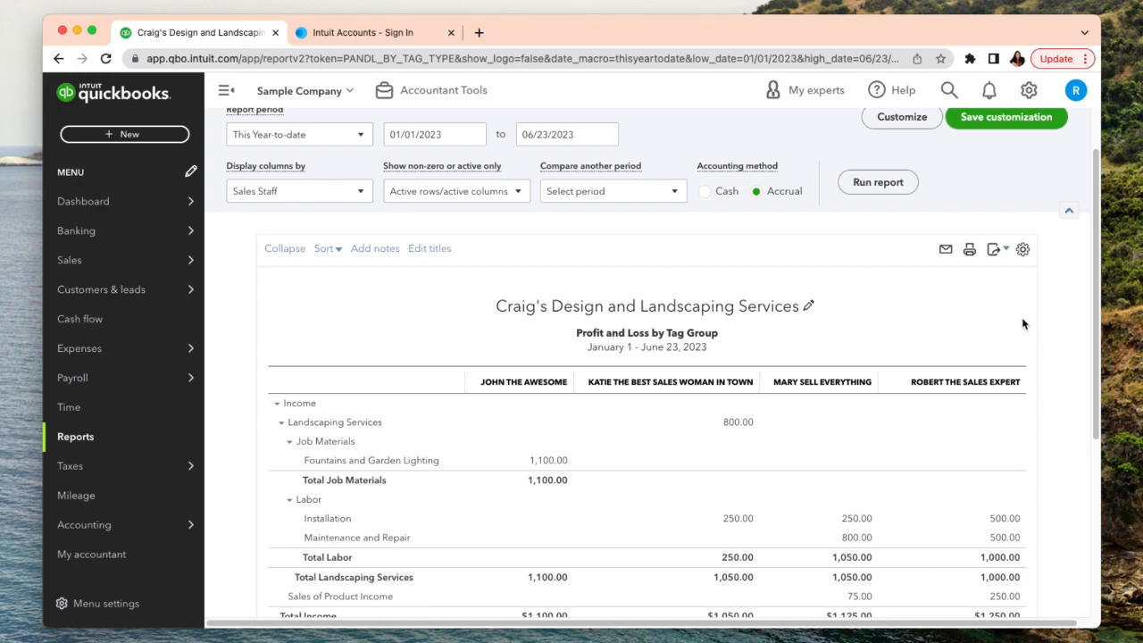
pyautogui.moveTo(178, 207)
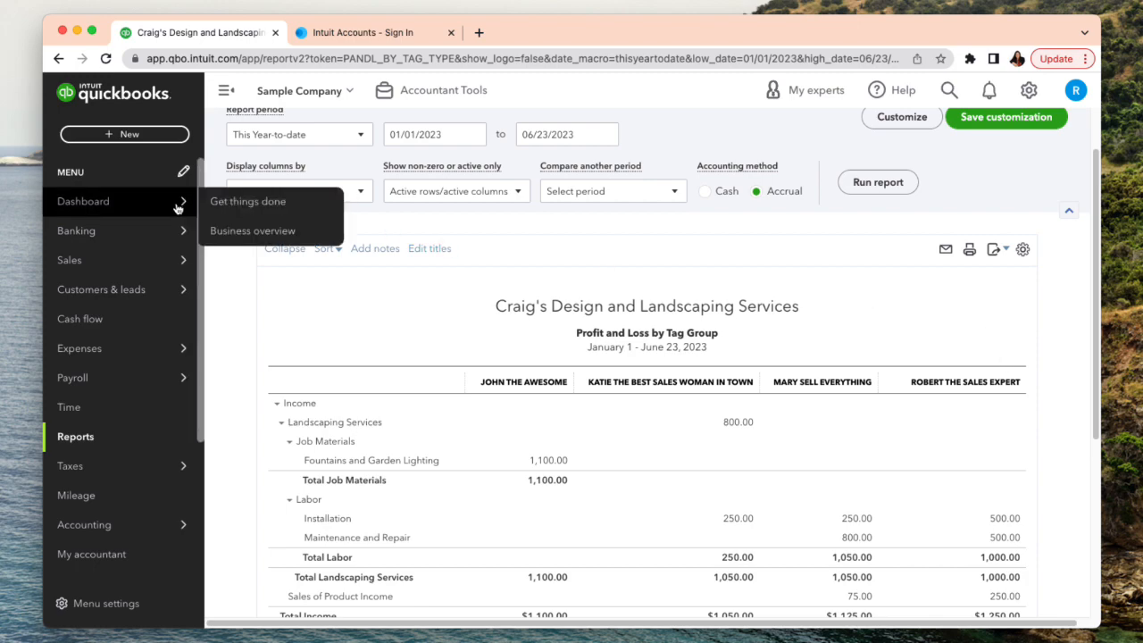
pyautogui.click(108, 136)
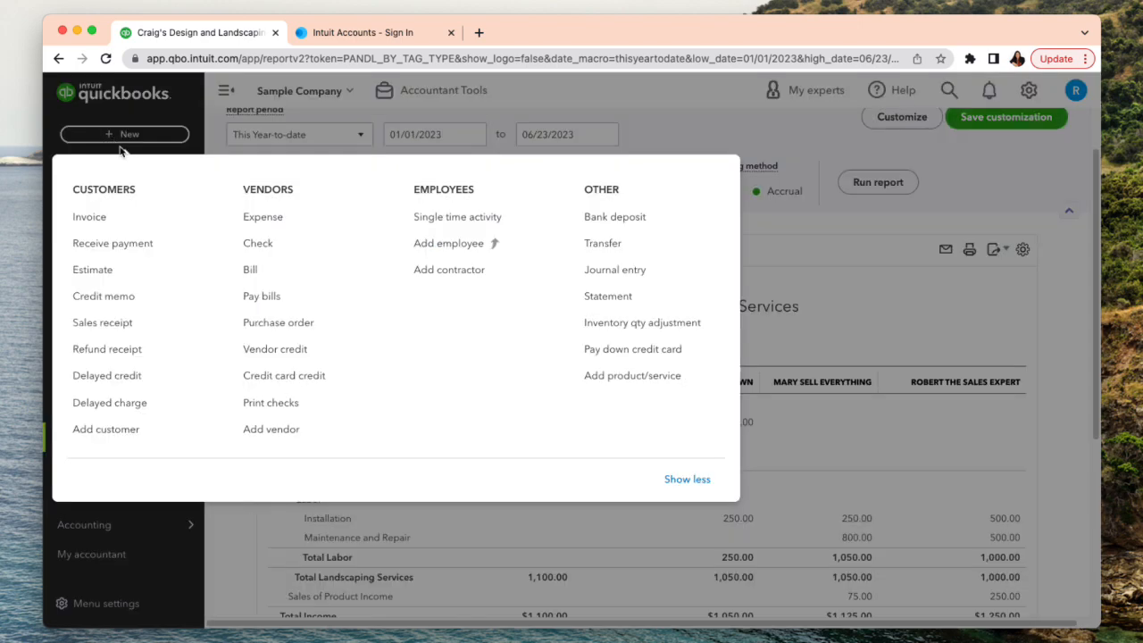
pyautogui.click(854, 292)
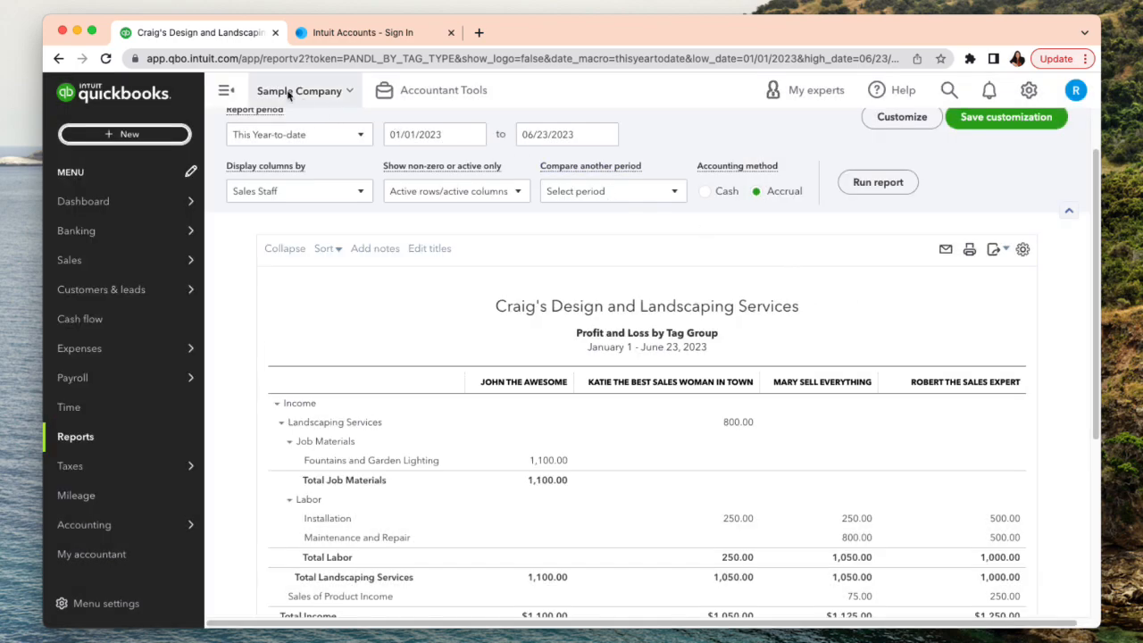
# - Duplicate the report's browser tab, check the report in the original, and switch to the duplicate
pyautogui.rightClick(252, 42)
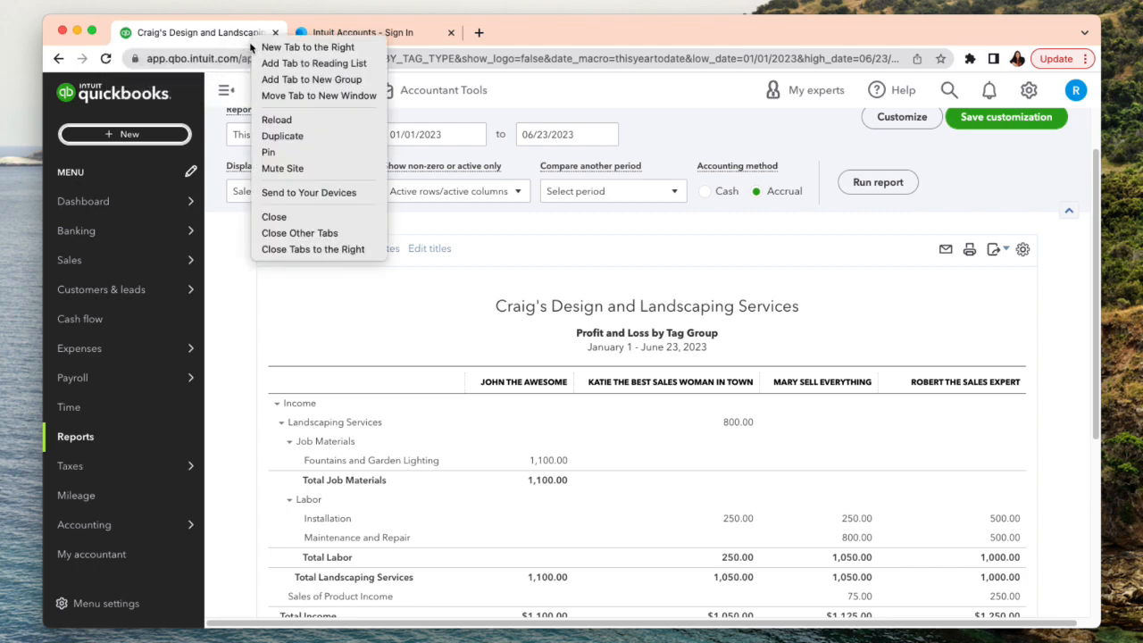
pyautogui.click(280, 139)
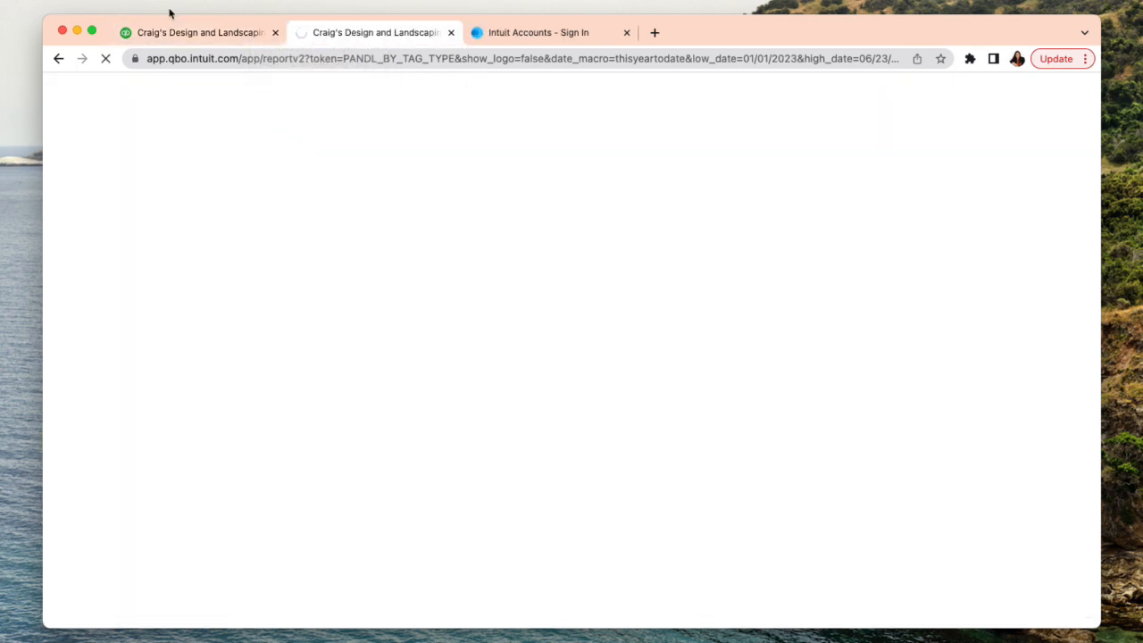
pyautogui.click(167, 33)
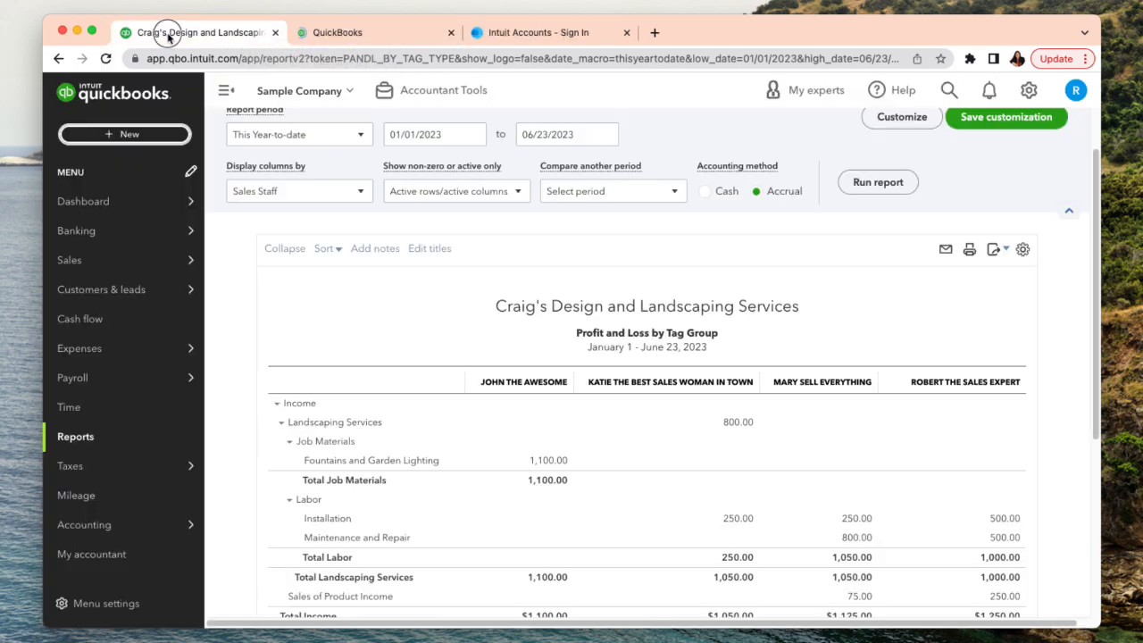
pyautogui.scroll(-2, 591, 292)
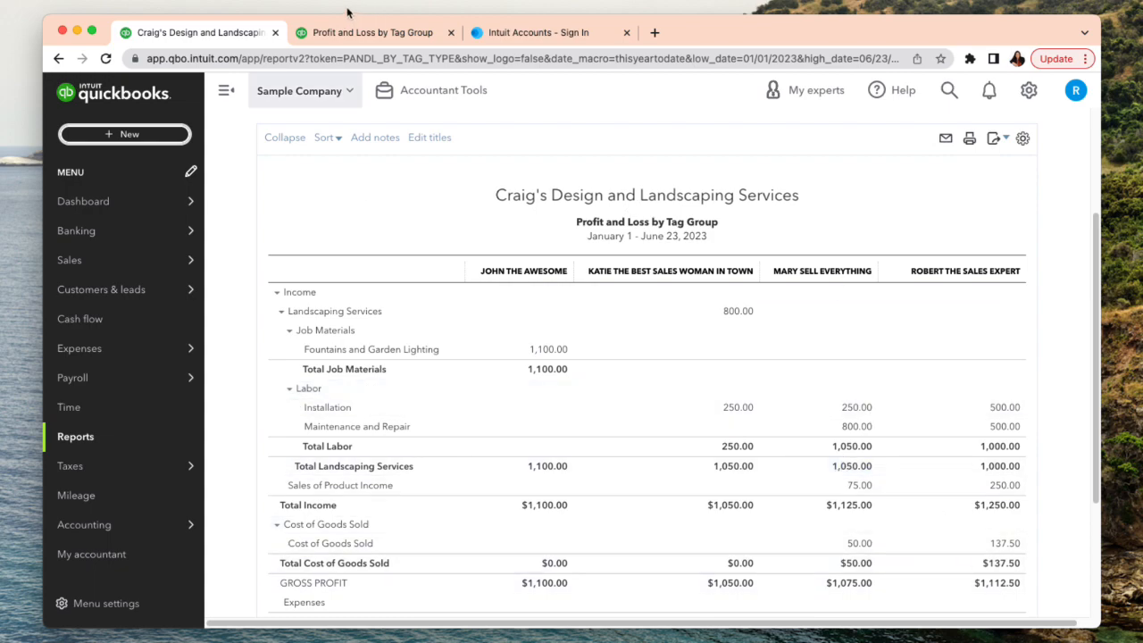
pyautogui.click(335, 34)
# - Create a new journal entry in the duplicated tab, keeping the report open in the original tab
pyautogui.moveTo(157, 302)
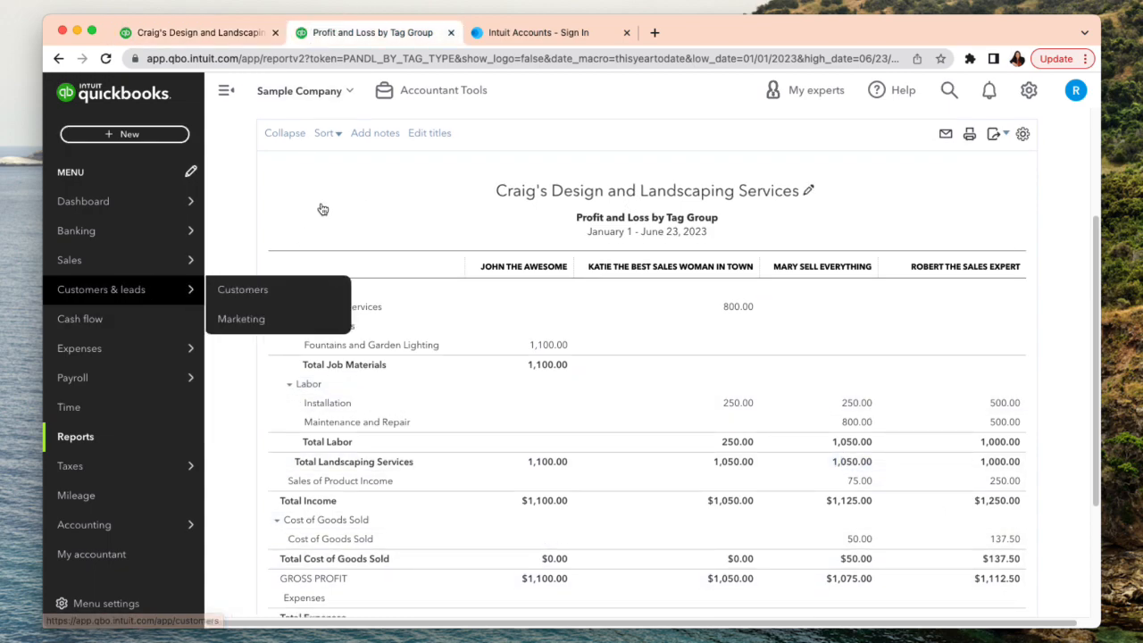
pyautogui.click(104, 136)
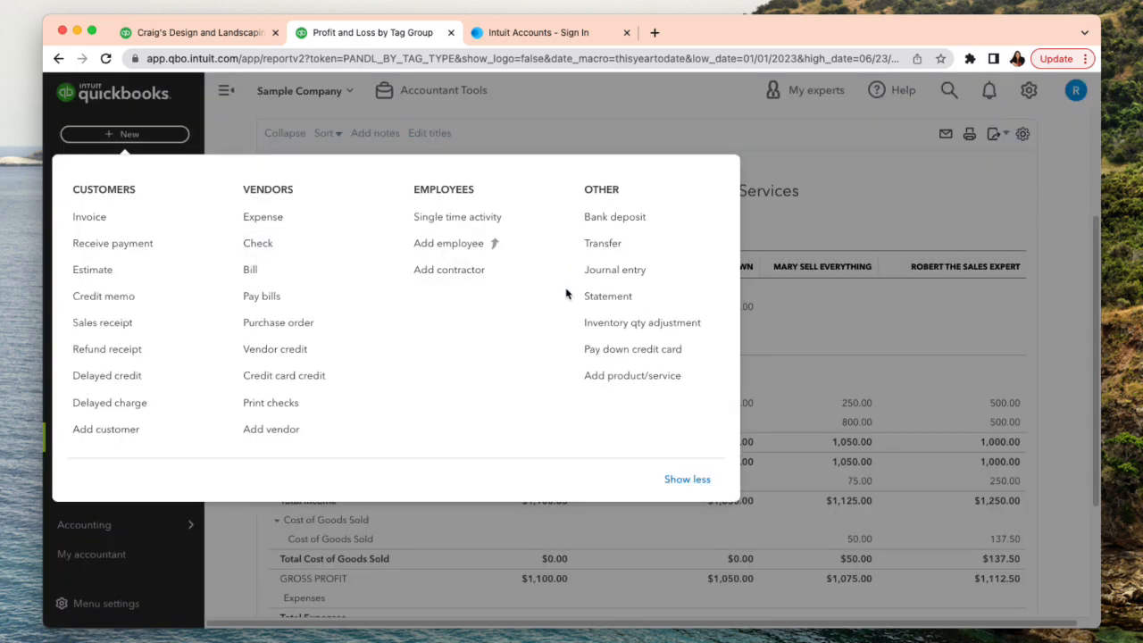
pyautogui.click(602, 273)
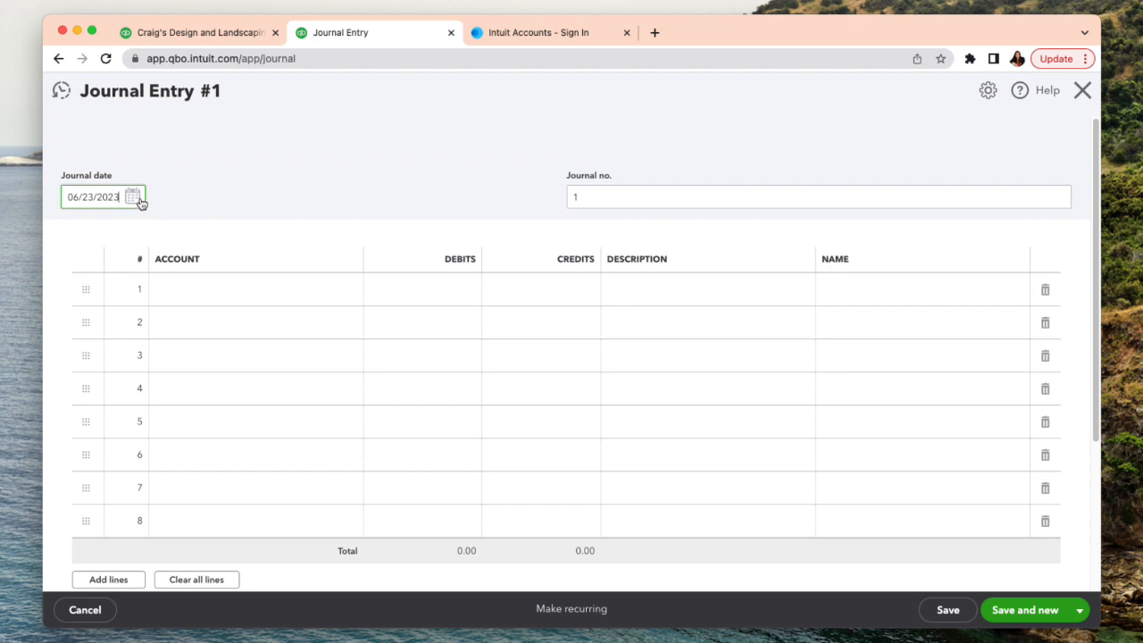
# - Search the account list of the first journal line for a commission account and clear the search text
pyautogui.click(214, 287)
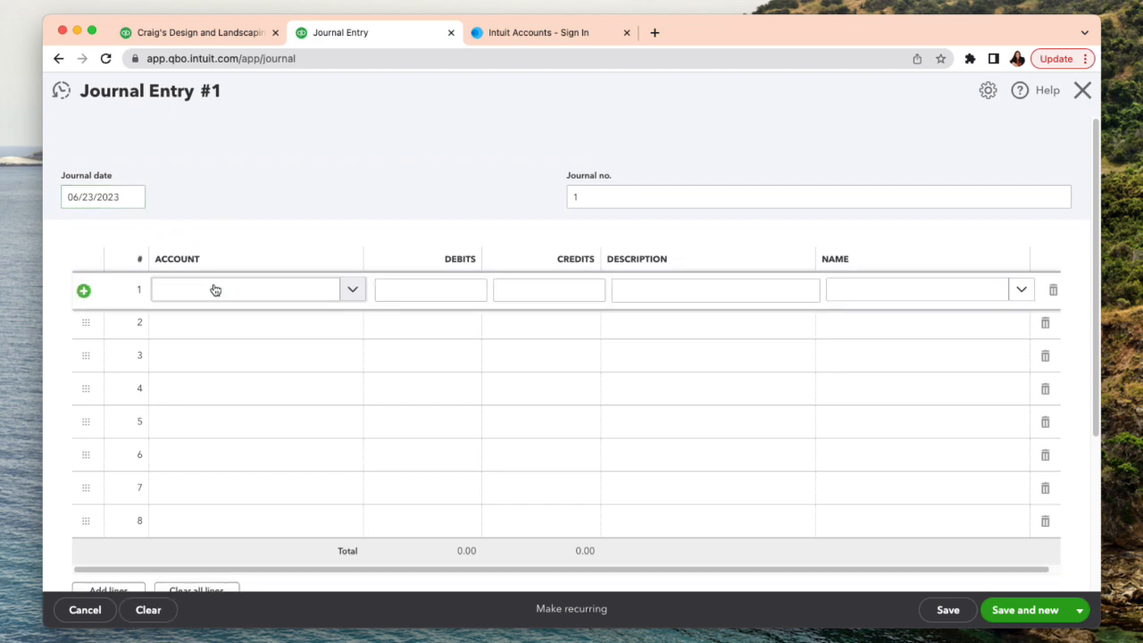
pyautogui.click(311, 297)
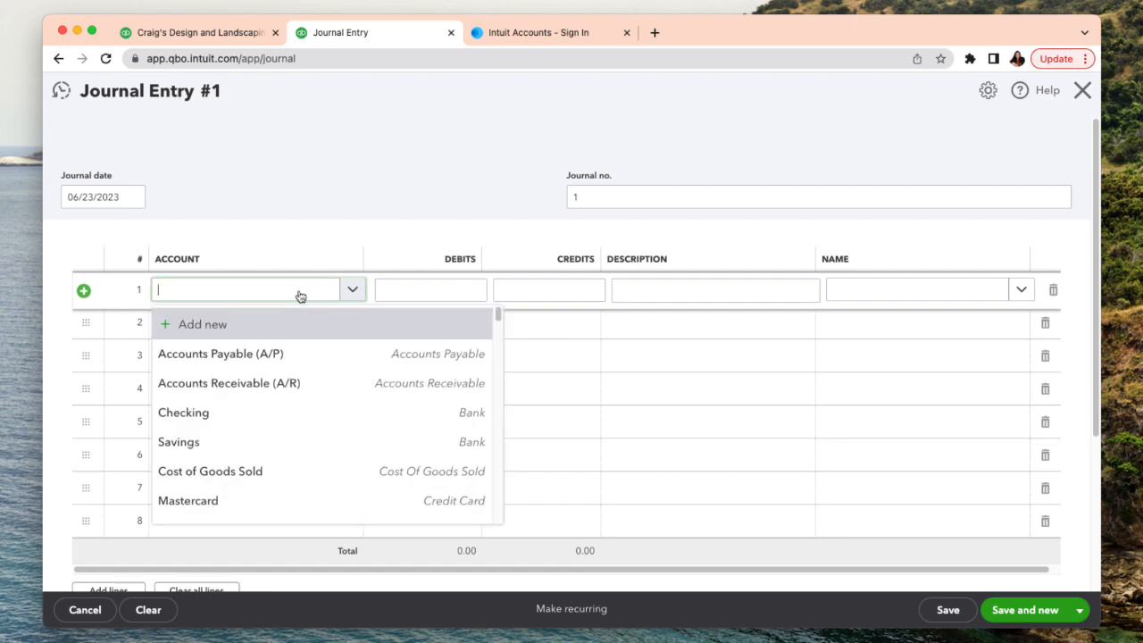
pyautogui.write('com')
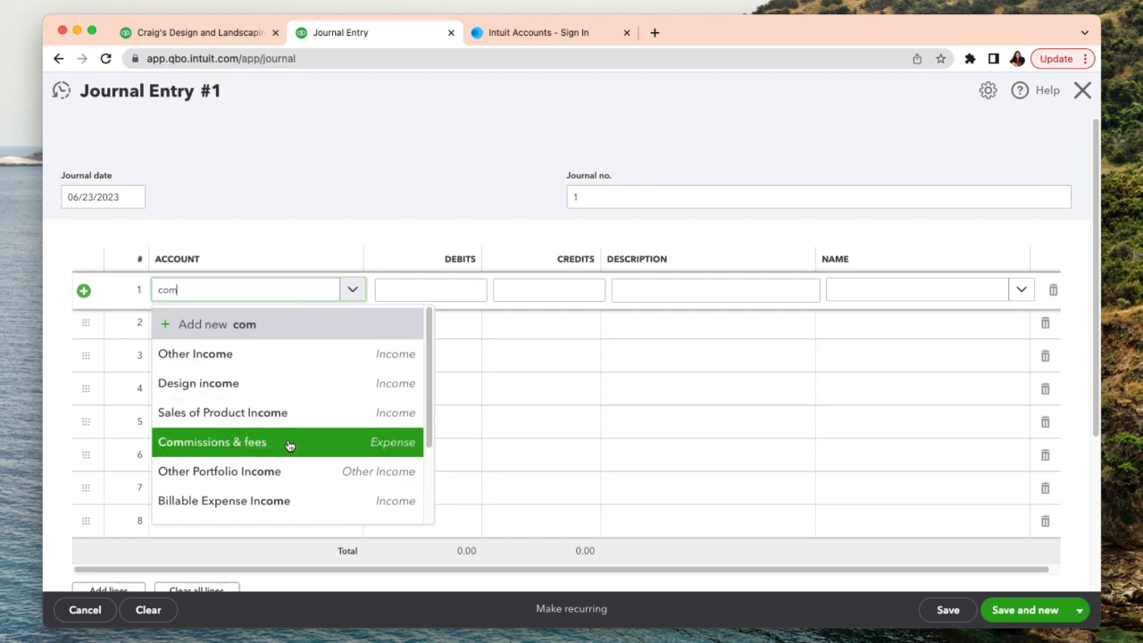
pyautogui.press('BackSpace')
pyautogui.press('BackSpace')
pyautogui.press('BackSpace')
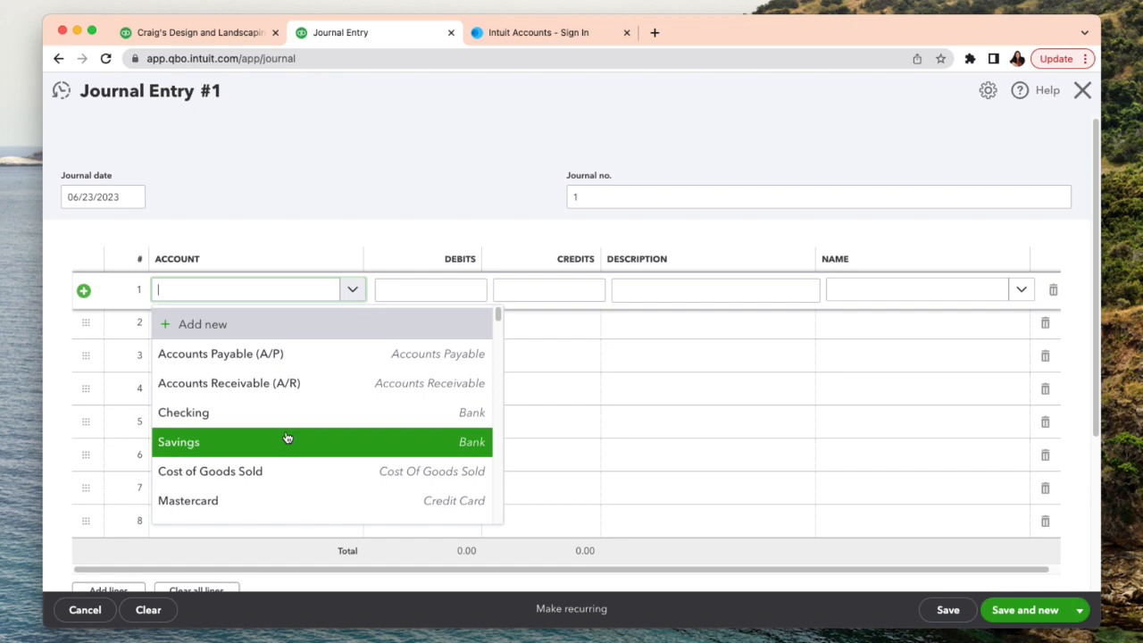
pyautogui.write('com')
pyautogui.write('ssion')
pyautogui.press('BackSpace')
pyautogui.press('BackSpace')
pyautogui.press('BackSpace')
pyautogui.press('BackSpace')
pyautogui.press('BackSpace')
pyautogui.press('BackSpace')
pyautogui.press('BackSpace')
pyautogui.press('BackSpace')
pyautogui.press('BackSpace')
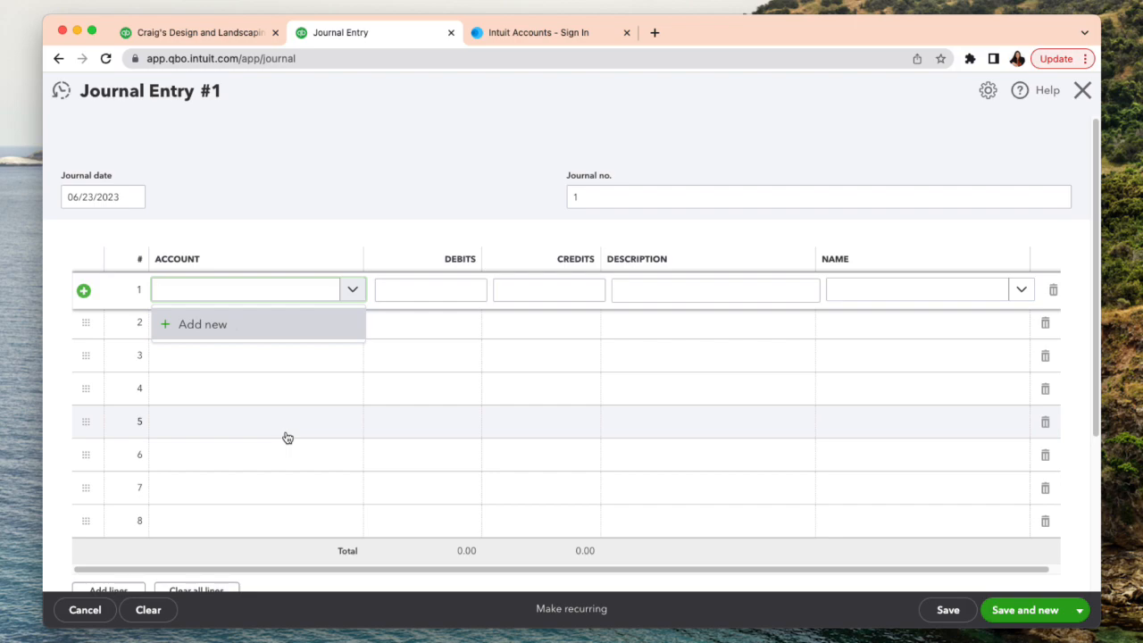
# - Start a new account from the first journal line and set its account type to Other Current Liabilities
pyautogui.click(226, 335)
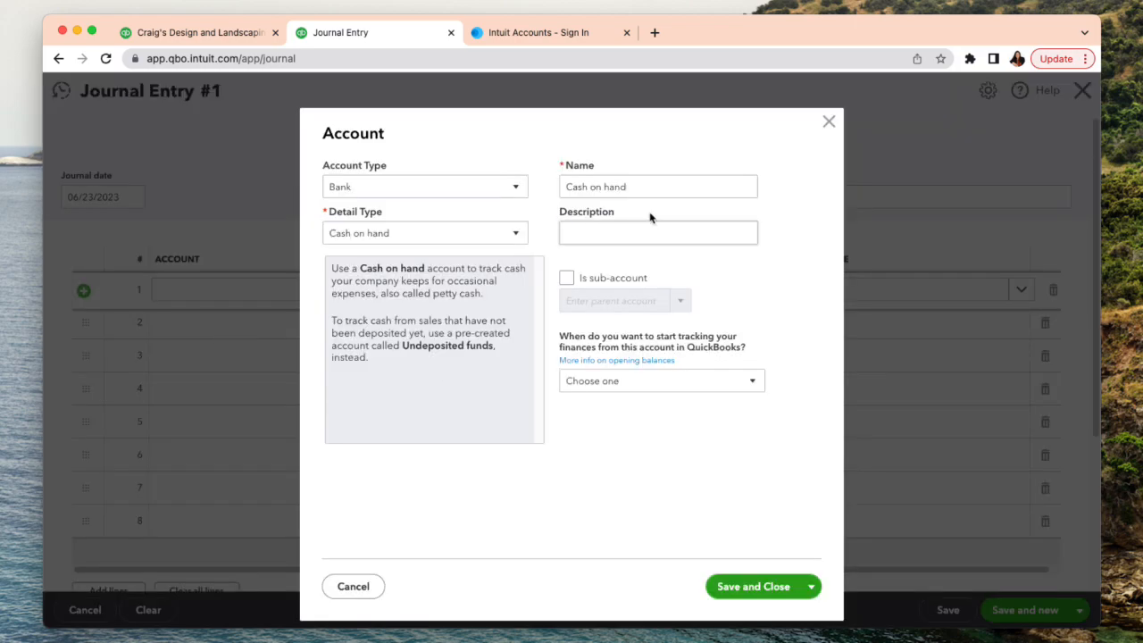
pyautogui.click(515, 187)
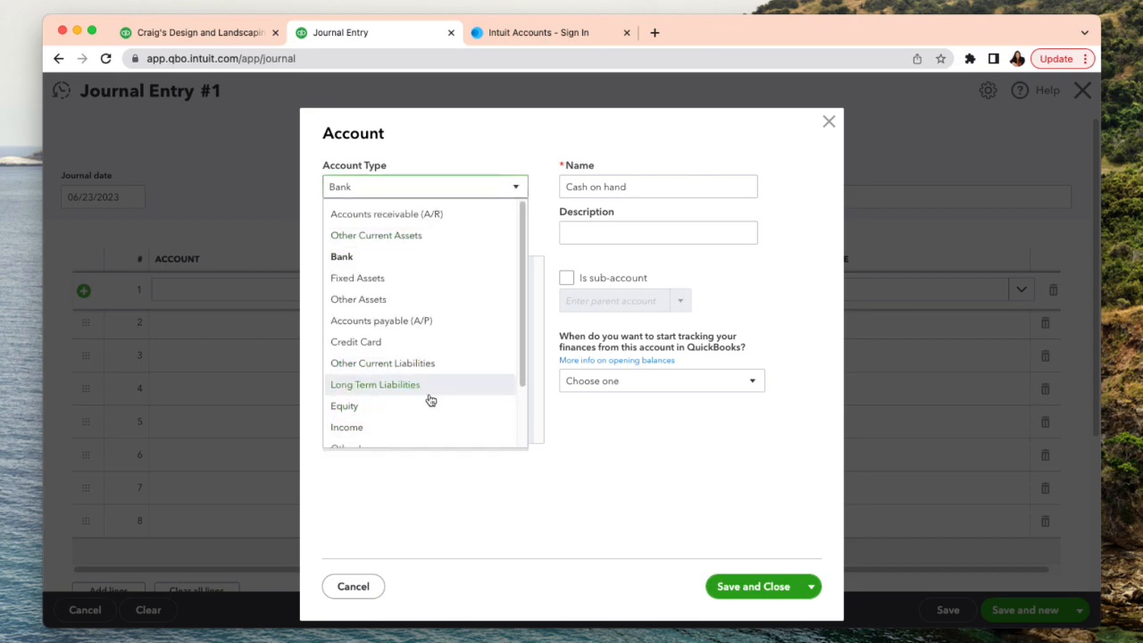
pyautogui.scroll(-1, 428, 397)
pyautogui.scroll(1, 431, 397)
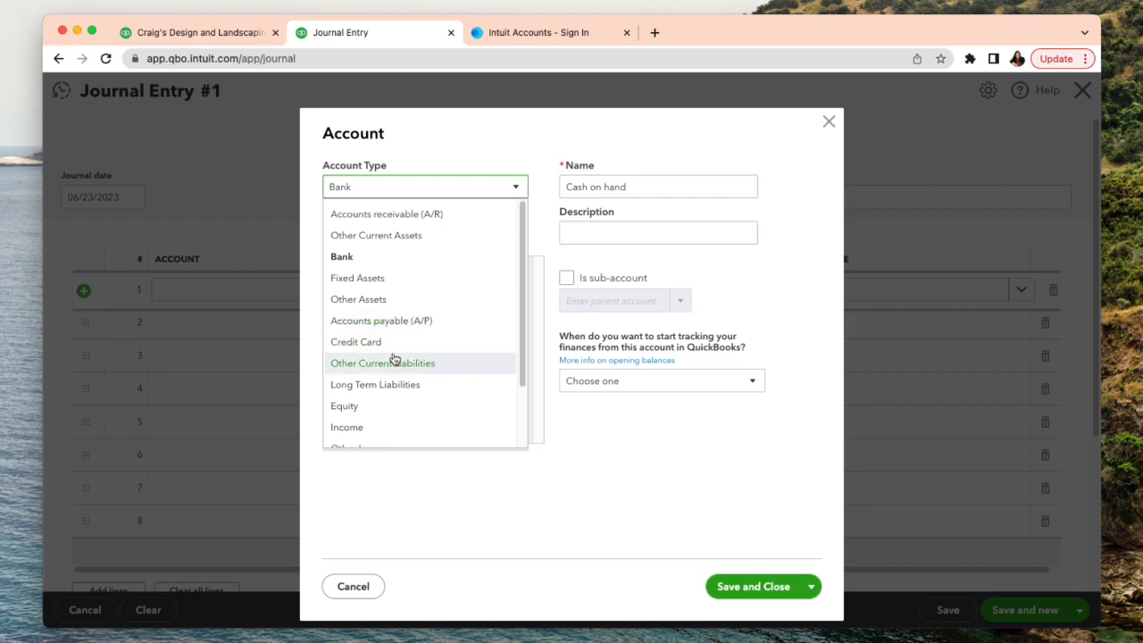
pyautogui.click(399, 368)
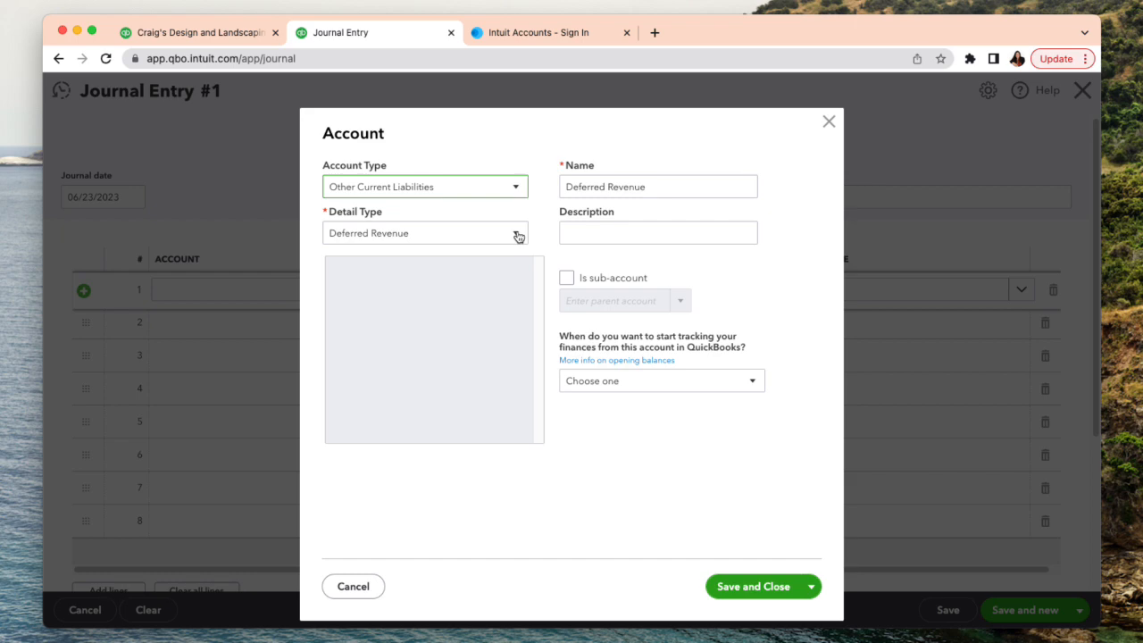
# - Set the new account's detail type to Other Current Liabilities
pyautogui.click(517, 236)
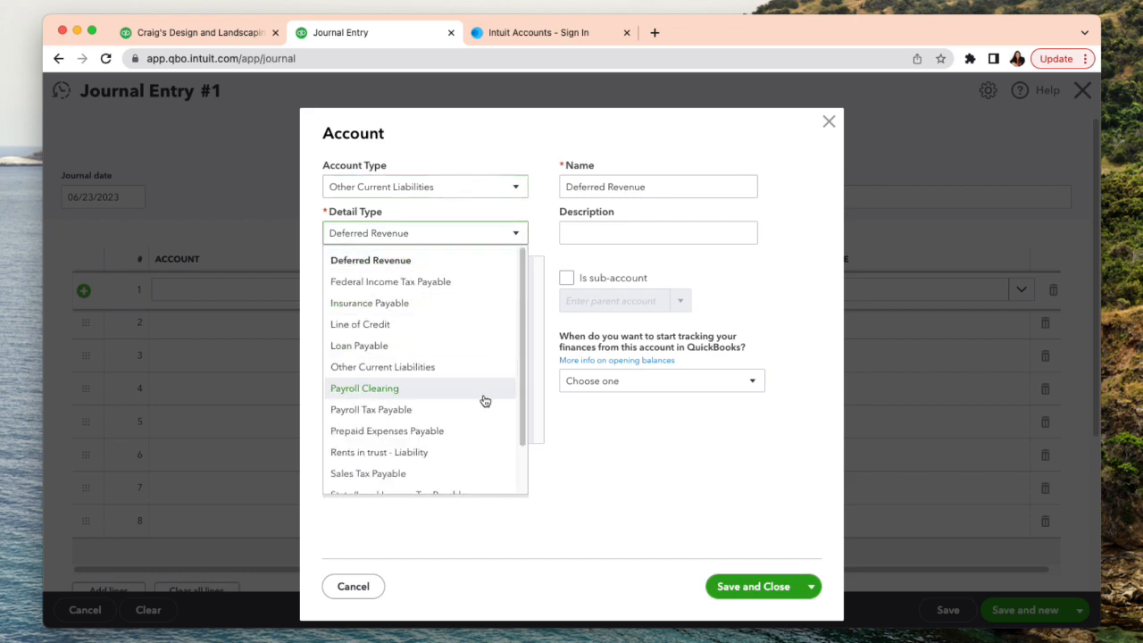
pyautogui.scroll(-1, 483, 408)
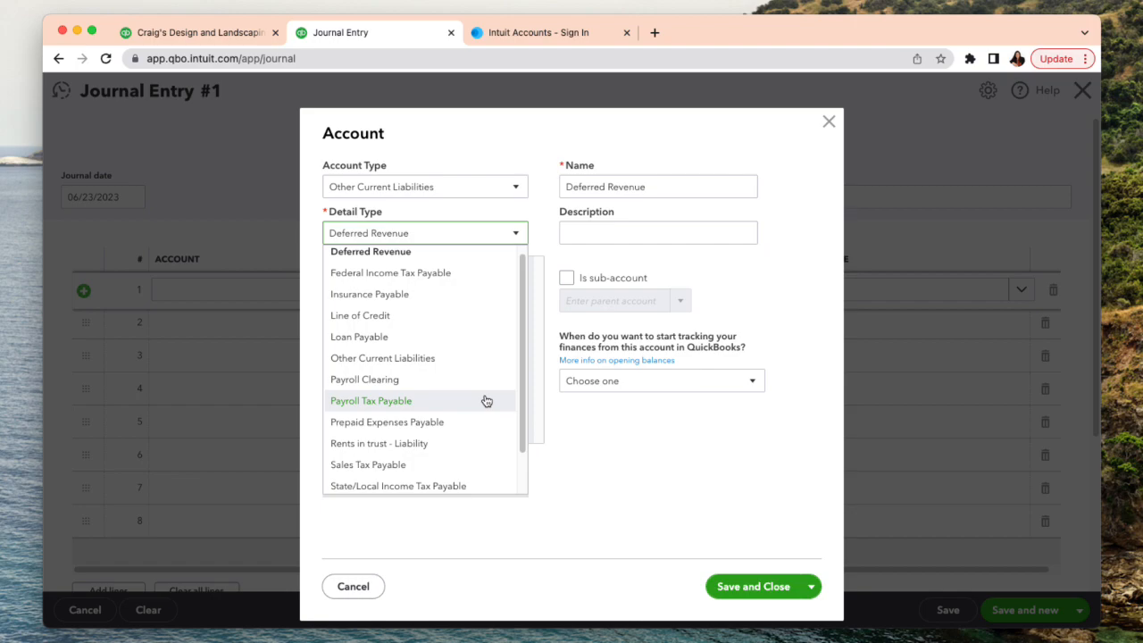
pyautogui.scroll(-5, 486, 400)
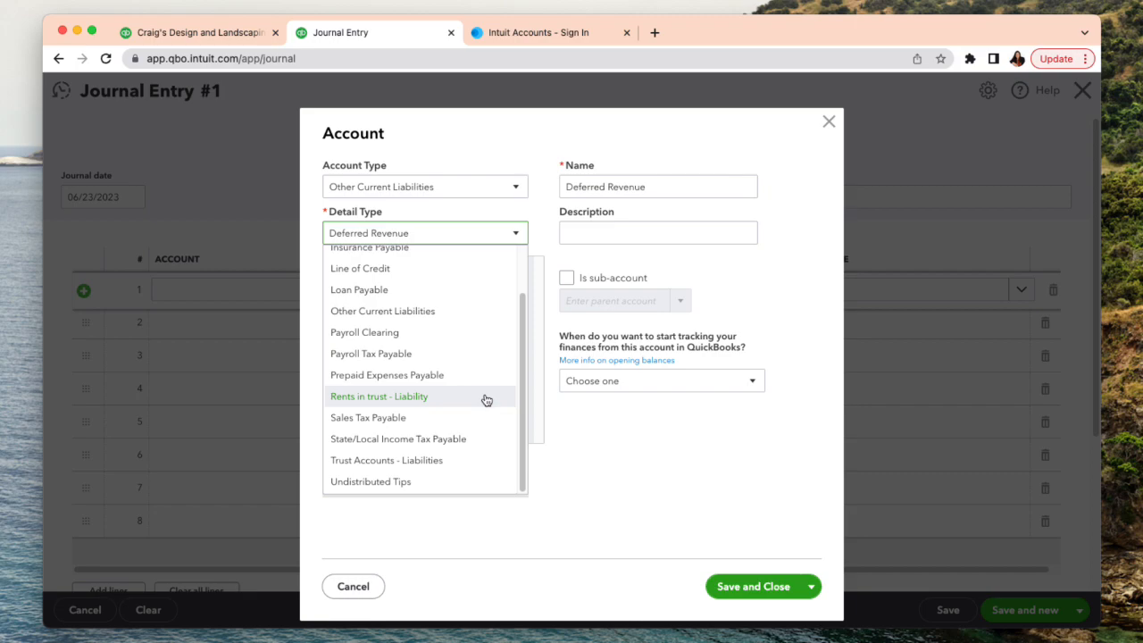
pyautogui.scroll(1, 485, 399)
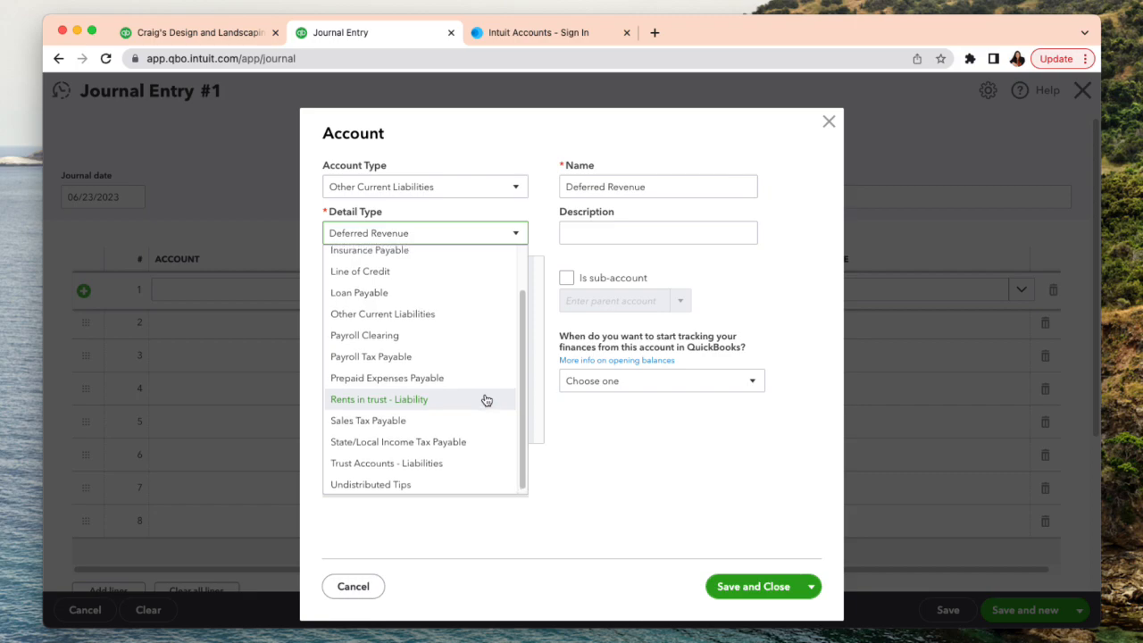
pyautogui.click(429, 325)
# - Name the new account Commission Payable and save it to the first journal line
pyautogui.click(680, 184)
pyautogui.tripleClick(680, 184)
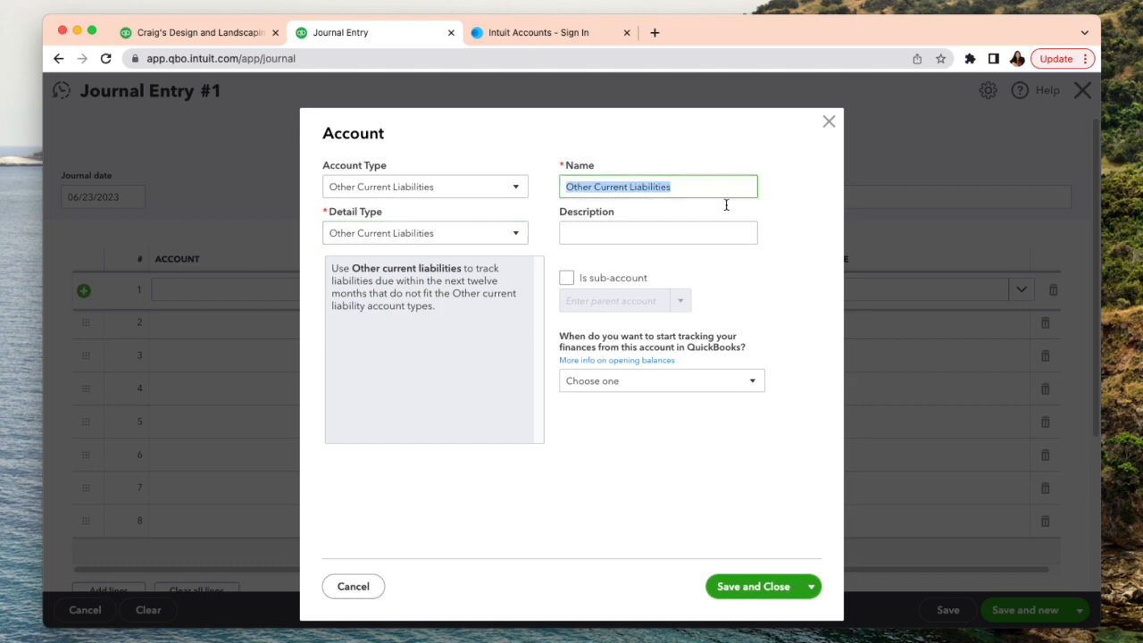
pyautogui.press('BackSpace')
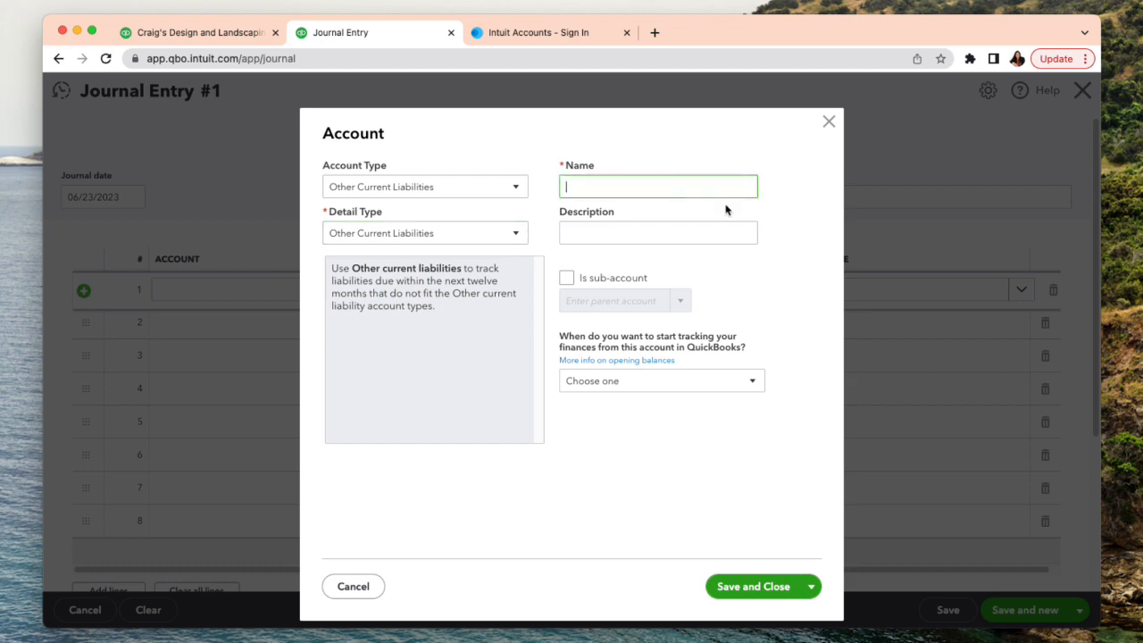
pyautogui.write('Comission')
pyautogui.press('BackSpace')
pyautogui.press('BackSpace')
pyautogui.press('BackSpace')
pyautogui.press('BackSpace')
pyautogui.write('ssion')
pyautogui.click(764, 576)
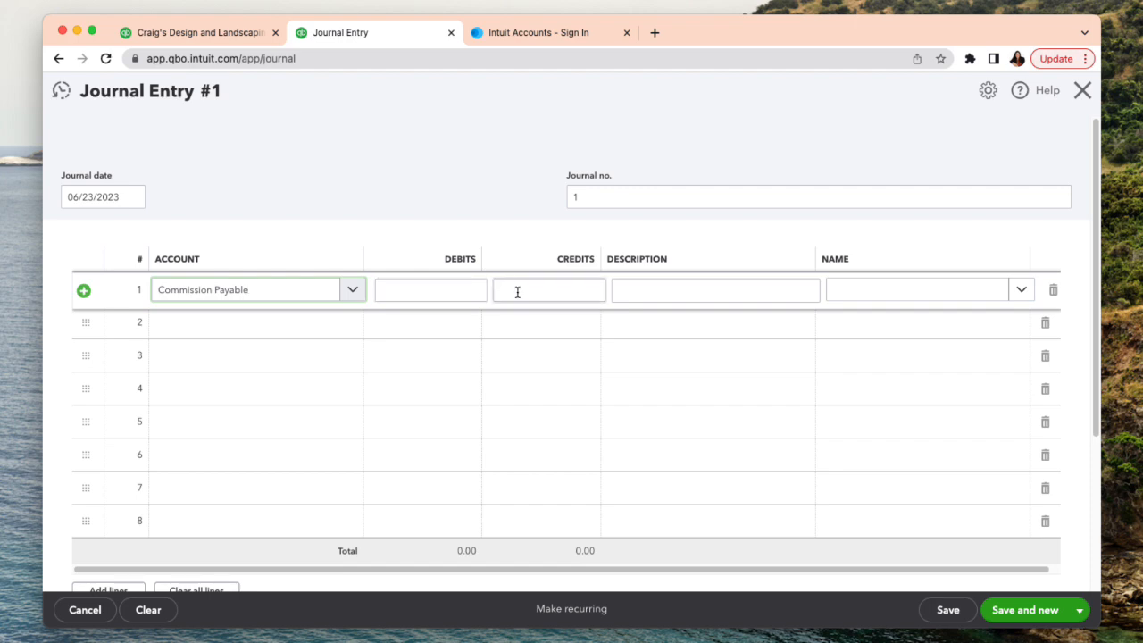
# - Check the first salesperson's income in the report and credit 110 to Commission Payable on the first journal line
pyautogui.click(516, 293)
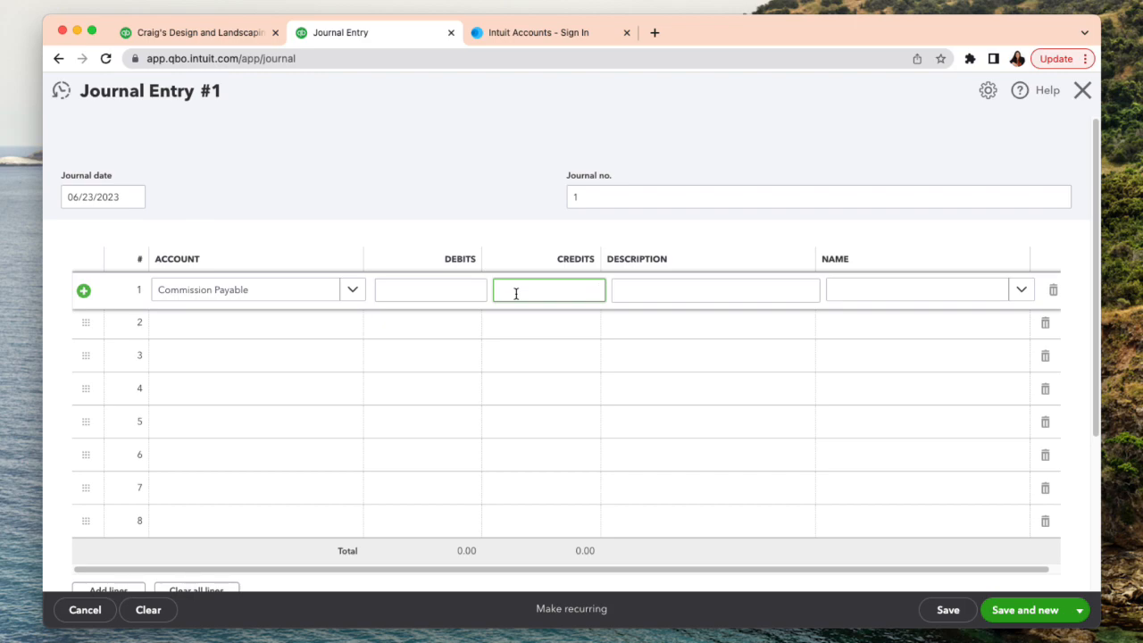
pyautogui.write('100')
pyautogui.click(198, 36)
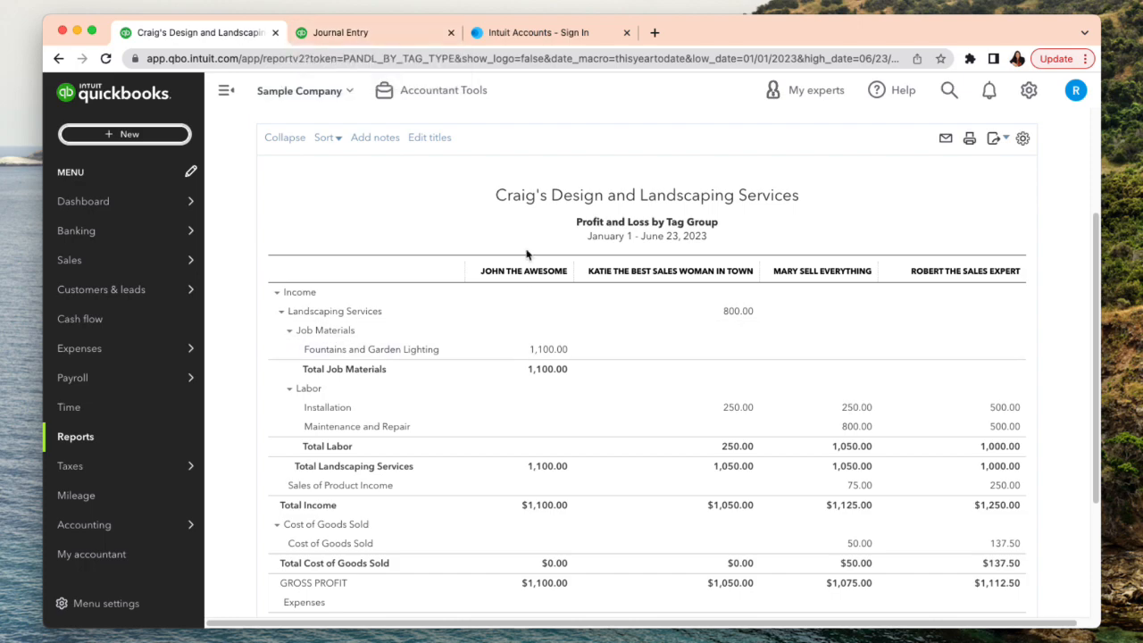
pyautogui.click(323, 35)
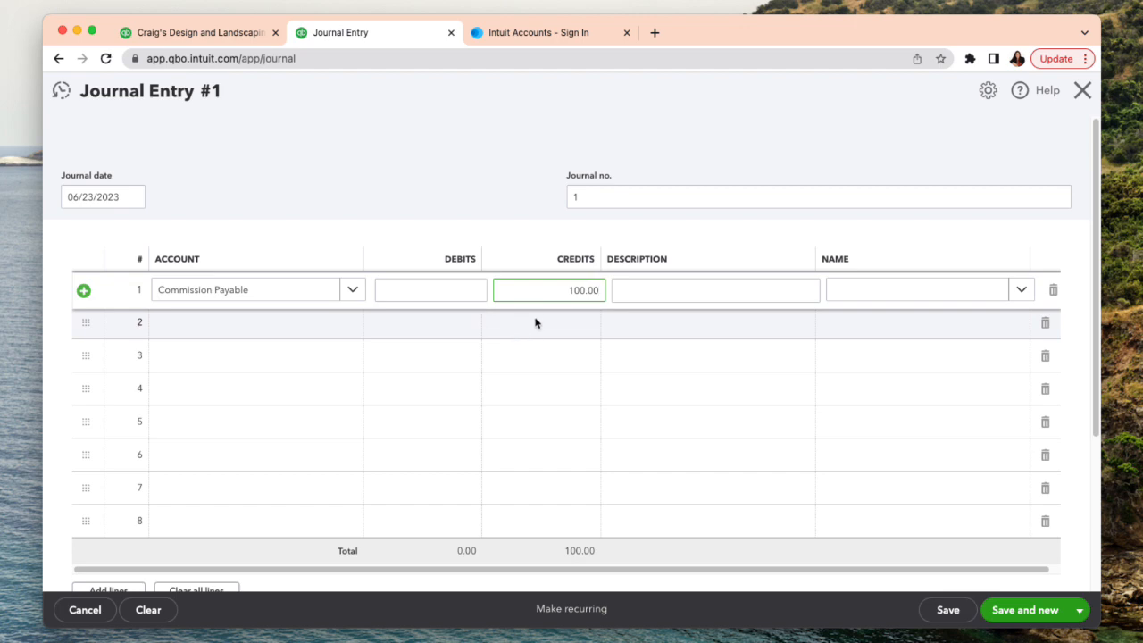
pyautogui.doubleClick(561, 290)
pyautogui.write('1')
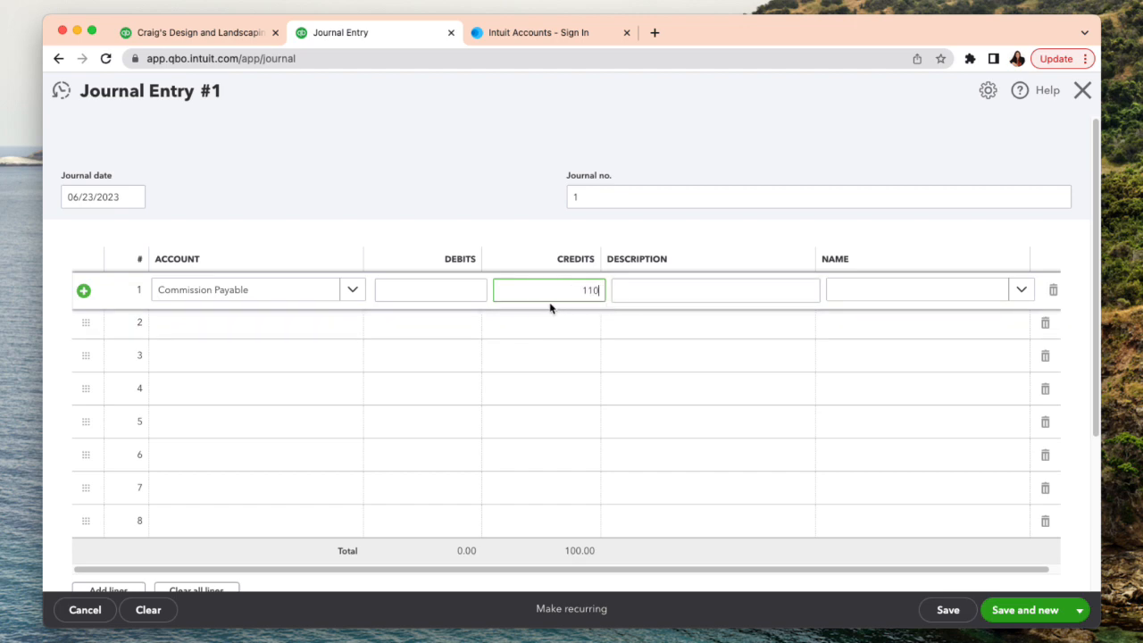
pyautogui.write('10')
pyautogui.press('Tab')
# - Start a new contact from the first journal line's name field and enter the first salesperson's display name
pyautogui.click(877, 291)
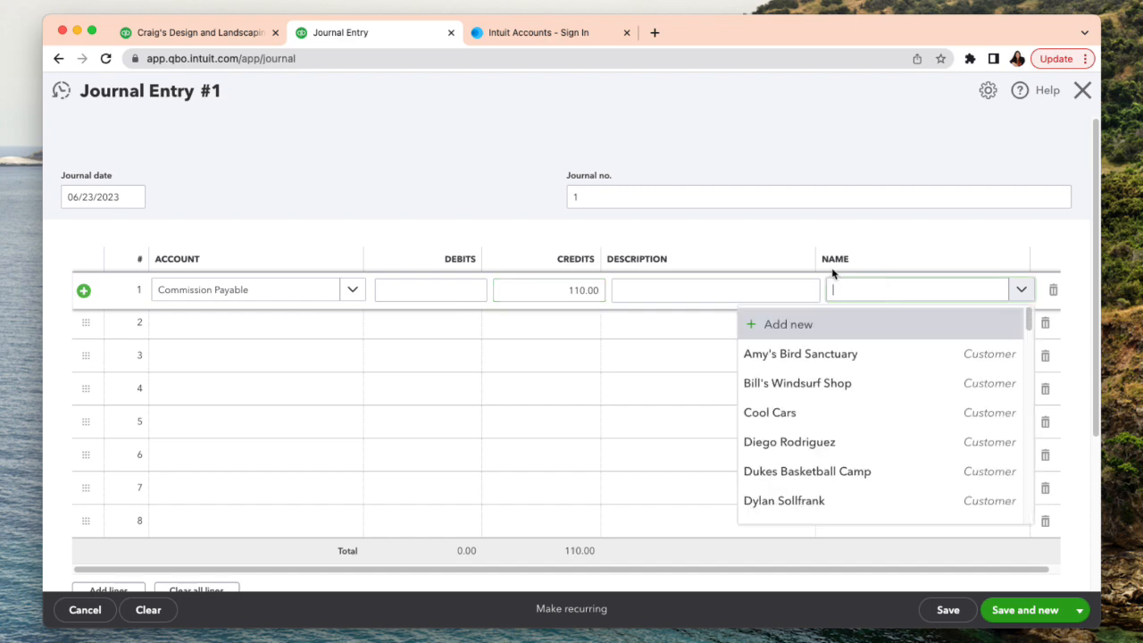
pyautogui.write('john')
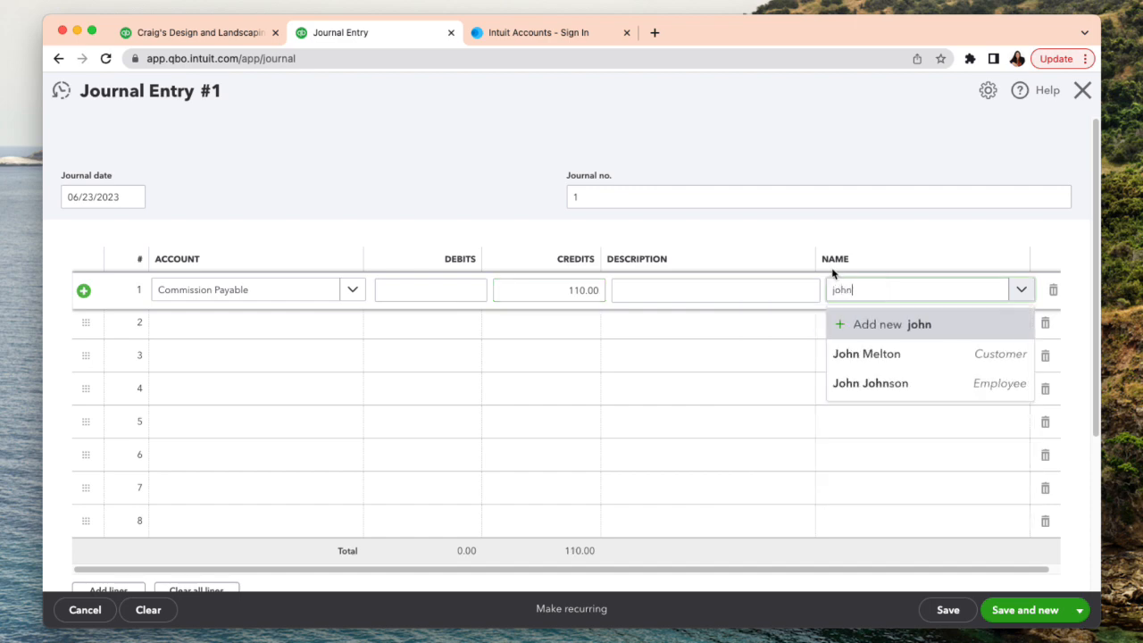
pyautogui.press('BackSpace')
pyautogui.press('BackSpace')
pyautogui.press('BackSpace')
pyautogui.press('BackSpace')
pyautogui.click(840, 325)
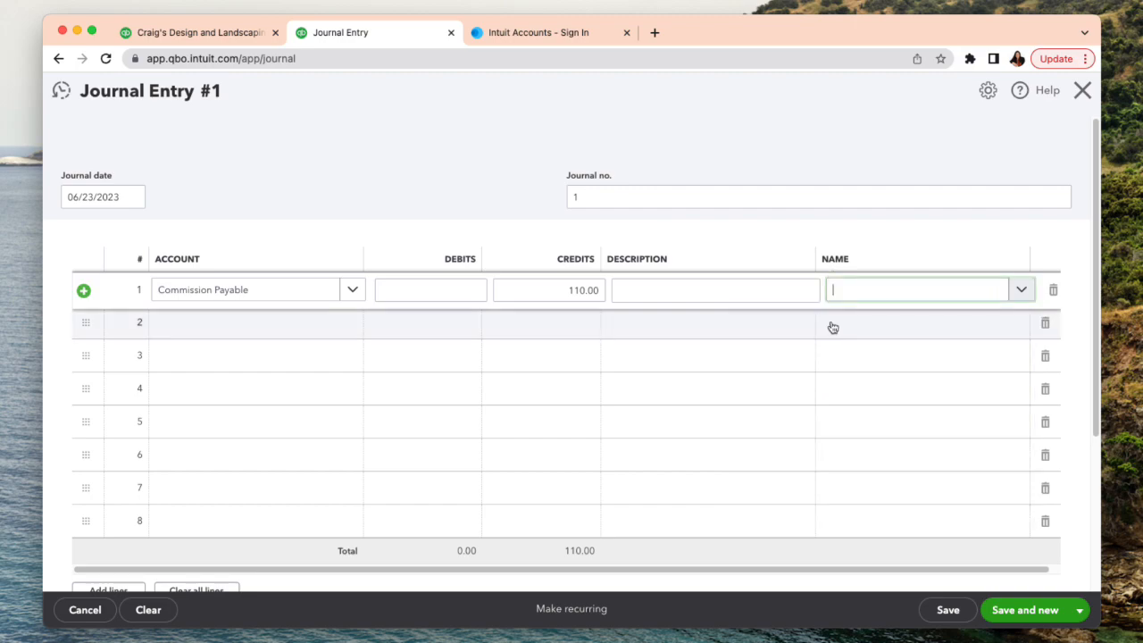
pyautogui.click(715, 326)
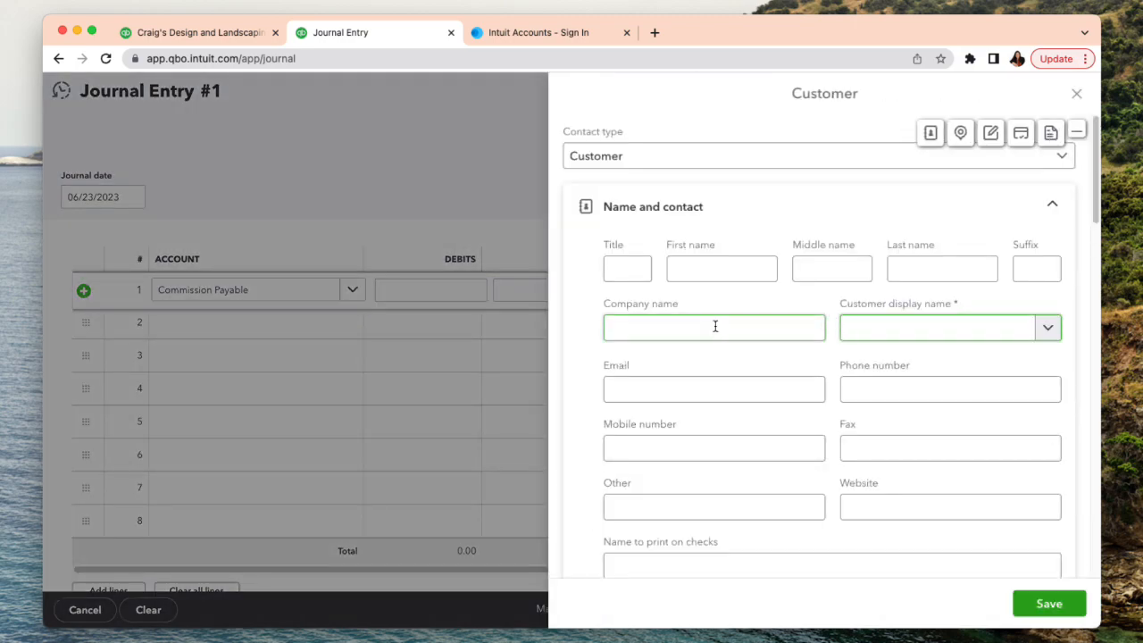
pyautogui.write('John the Awesome')
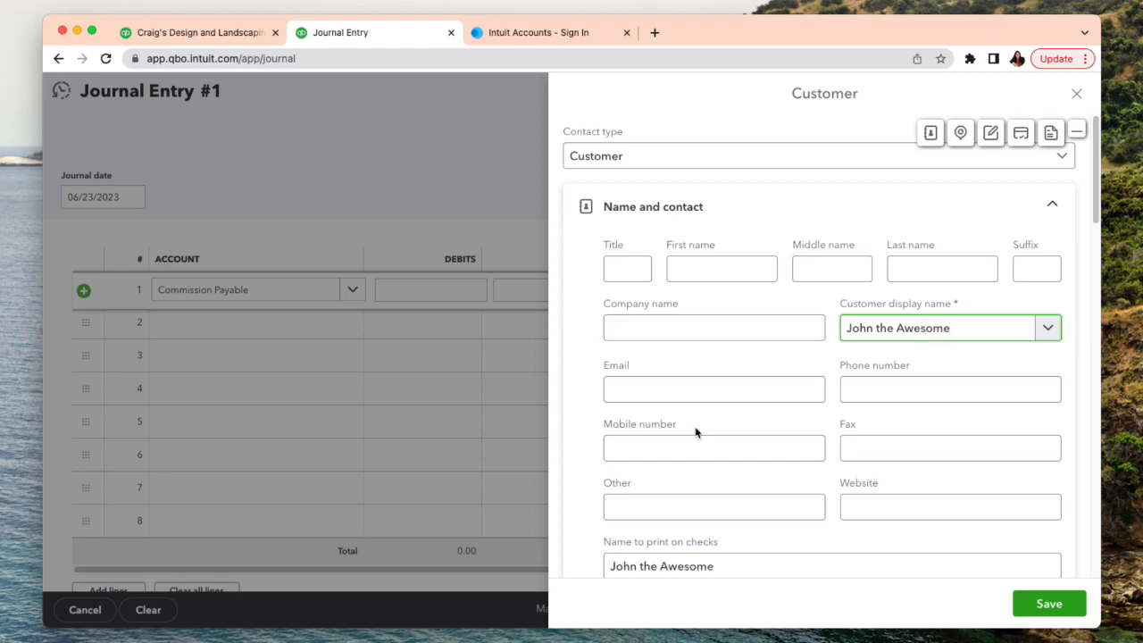
# - Change the new contact's type from Customer to Employee
pyautogui.scroll(-2, 694, 433)
pyautogui.scroll(2, 759, 312)
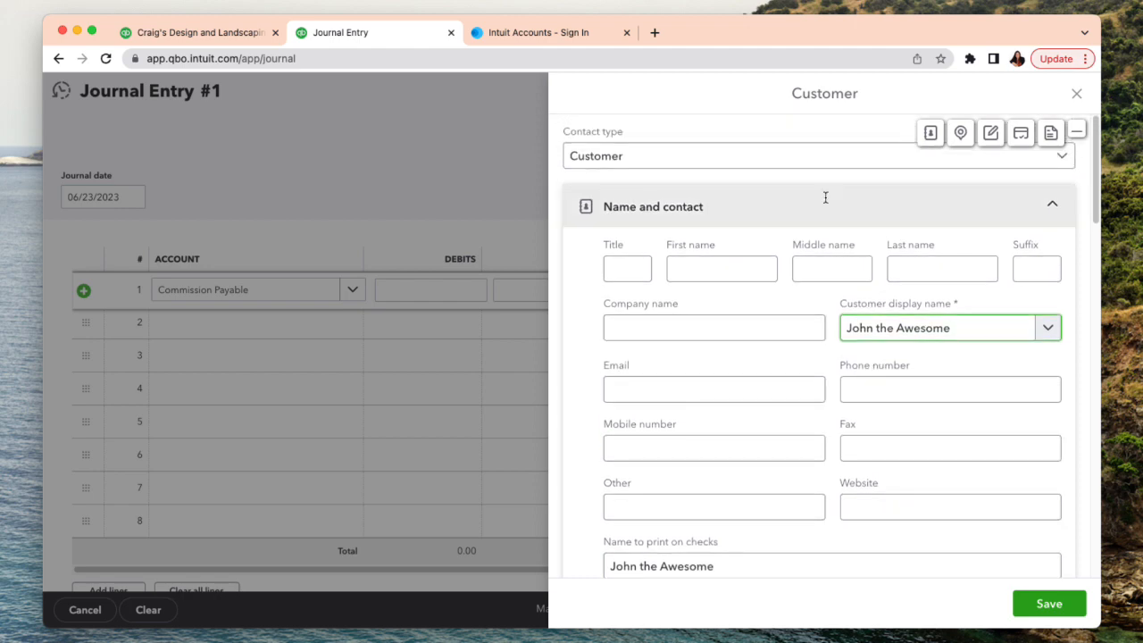
pyautogui.click(875, 164)
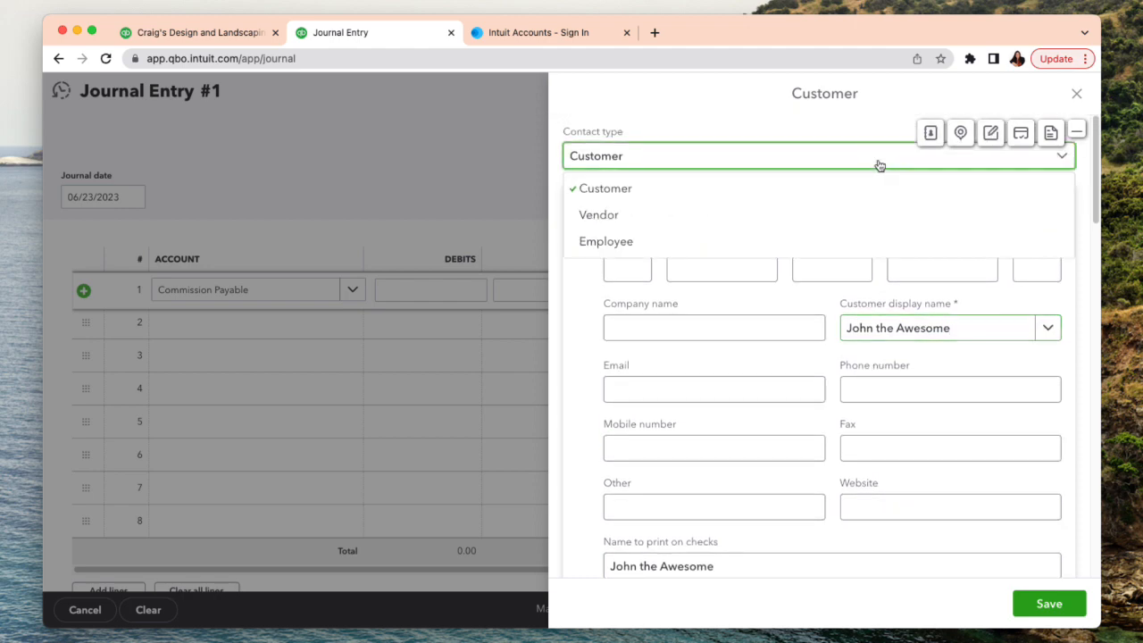
pyautogui.click(665, 239)
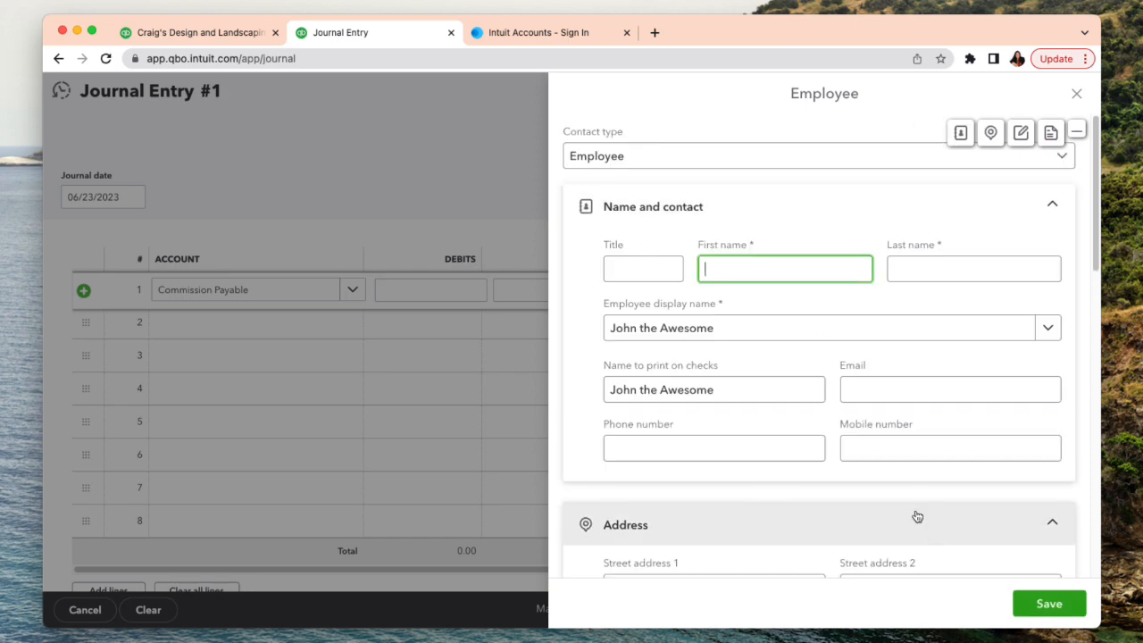
# - Enter the salesperson's first and last name and save the employee to the first journal line
pyautogui.write('John')
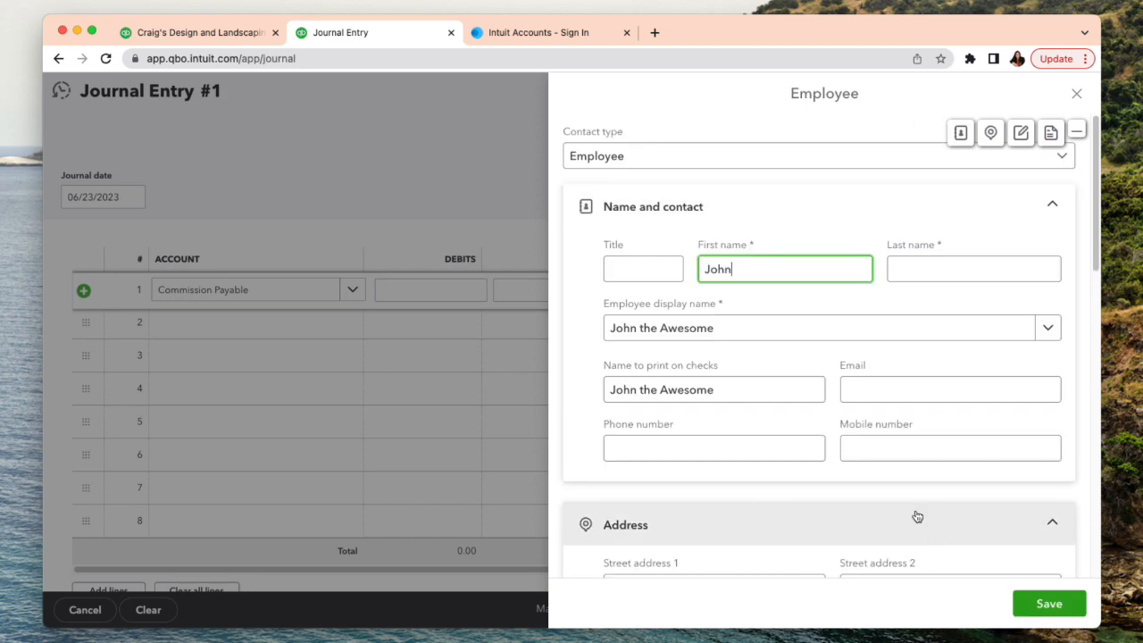
pyautogui.click(946, 267)
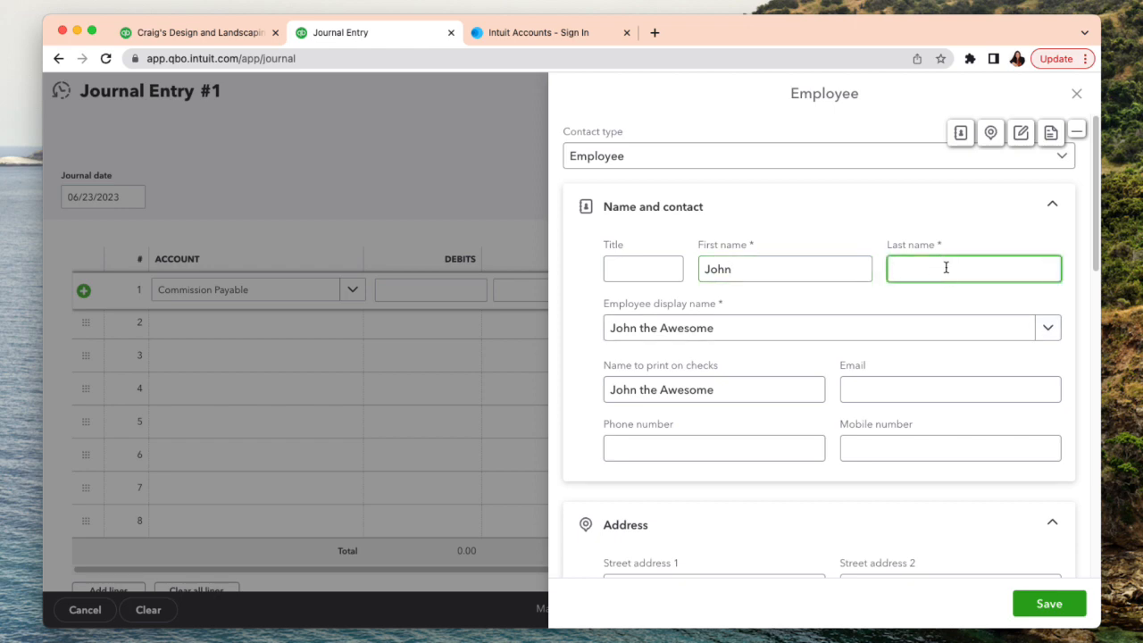
pyautogui.write('John')
pyautogui.press('BackSpace')
pyautogui.press('BackSpace')
pyautogui.press('BackSpace')
pyautogui.press('BackSpace')
pyautogui.write('THe')
pyautogui.press('BackSpace')
pyautogui.press('BackSpace')
pyautogui.press('BackSpace')
pyautogui.write('he Awesome')
pyautogui.click(1052, 611)
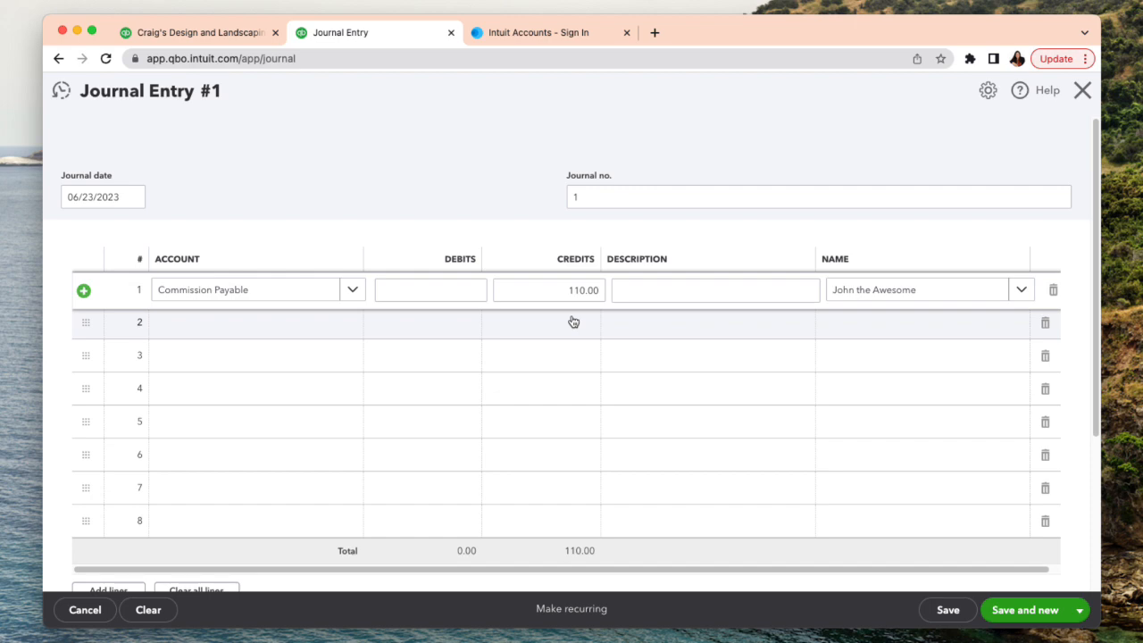
# - Check the report for the second salesperson and assign the Commission Payable account to the second journal line
pyautogui.click(254, 328)
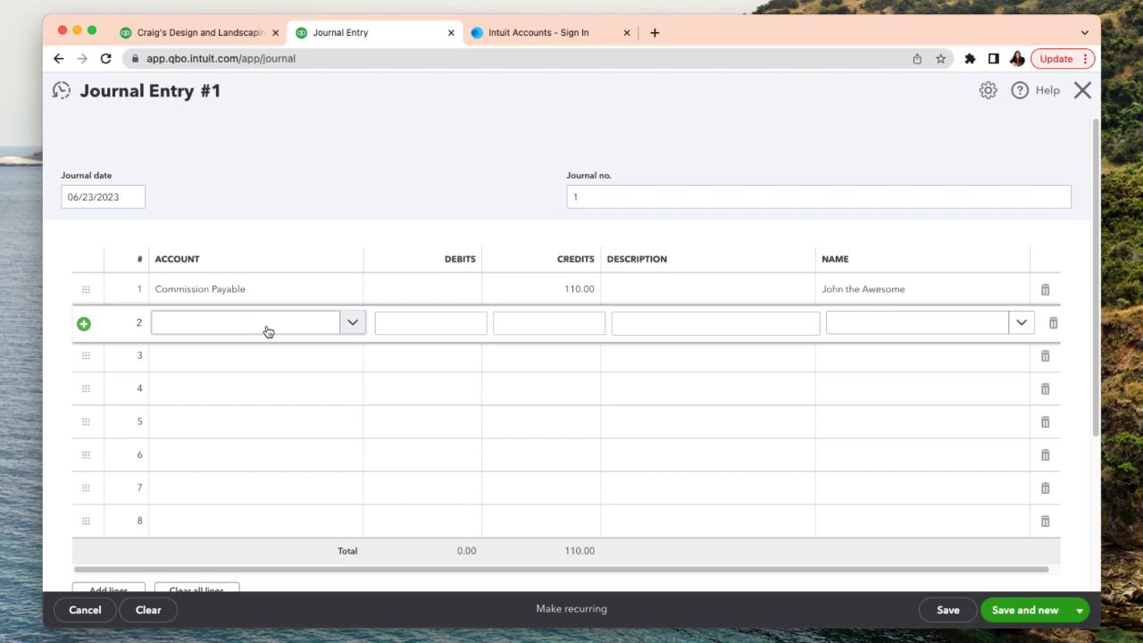
pyautogui.click(223, 34)
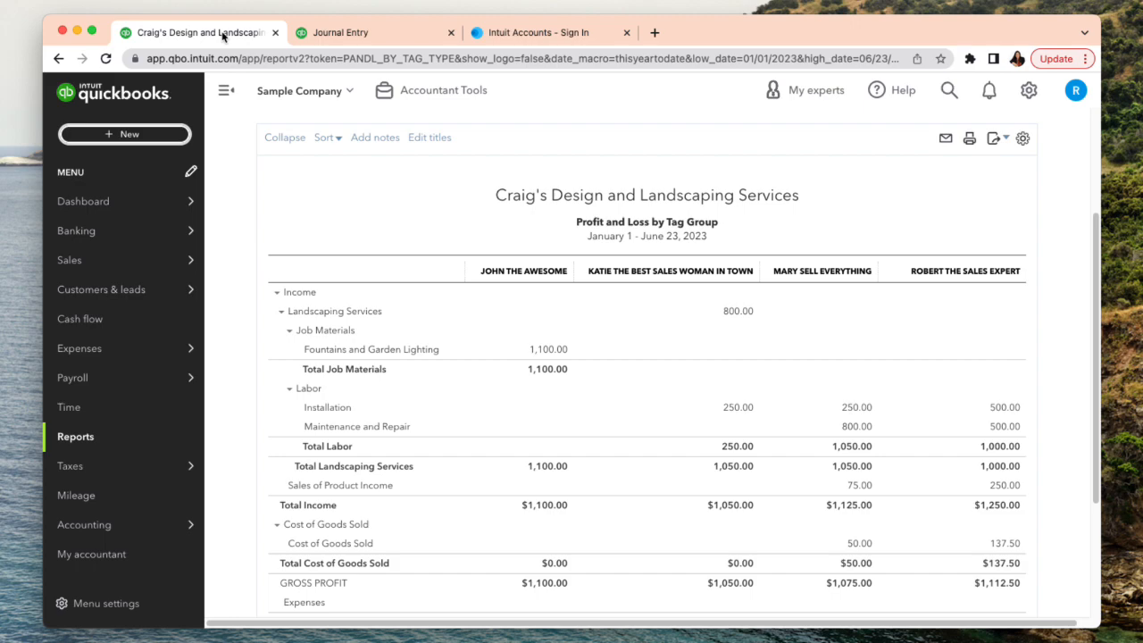
pyautogui.click(314, 34)
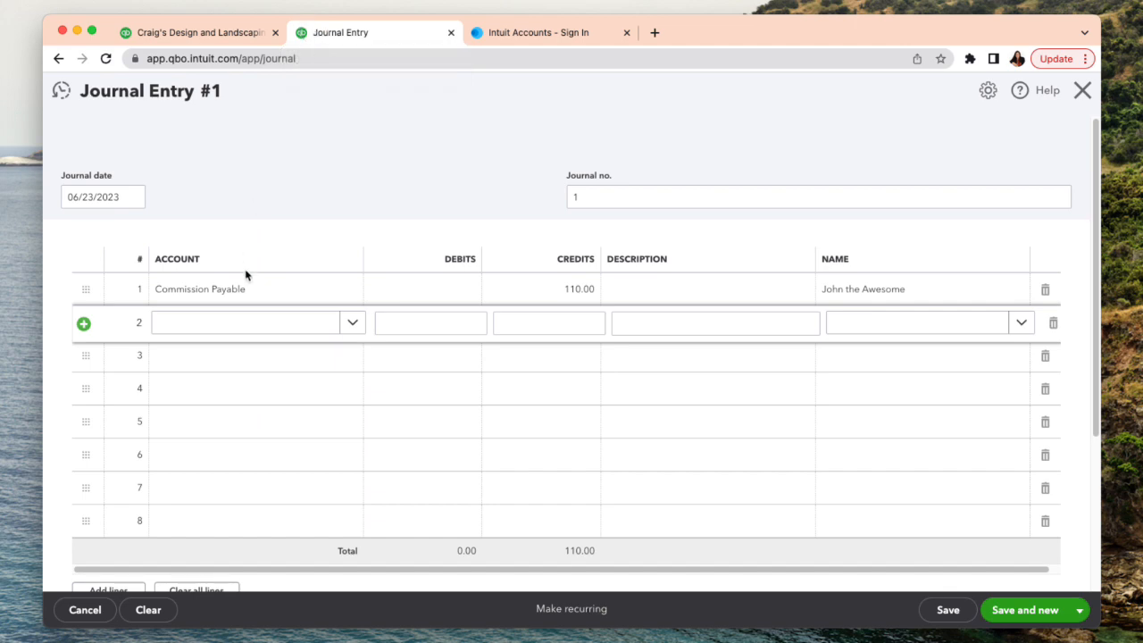
pyautogui.click(237, 322)
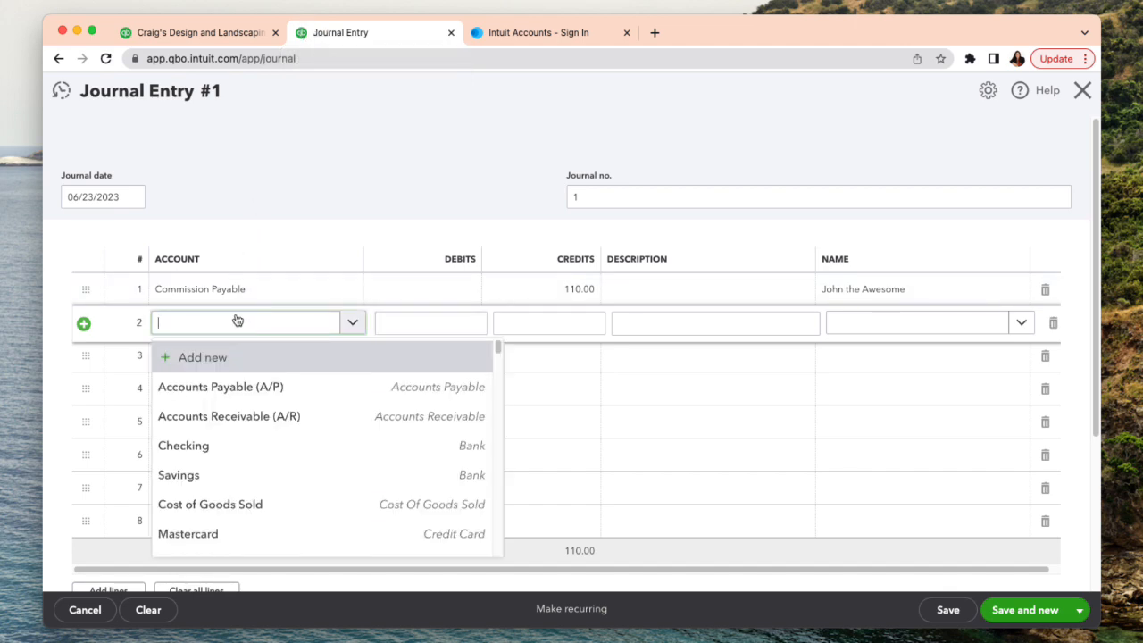
pyautogui.write('Comm')
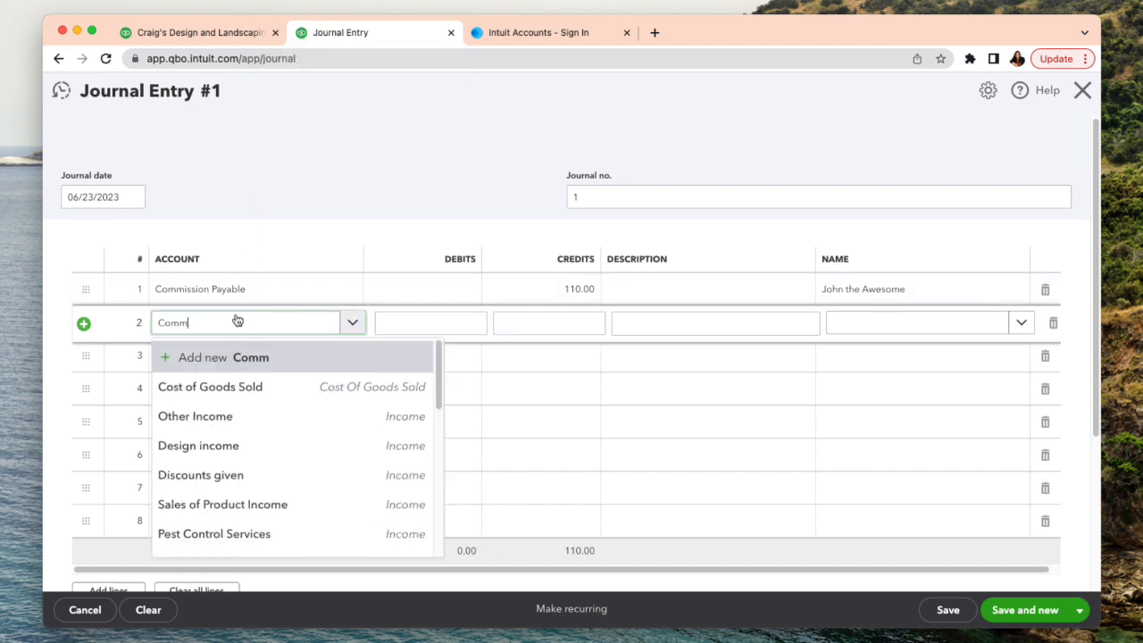
pyautogui.write('ission')
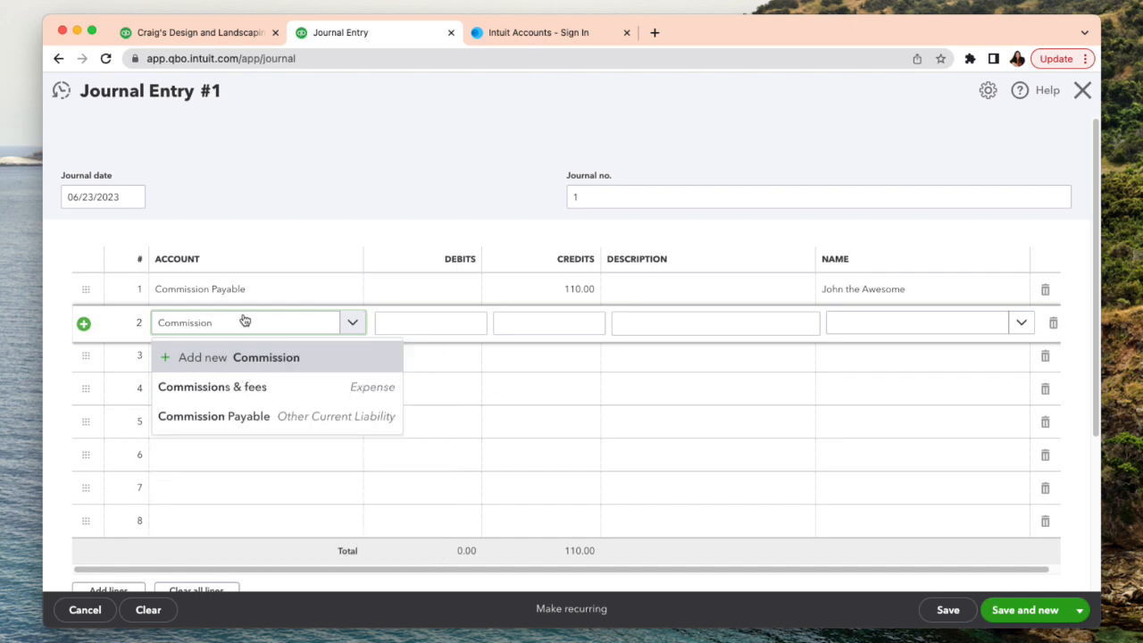
pyautogui.click(276, 420)
# - Clear the prefilled debit on the second journal line and credit 105 based on the second salesperson's income in the report
pyautogui.click(461, 327)
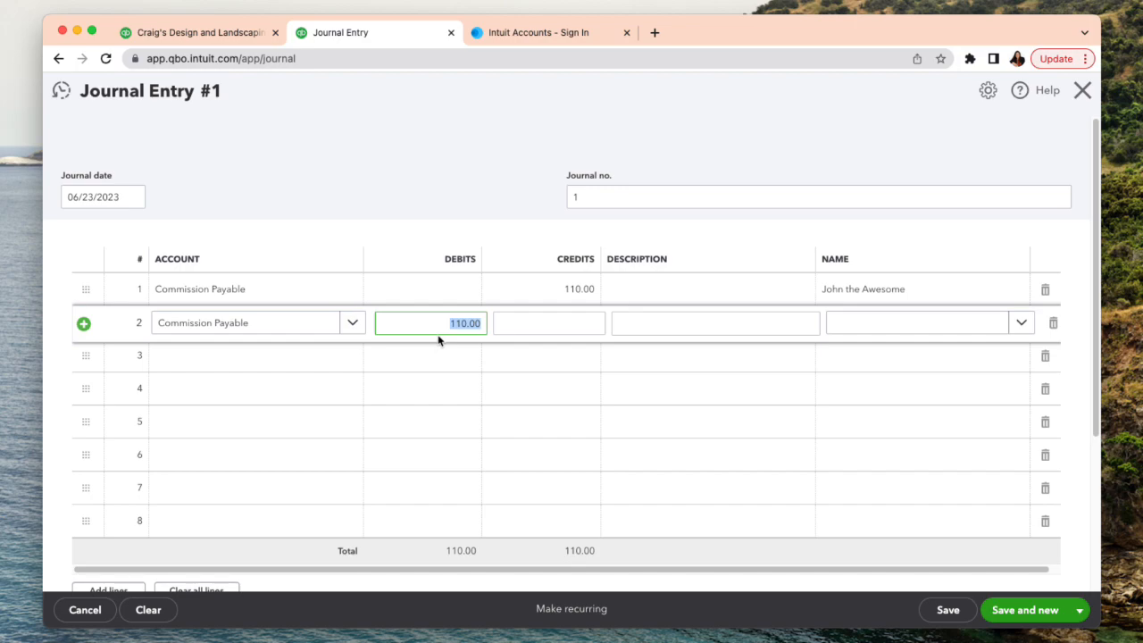
pyautogui.press('BackSpace')
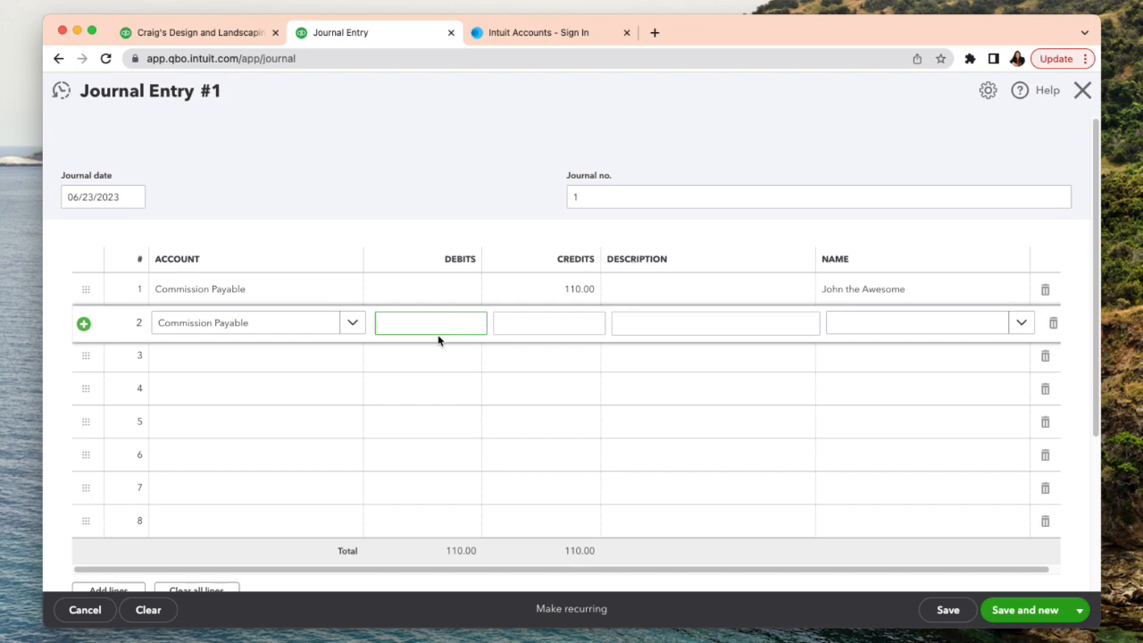
pyautogui.click(541, 326)
pyautogui.click(202, 34)
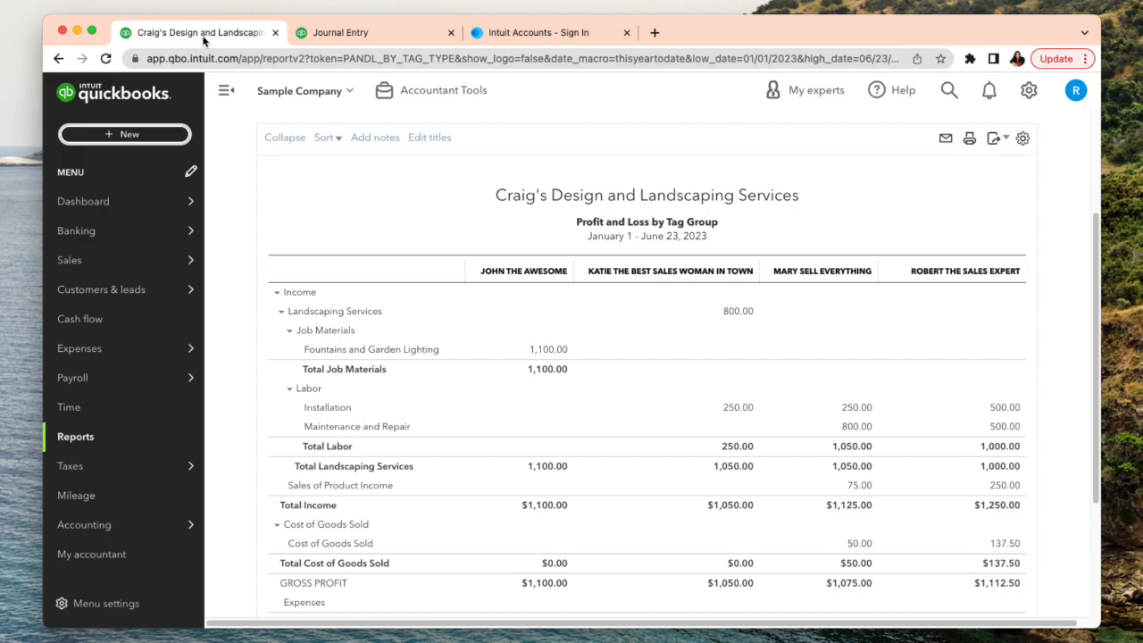
pyautogui.click(319, 34)
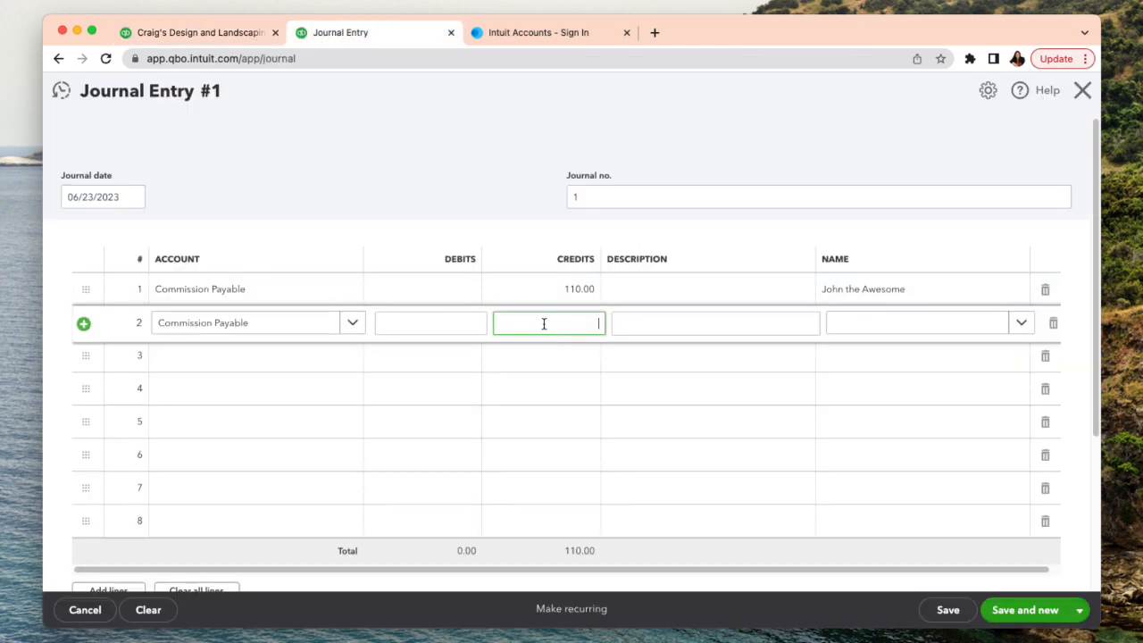
pyautogui.click(230, 356)
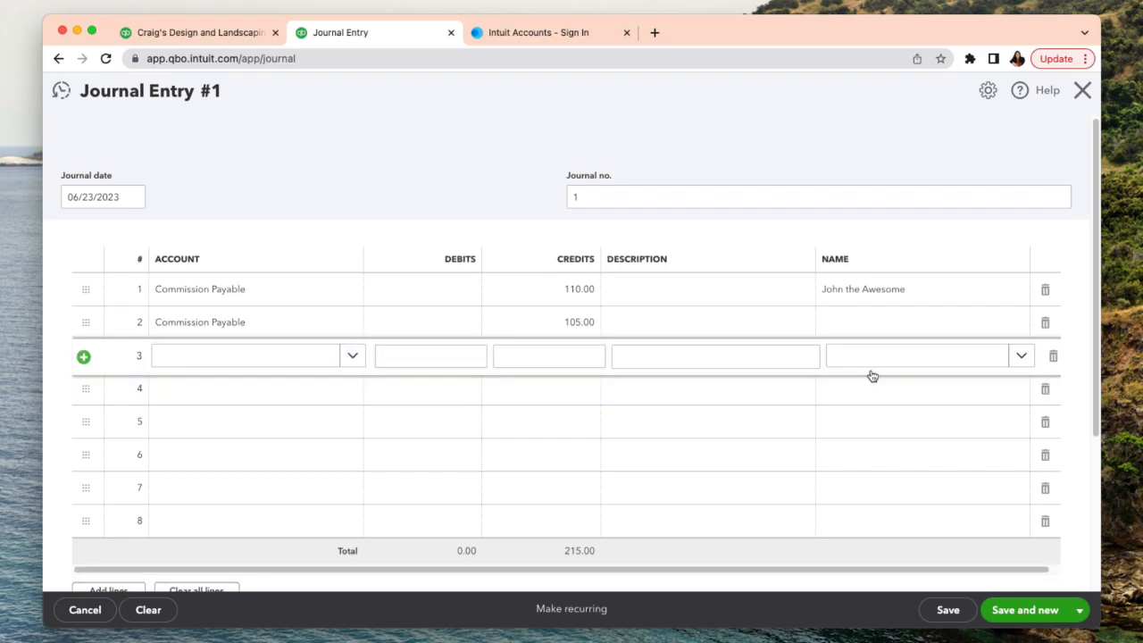
# - Check the second salesperson's name in the report and open a new contact for the second journal line
pyautogui.click(845, 325)
pyautogui.click(211, 35)
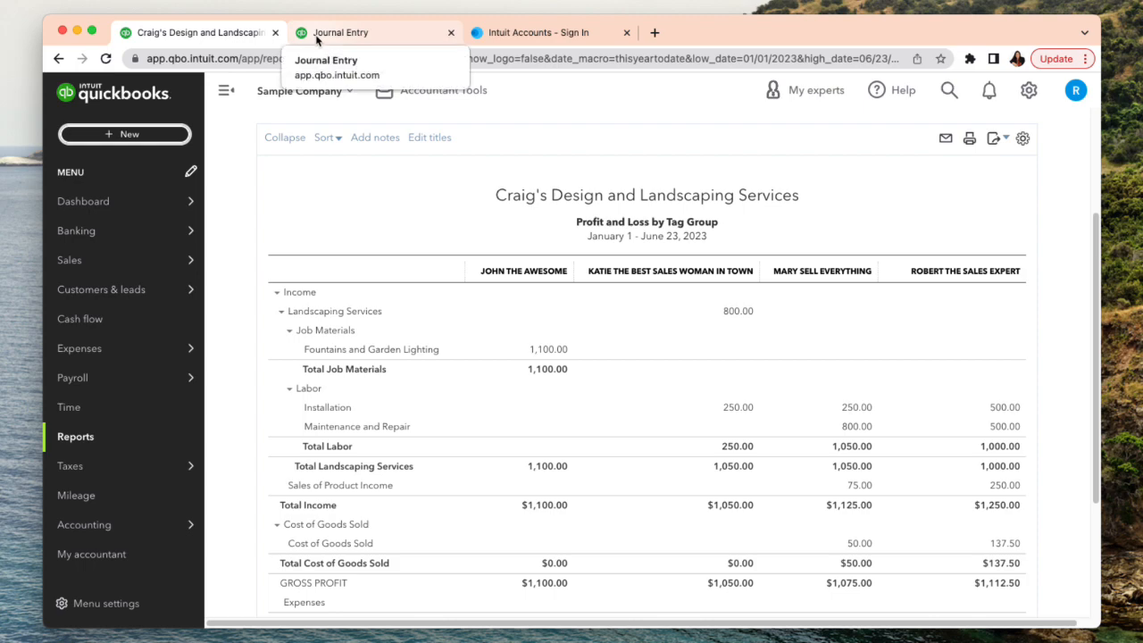
pyautogui.click(321, 34)
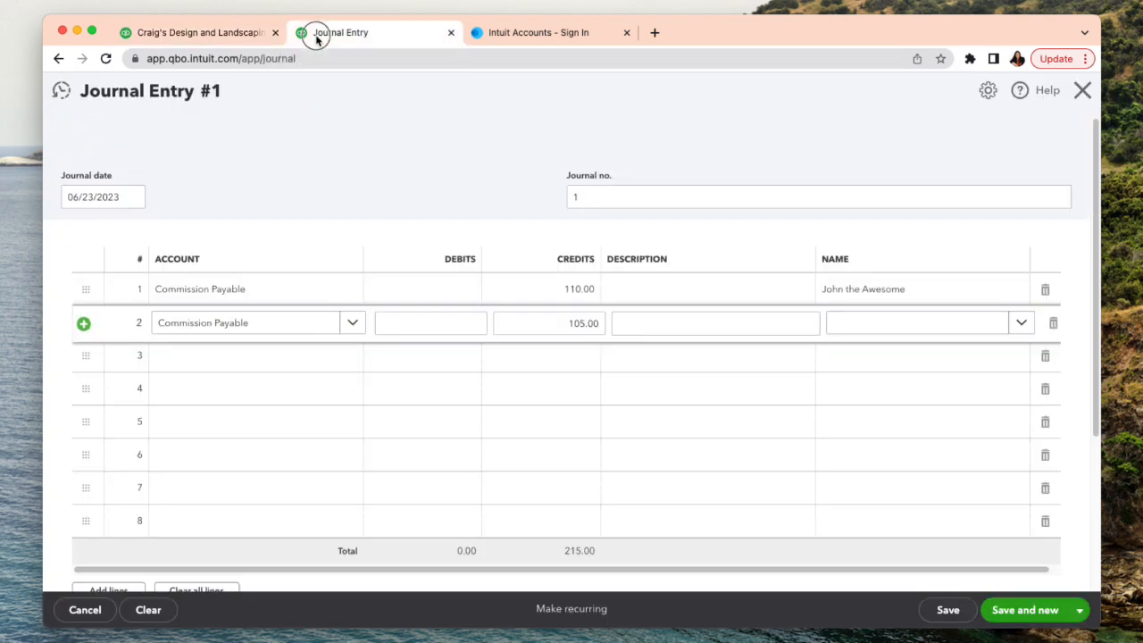
pyautogui.click(852, 333)
pyautogui.click(790, 357)
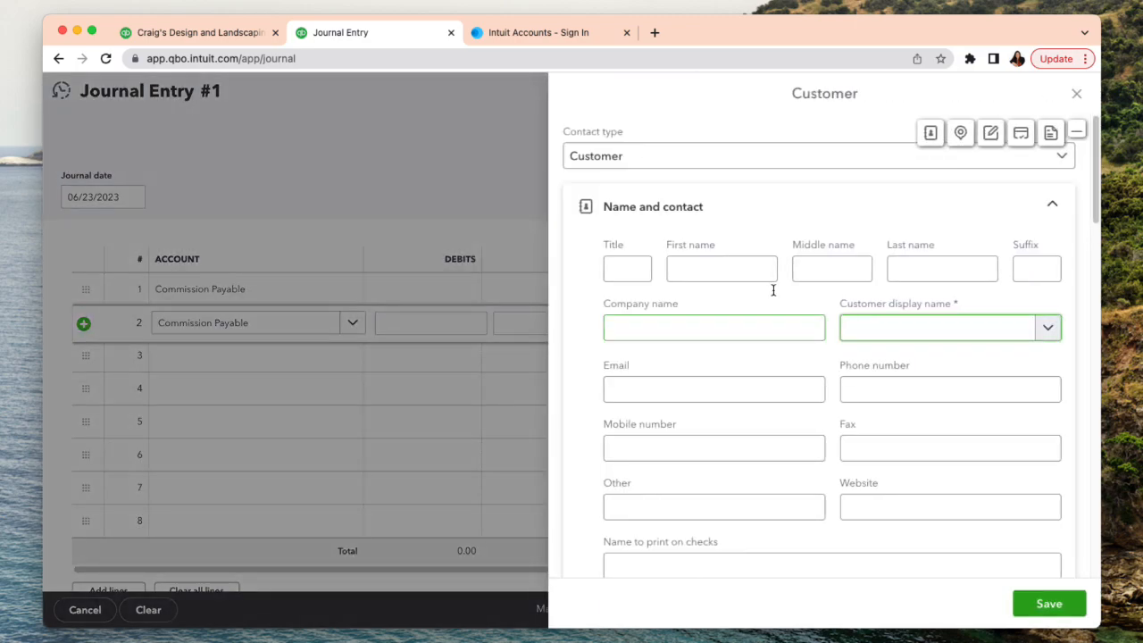
# - Enter the second salesperson's name as the company name and save the Customer contact to the second journal line
pyautogui.click(738, 328)
pyautogui.write('Katie th e')
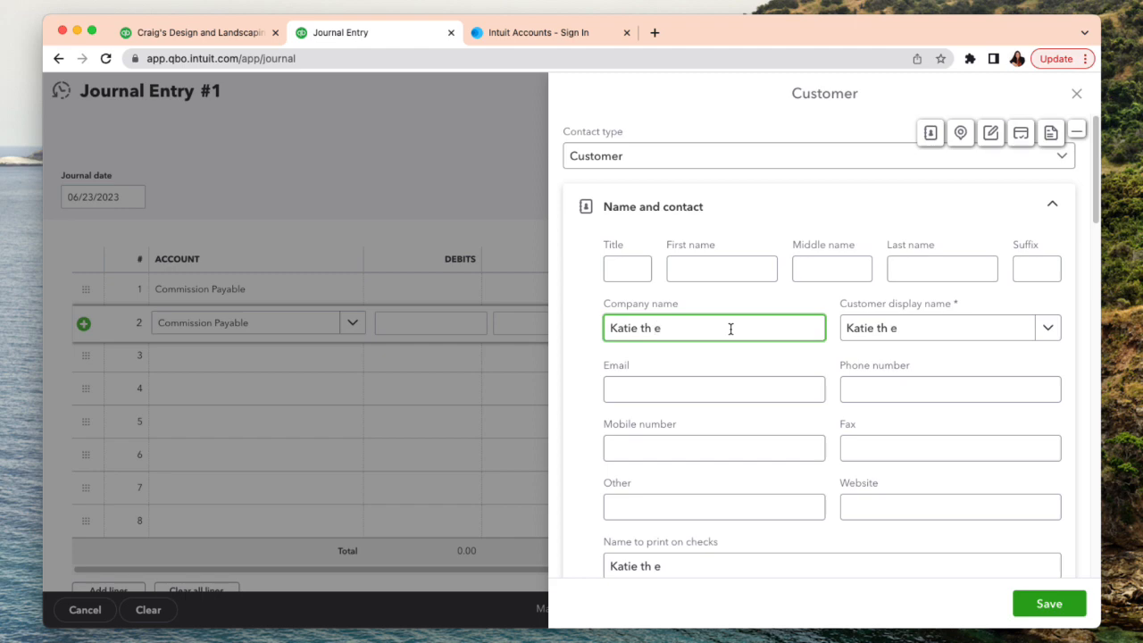
pyautogui.press('BackSpace')
pyautogui.press('BackSpace')
pyautogui.write('e Best Sales')
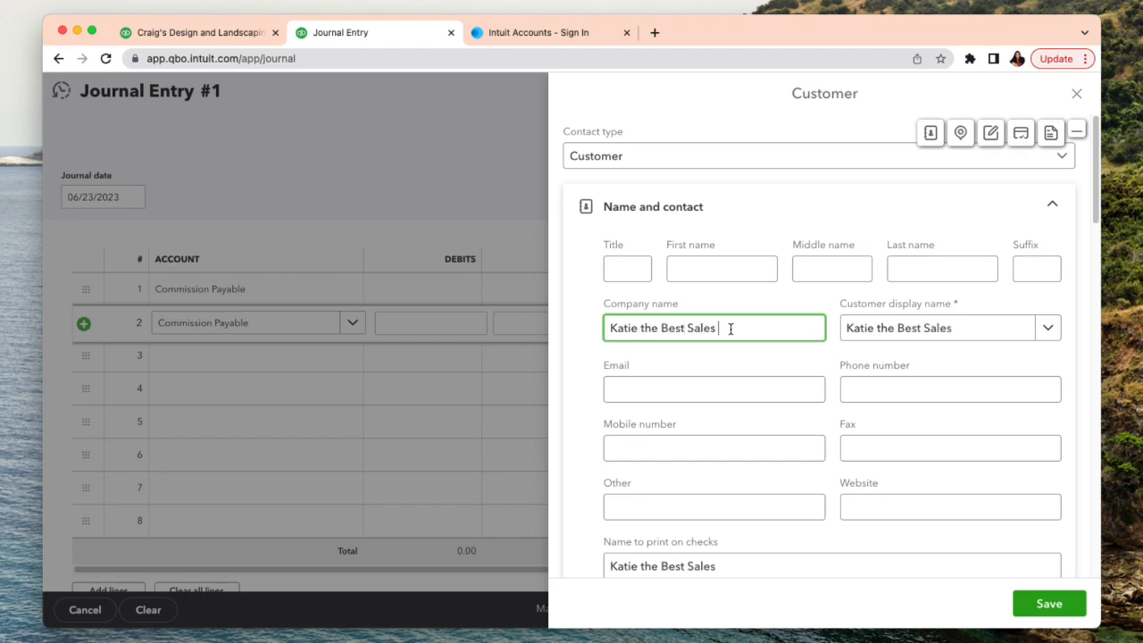
pyautogui.write(' w')
pyautogui.press('BackSpace')
pyautogui.write('Woman in Town')
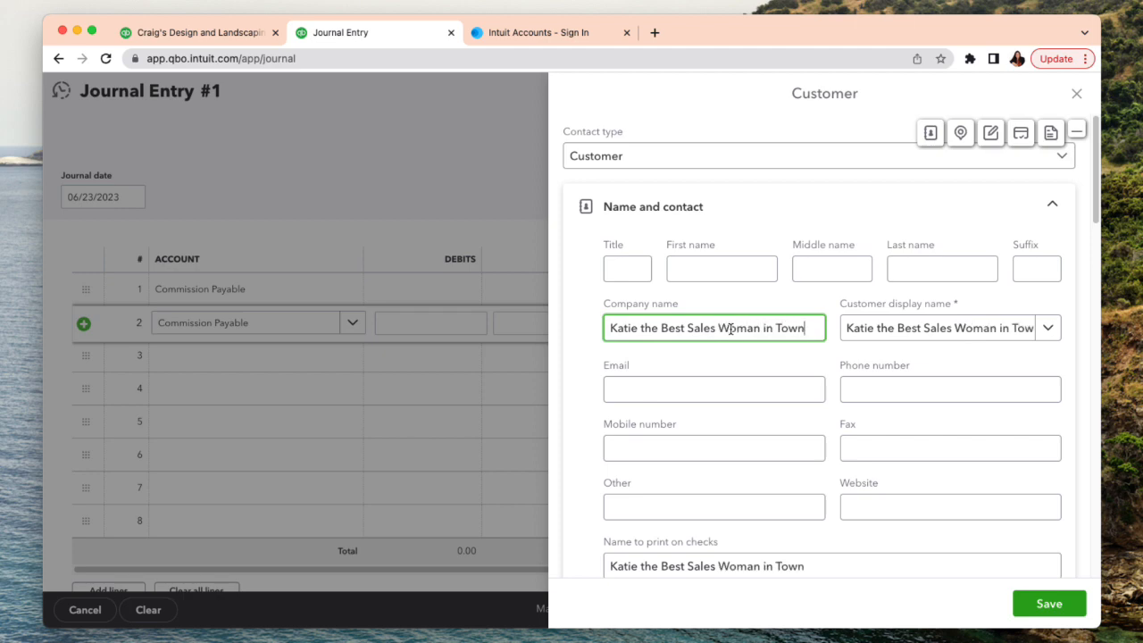
pyautogui.click(1041, 605)
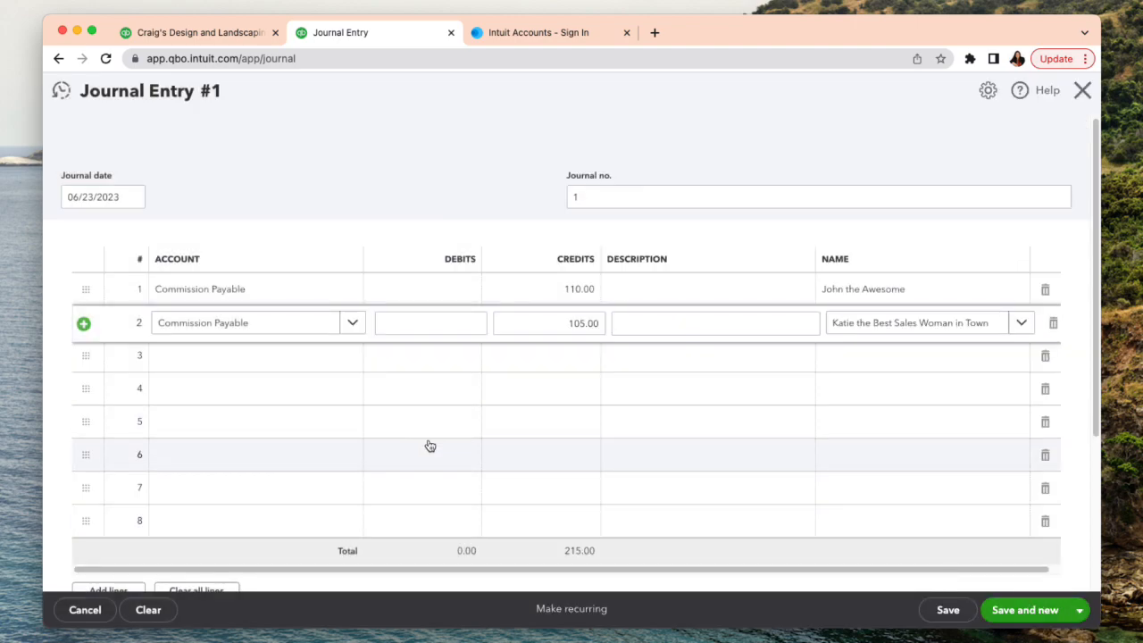
# - Assign the Commissions & fees expense account to the third journal line, keeping the prefilled balancing debit
pyautogui.click(262, 361)
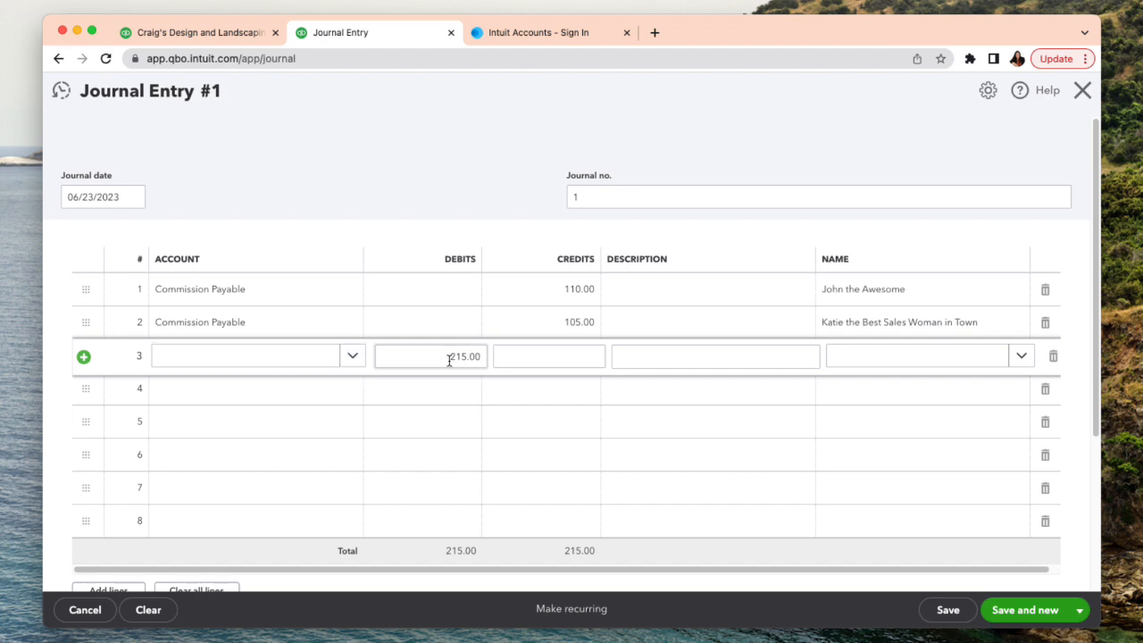
pyautogui.click(296, 365)
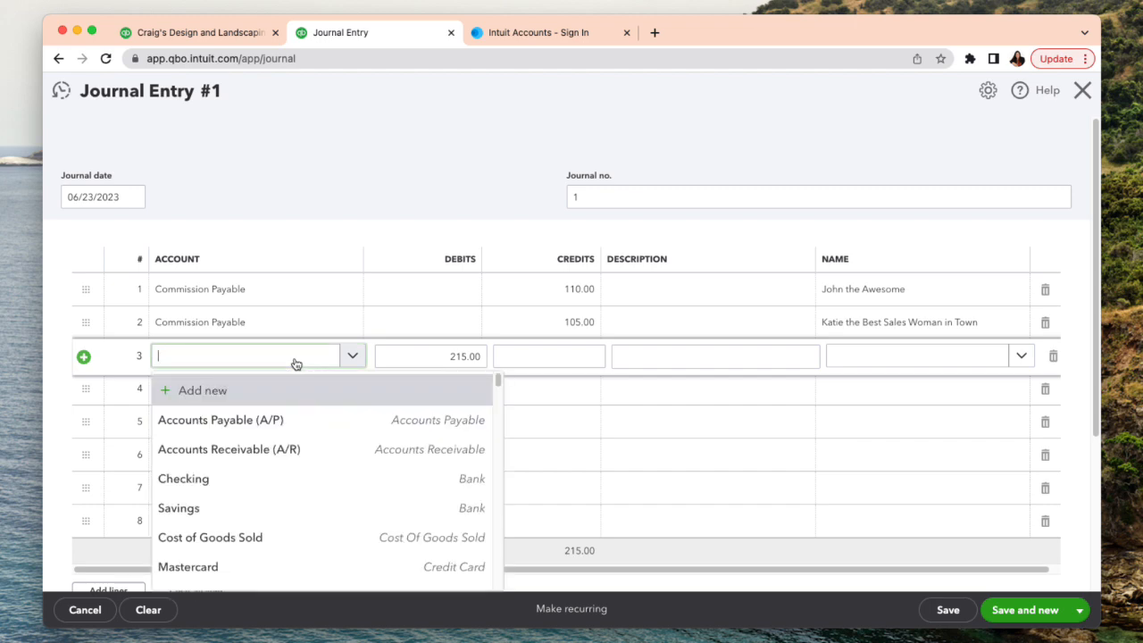
pyautogui.write('Comission')
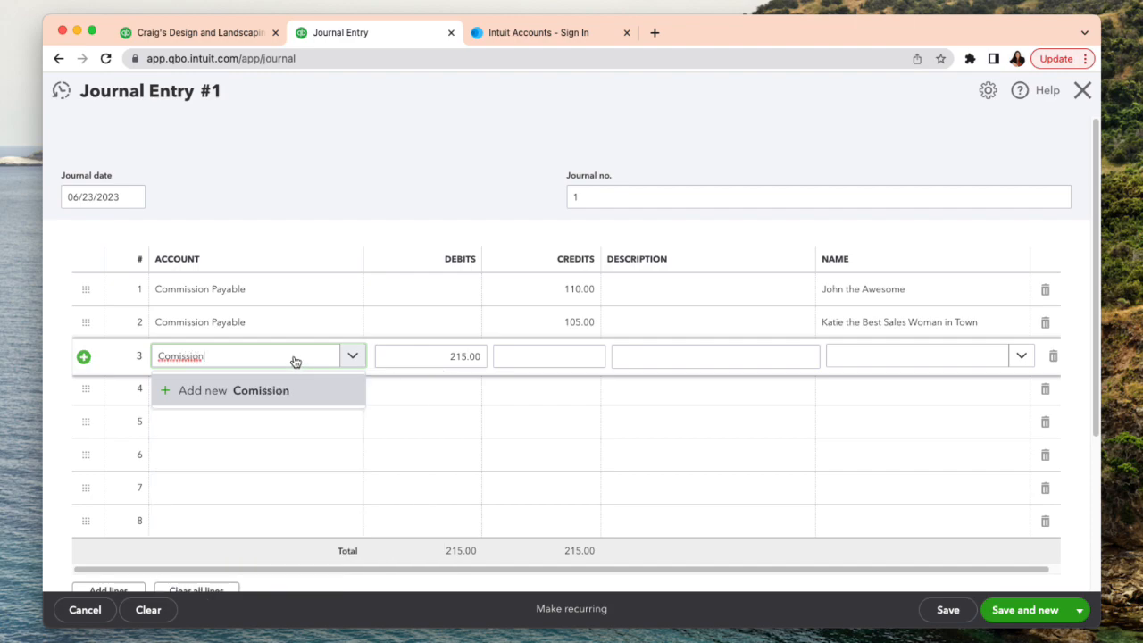
pyautogui.press('BackSpace')
pyautogui.press('BackSpace')
pyautogui.press('BackSpace')
pyautogui.press('BackSpace')
pyautogui.press('BackSpace')
pyautogui.press('BackSpace')
pyautogui.press('BackSpace')
pyautogui.press('BackSpace')
pyautogui.press('BackSpace')
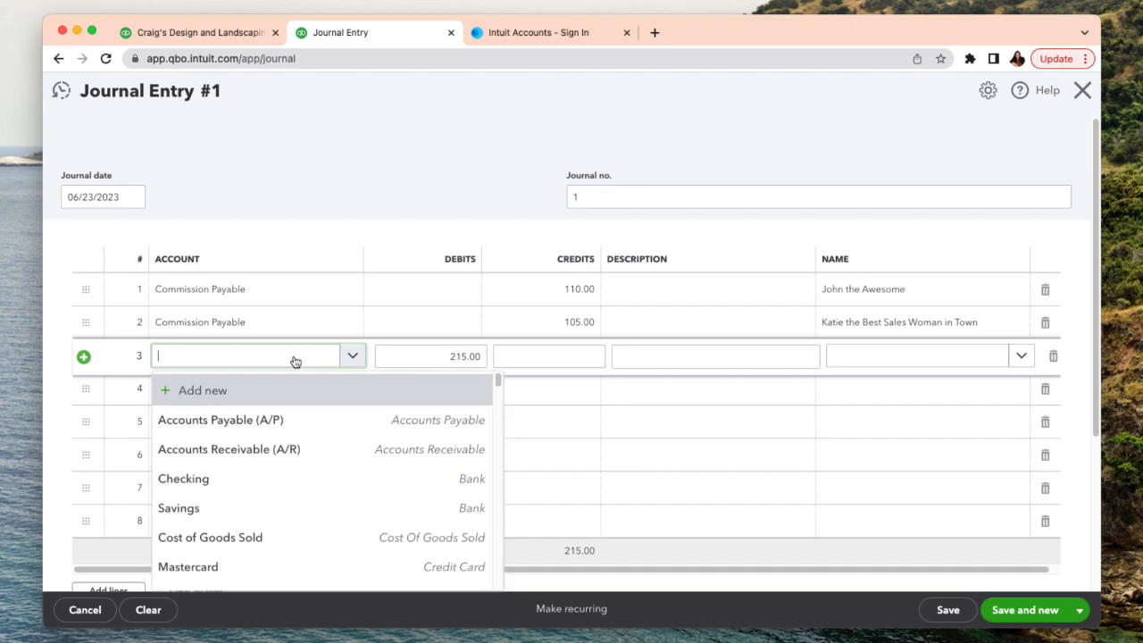
pyautogui.write('co')
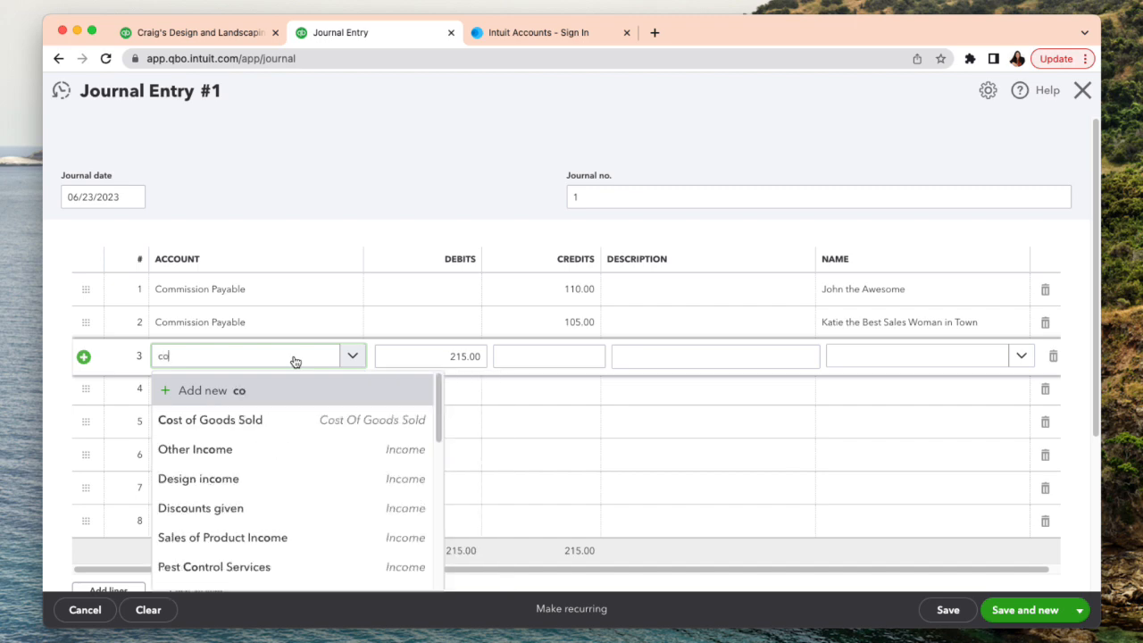
pyautogui.write('m')
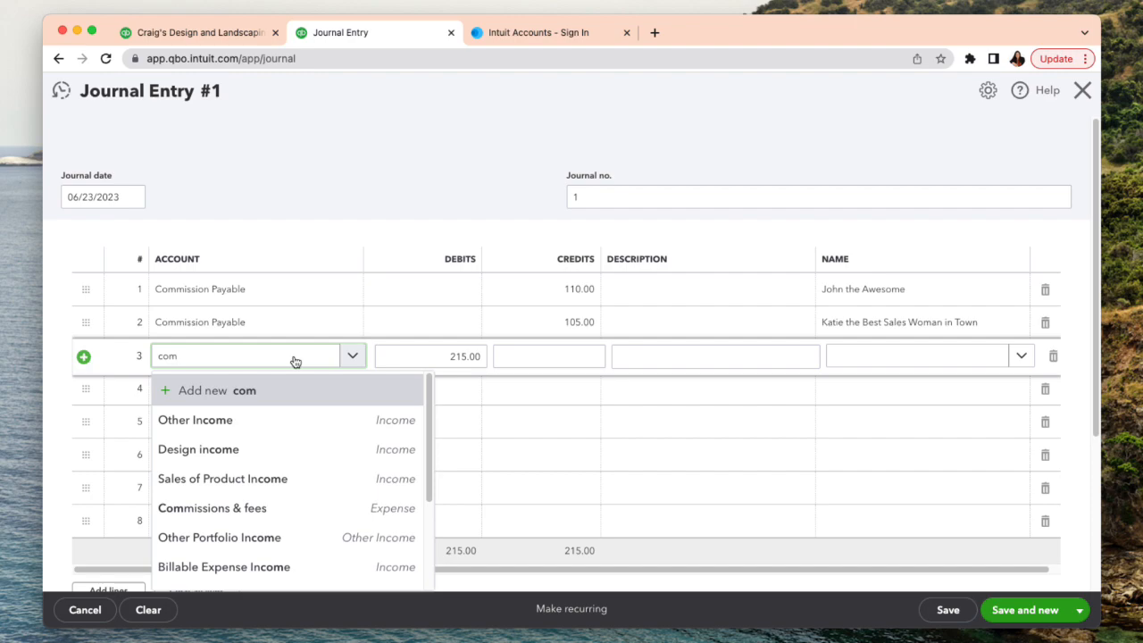
pyautogui.click(303, 508)
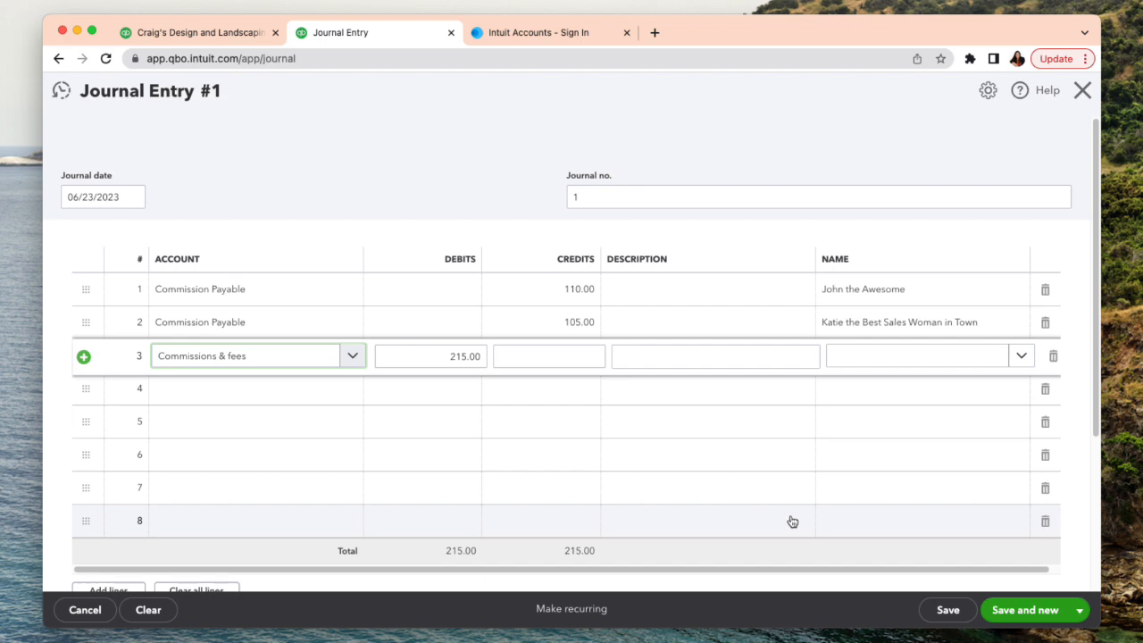
# - Save the journal entry and close it to return to the Profit and Loss by Tag Group report
pyautogui.click(947, 621)
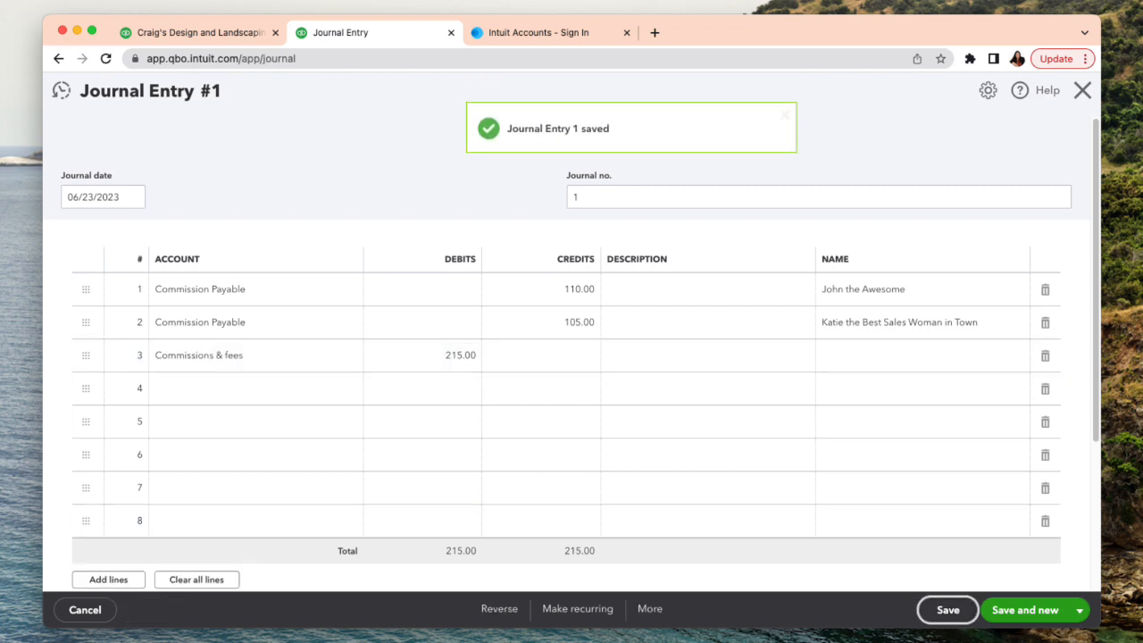
pyautogui.click(1082, 90)
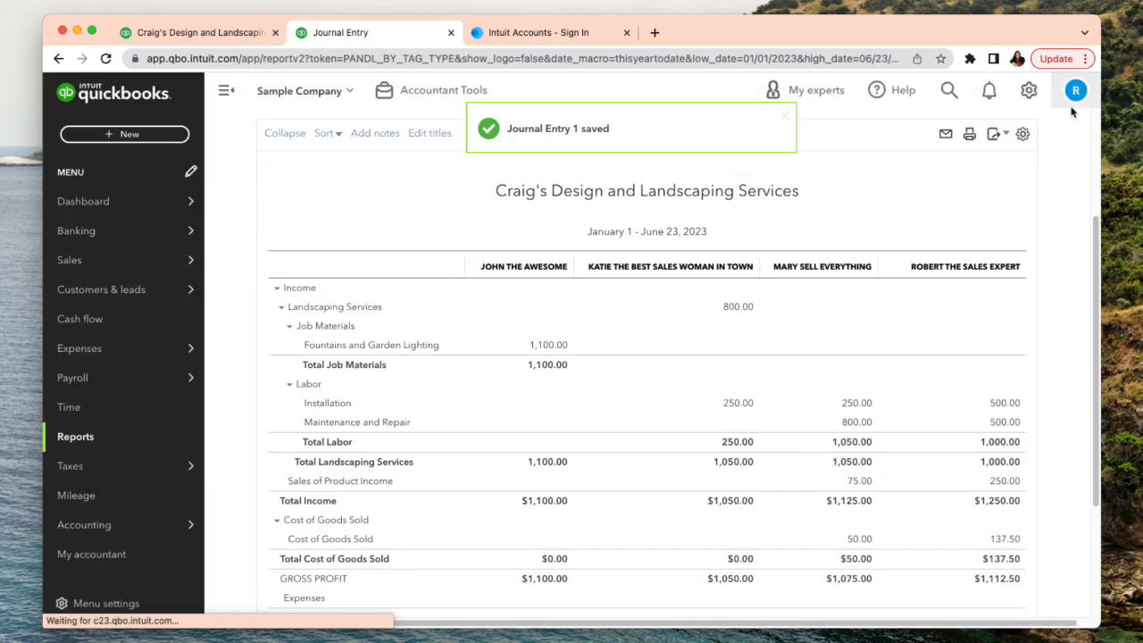
pyautogui.scroll(2, 549, 348)
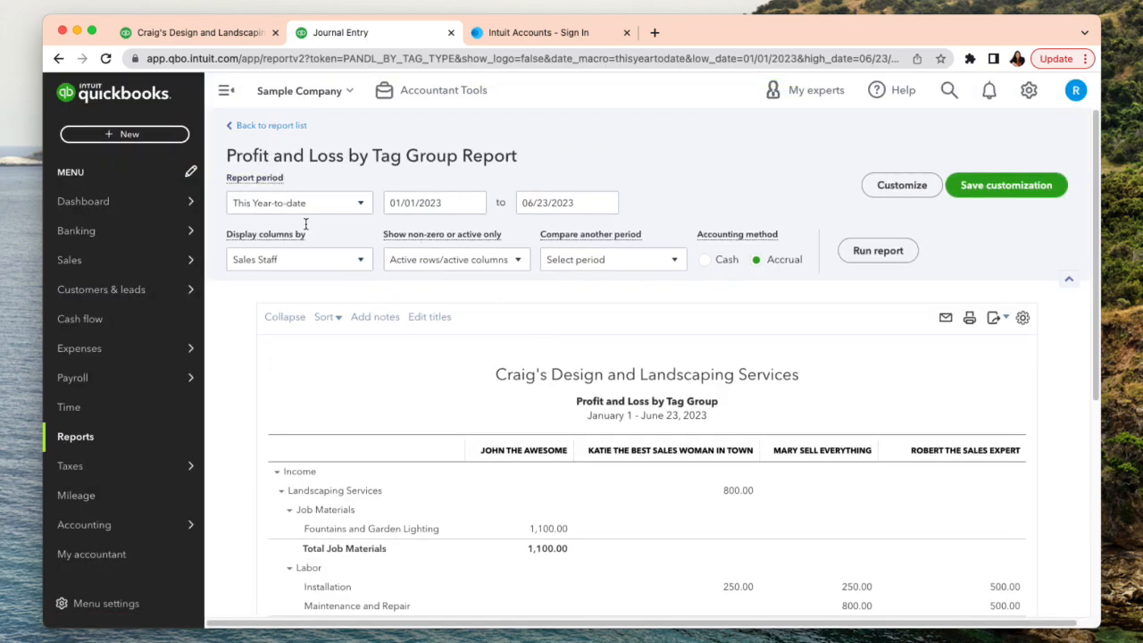
pyautogui.scroll(-5, 637, 357)
pyautogui.scroll(-2, 627, 347)
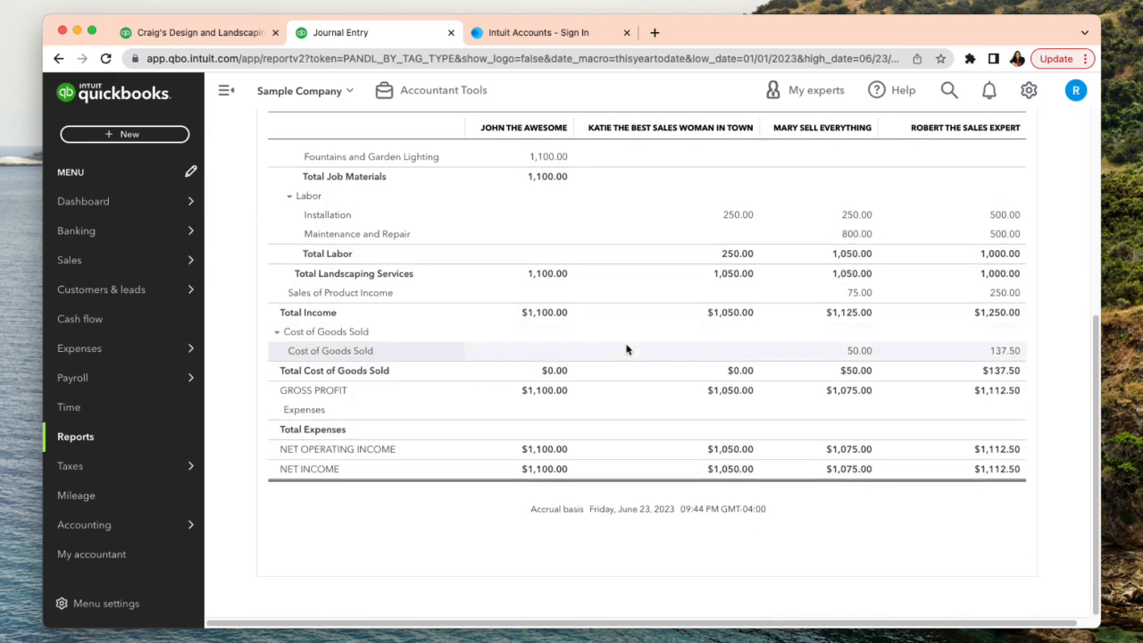
pyautogui.scroll(7, 626, 349)
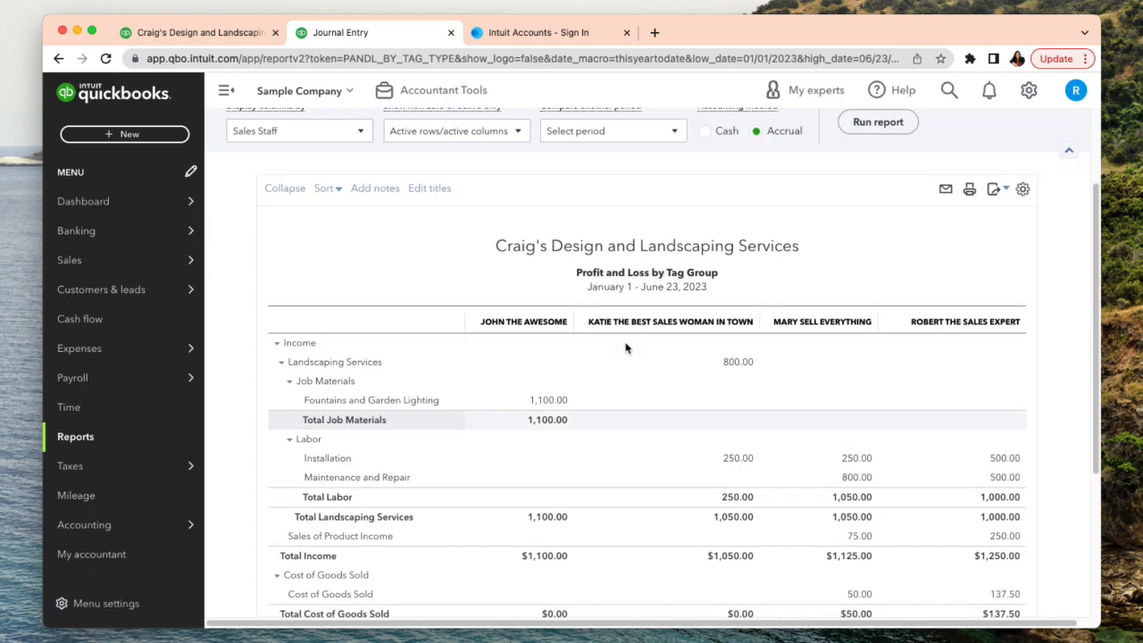
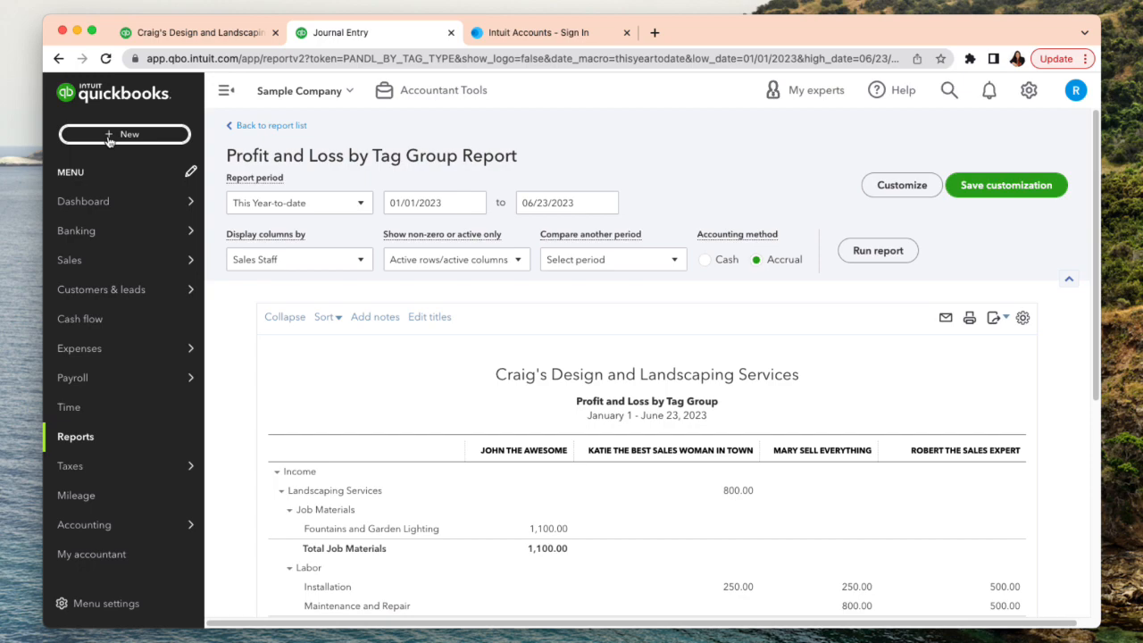
# - Open the chart of accounts and filter it by "commission" to check the commission accounts
pyautogui.moveTo(191, 524)
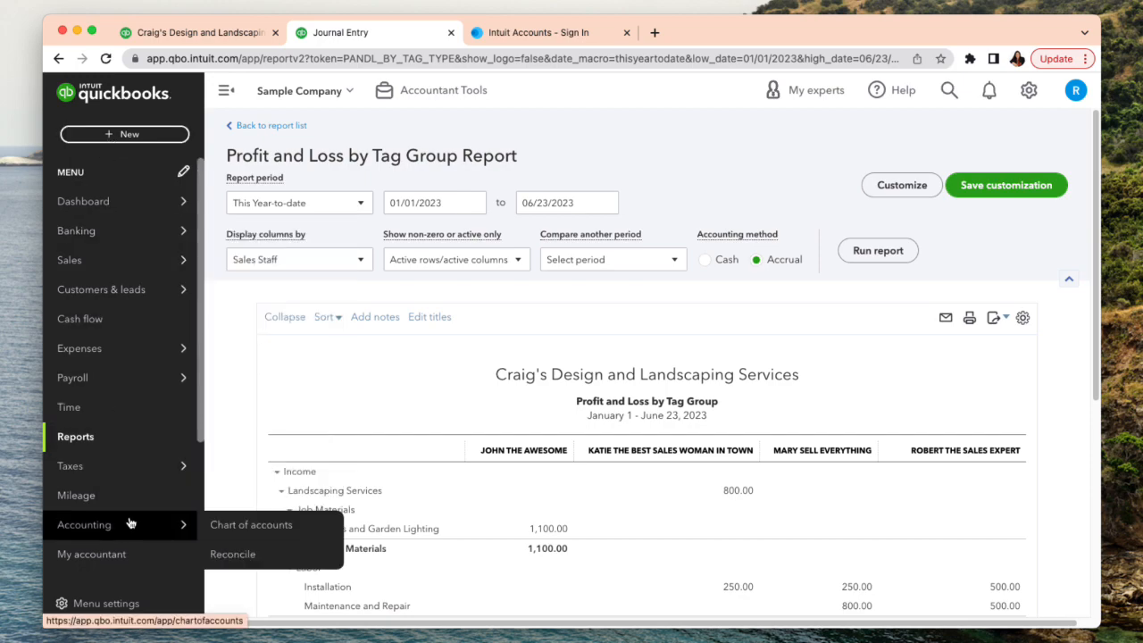
pyautogui.click(246, 531)
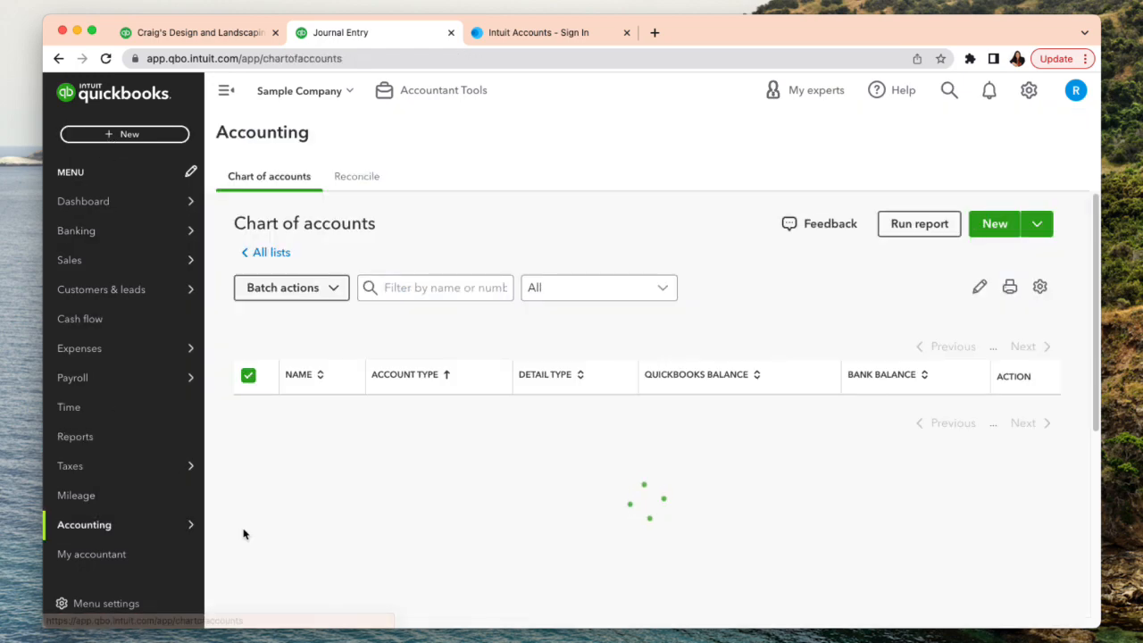
pyautogui.click(437, 328)
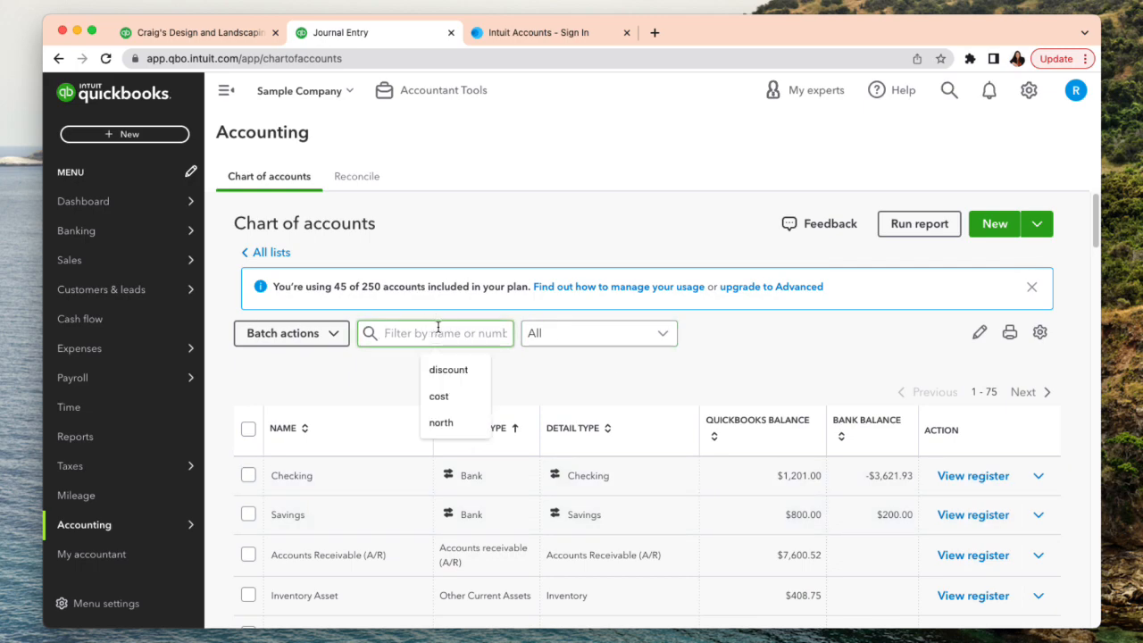
pyautogui.write('payroll')
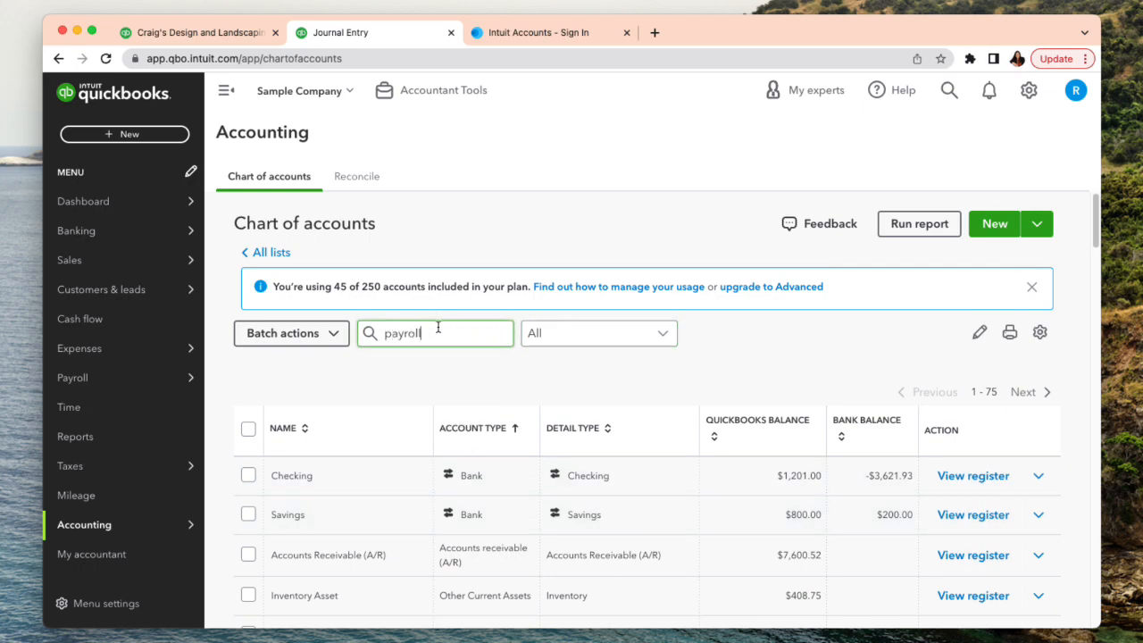
pyautogui.press('BackSpace')
pyautogui.press('BackSpace')
pyautogui.press('BackSpace')
pyautogui.press('BackSpace')
pyautogui.press('BackSpace')
pyautogui.press('BackSpace')
pyautogui.press('BackSpace')
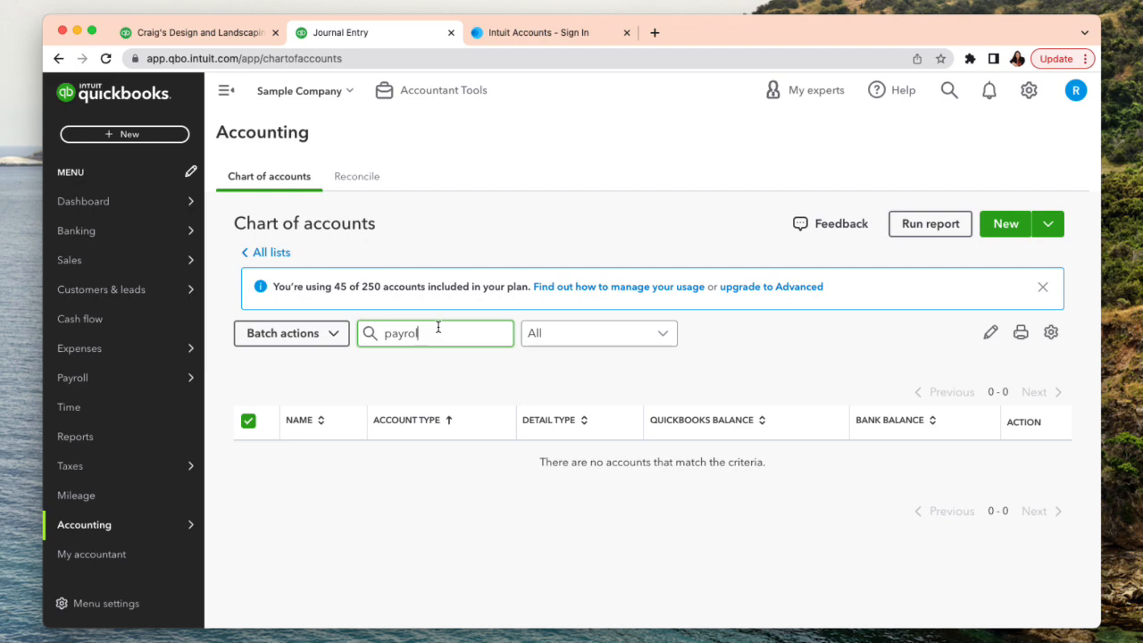
pyautogui.write('commission')
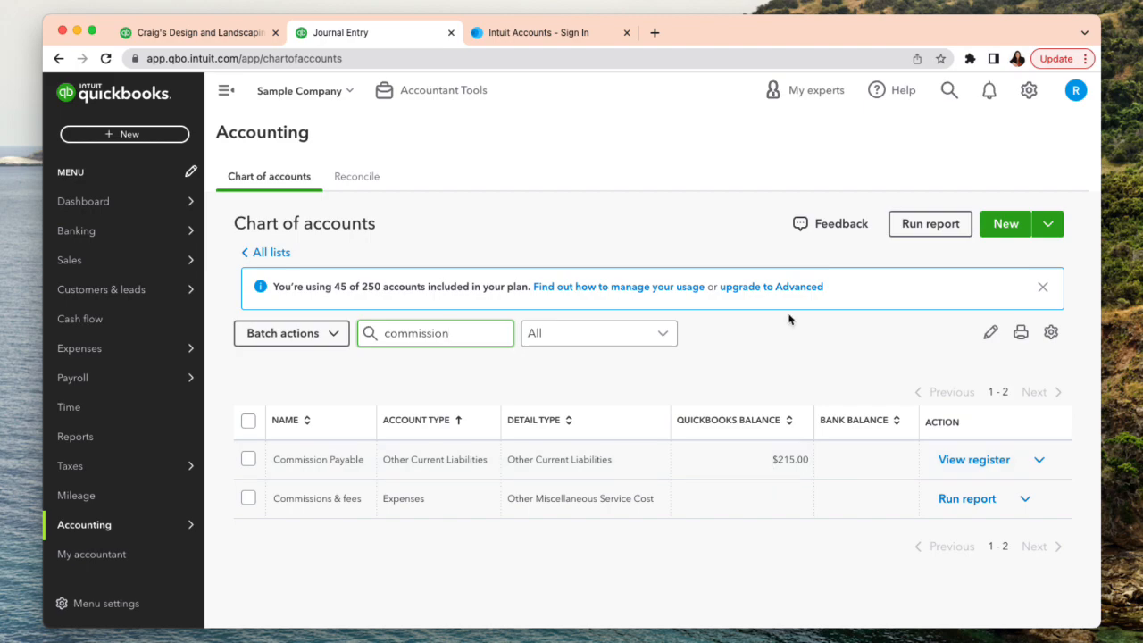
# - Return to the Profit and Loss by Tag Group report and start a new journal entry
pyautogui.click(202, 37)
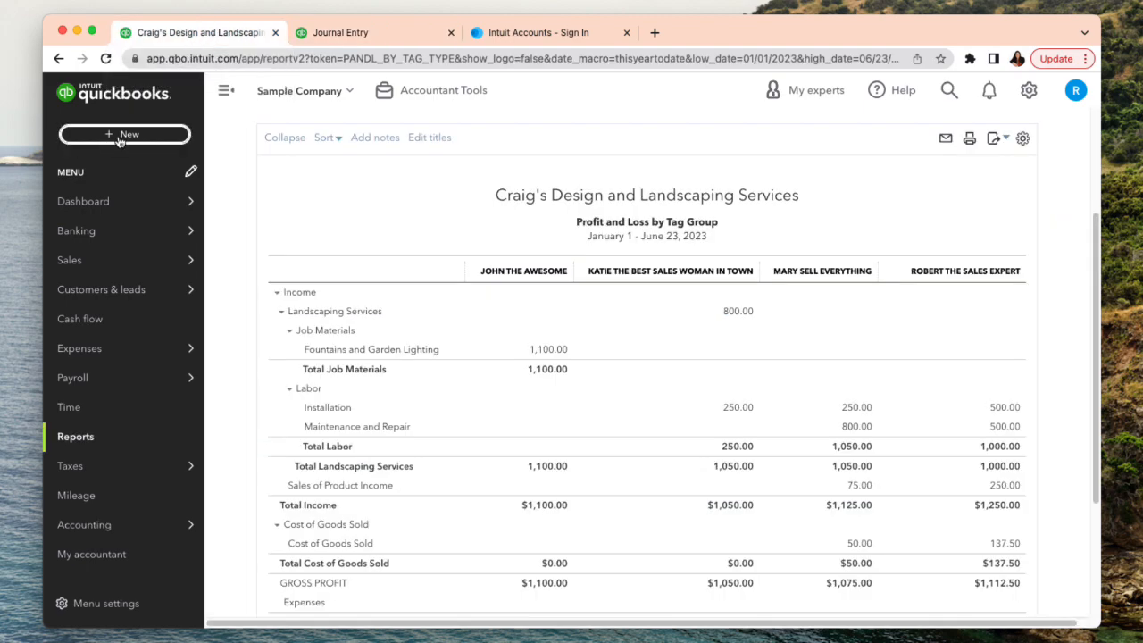
pyautogui.click(124, 134)
pyautogui.click(621, 270)
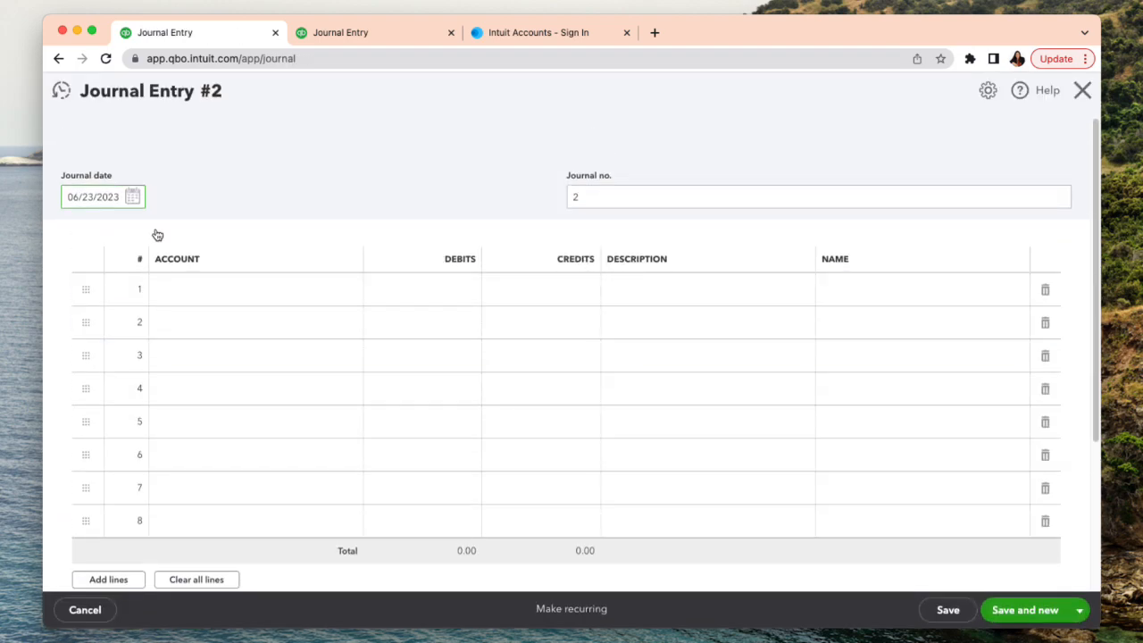
# - Assign the Commission Payable account to the first journal line with a debit of 215.00
pyautogui.click(221, 292)
pyautogui.click(221, 293)
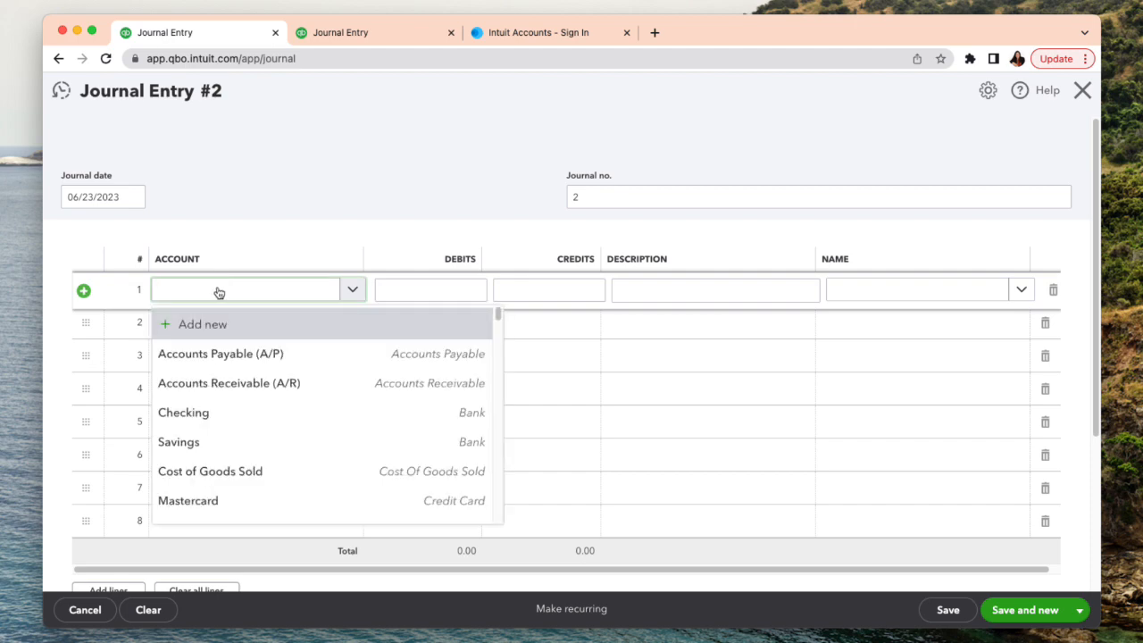
pyautogui.write('com')
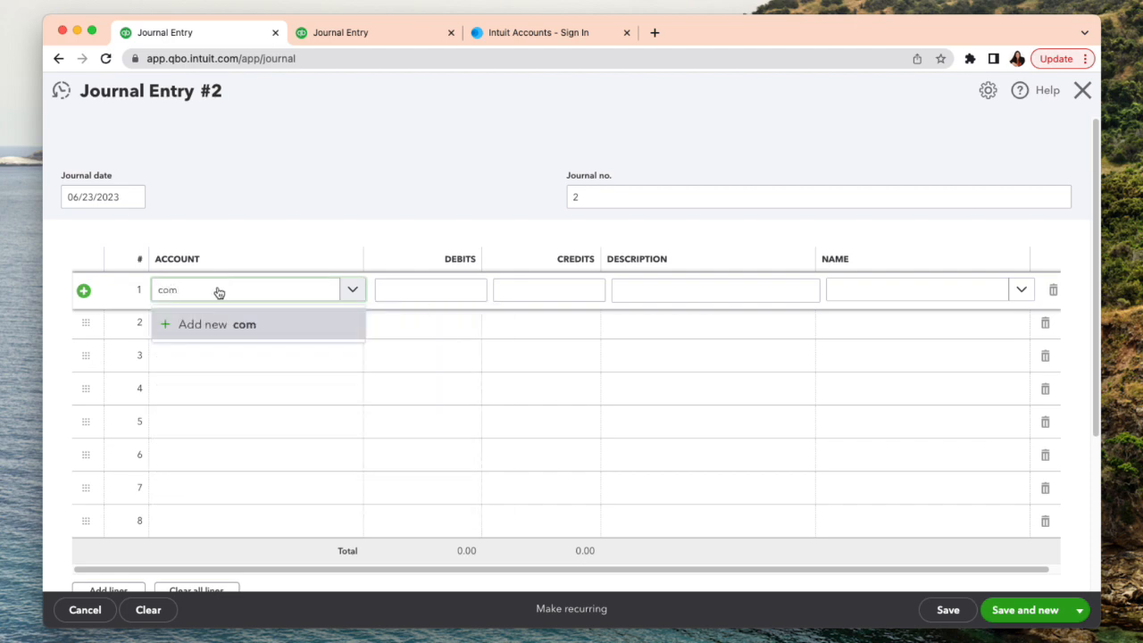
pyautogui.write('miss')
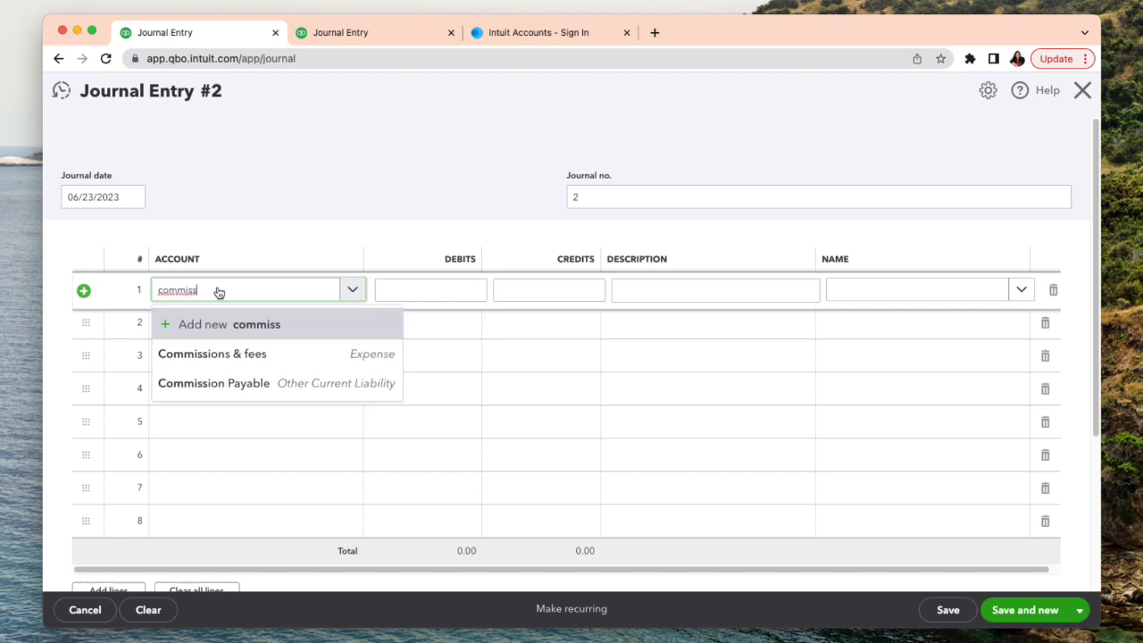
pyautogui.press('Down')
pyautogui.press('Down')
pyautogui.press('Return')
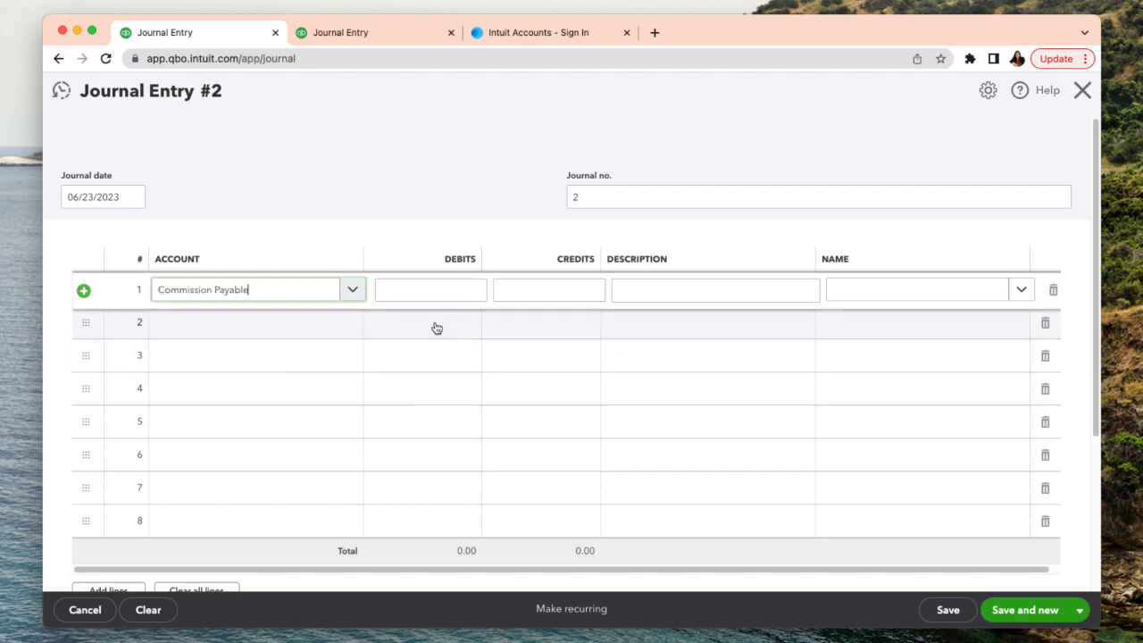
pyautogui.click(449, 298)
pyautogui.write('21')
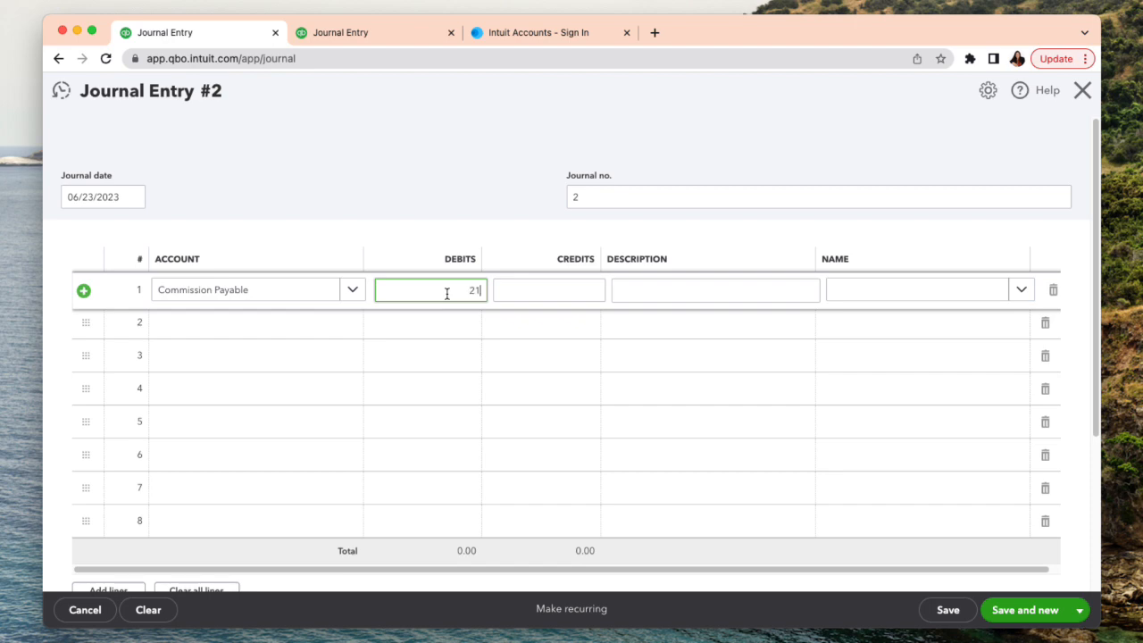
pyautogui.write('5.00')
# - Assign Checking to the second journal line with the prefilled balancing credit, and leave the journal entry without saving
pyautogui.click(279, 325)
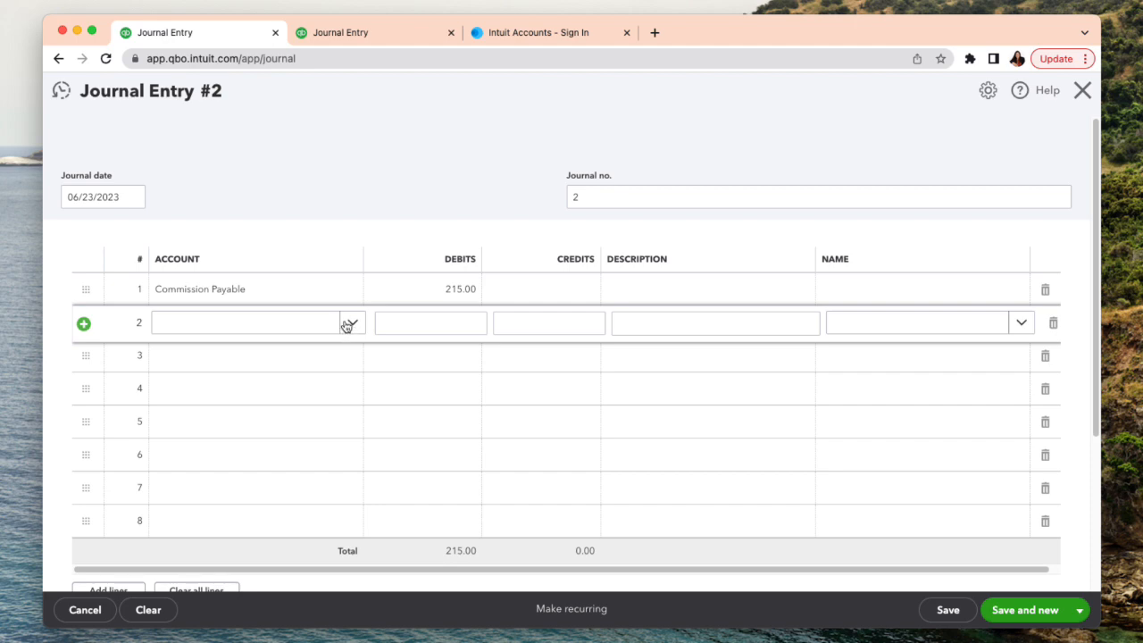
pyautogui.click(304, 328)
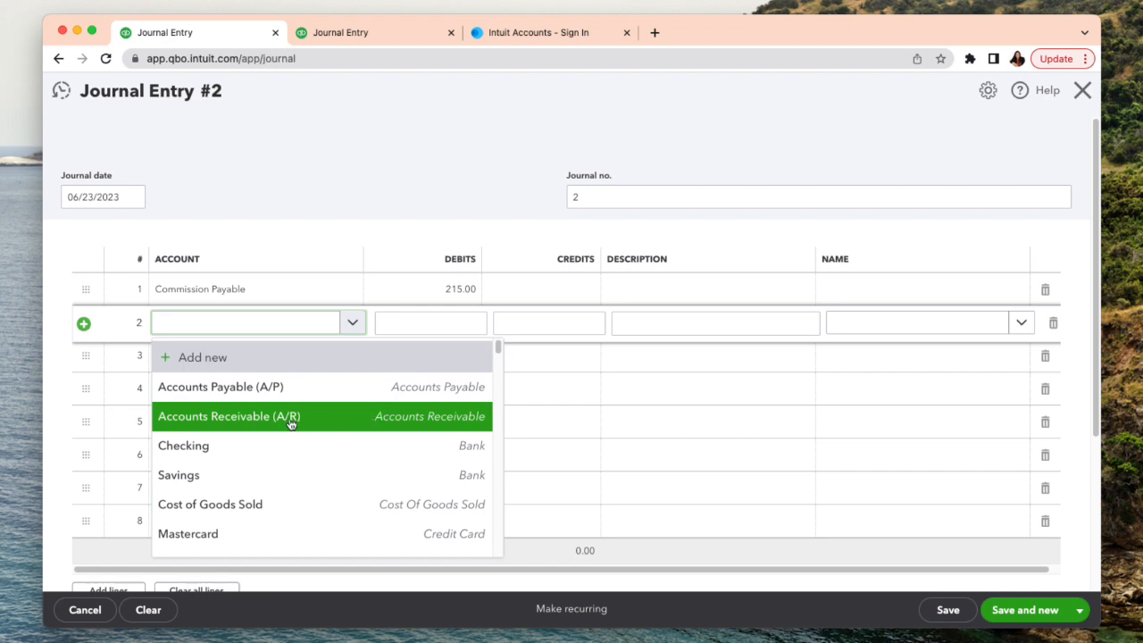
pyautogui.click(262, 443)
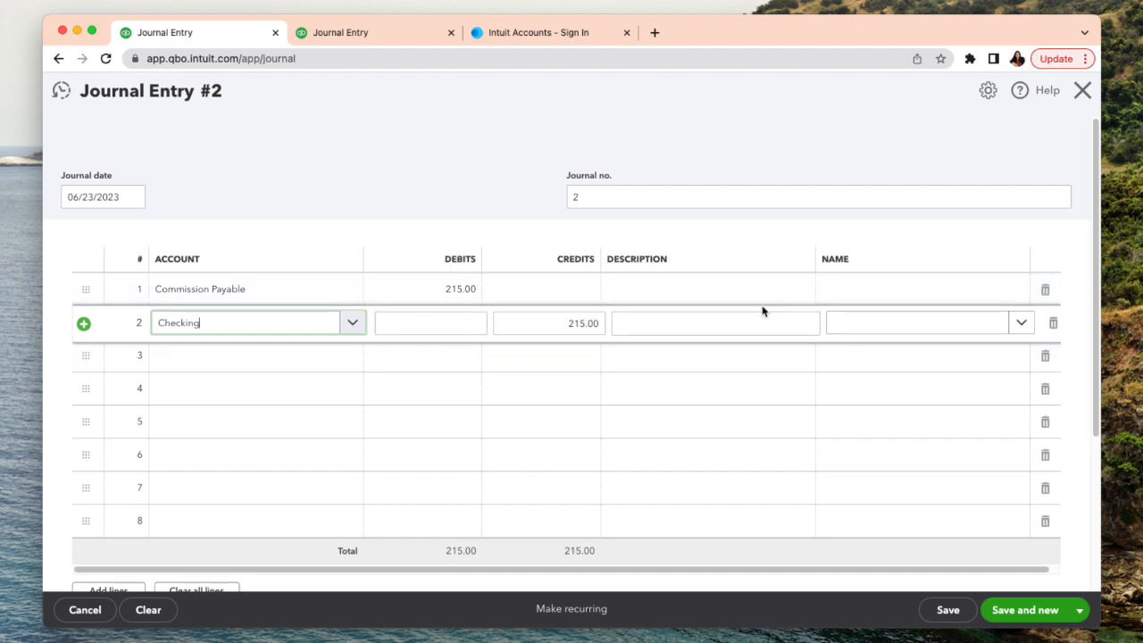
pyautogui.click(1082, 90)
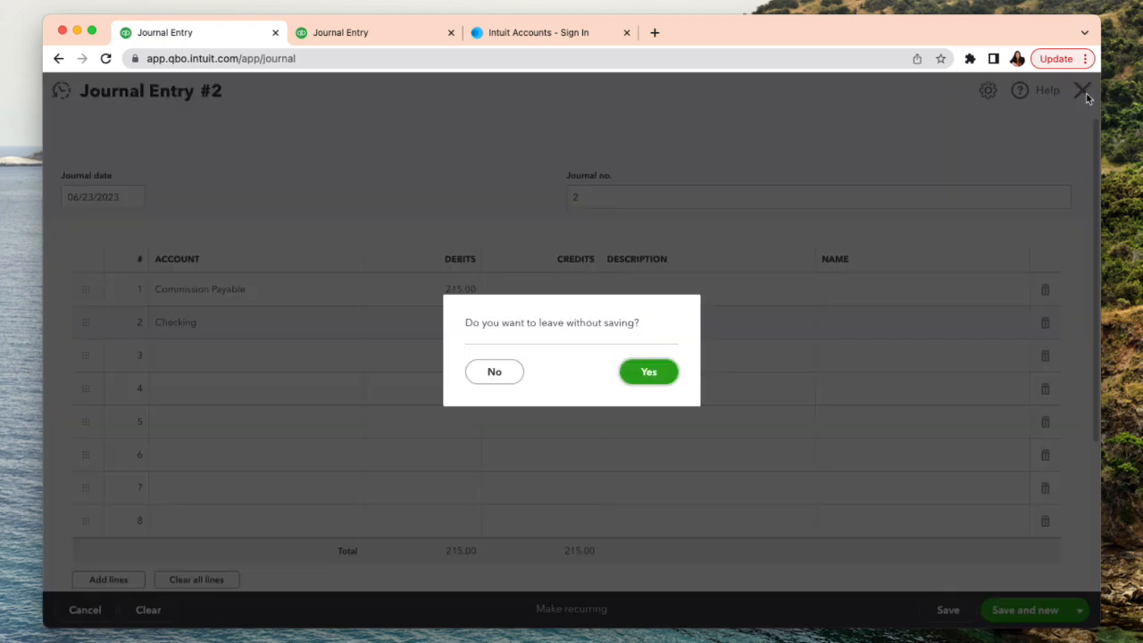
pyautogui.click(648, 375)
# - Review the income and profit figures per salesperson in the Profit and Loss by Tag Group report and return to the report list
pyautogui.scroll(2, 643, 379)
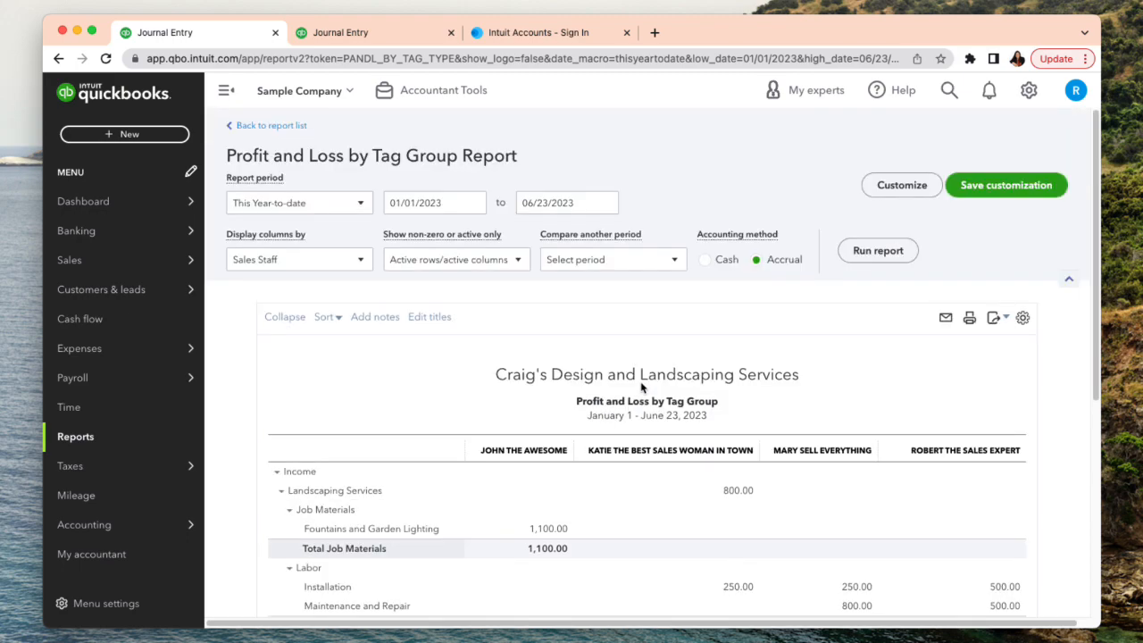
pyautogui.scroll(-2, 641, 378)
pyautogui.scroll(2, 641, 379)
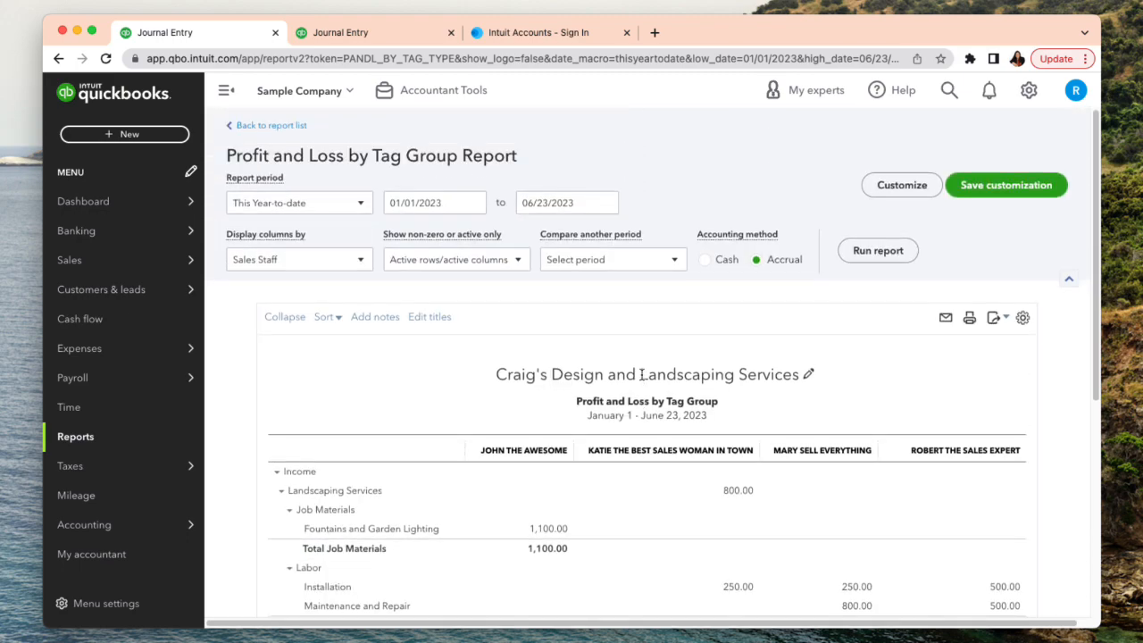
pyautogui.scroll(-6, 641, 375)
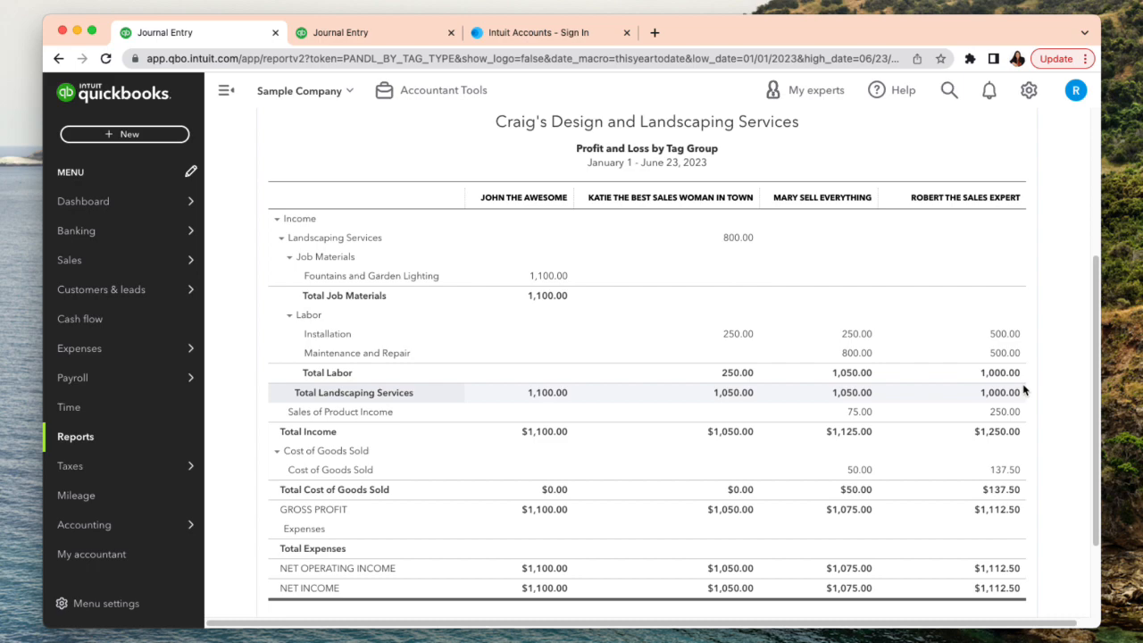
pyautogui.scroll(-2, 1016, 397)
pyautogui.scroll(6, 1018, 393)
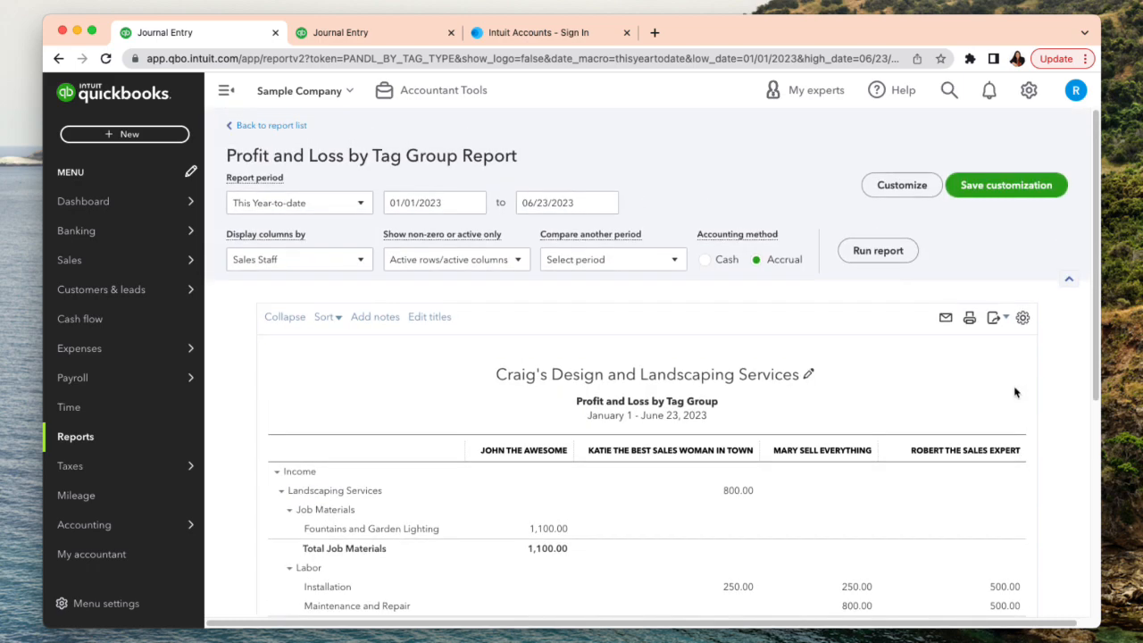
pyautogui.scroll(-2, 1015, 391)
pyautogui.scroll(2, 1015, 390)
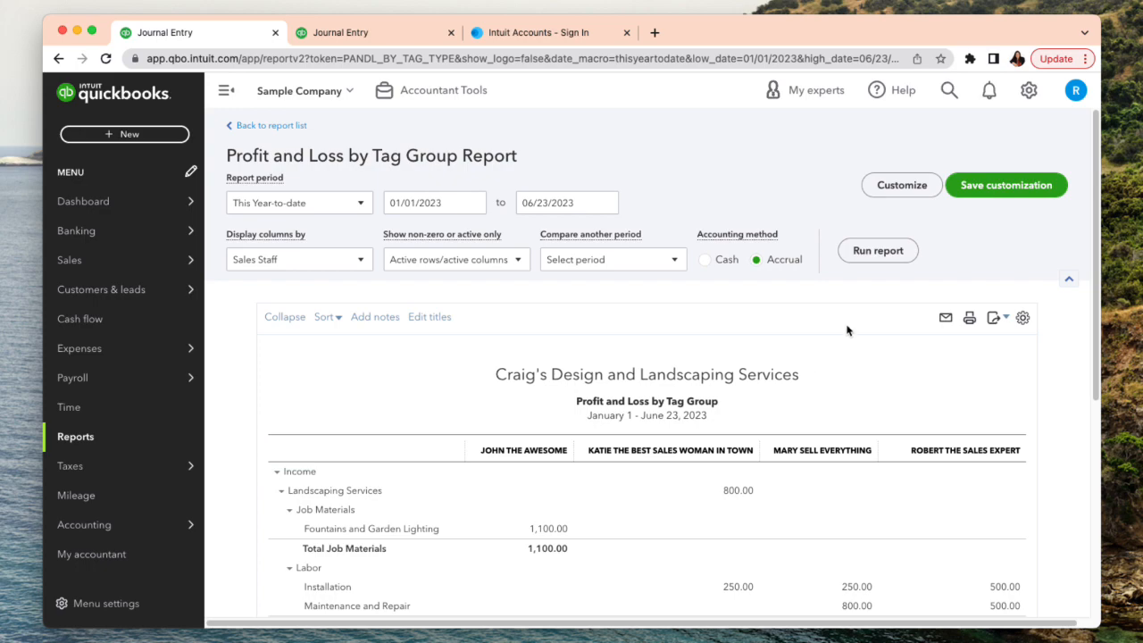
pyautogui.click(273, 126)
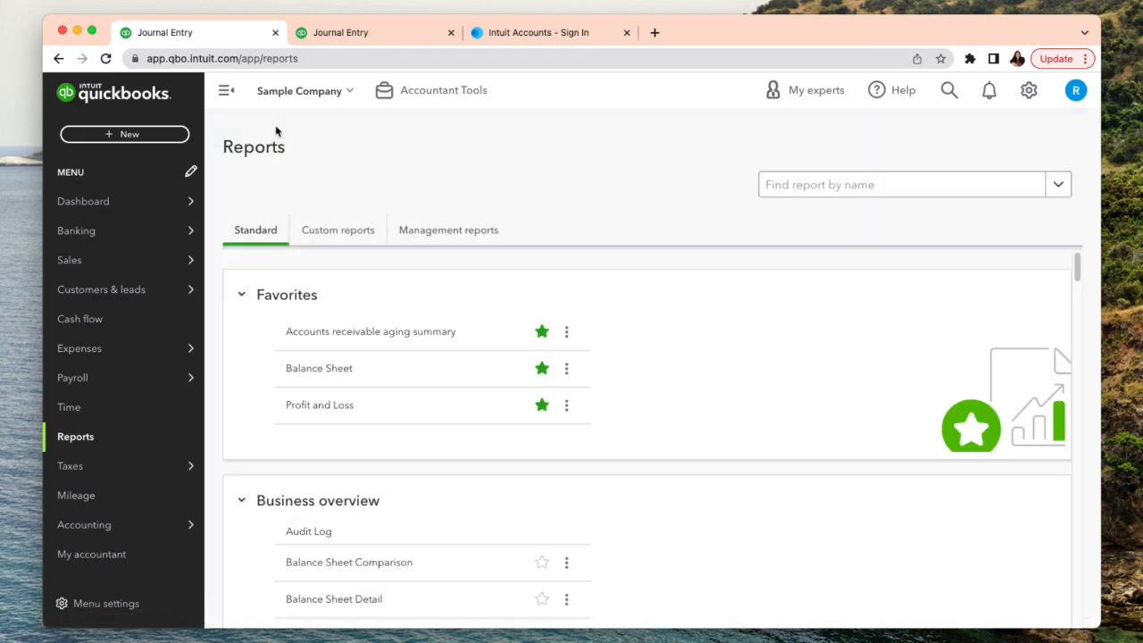